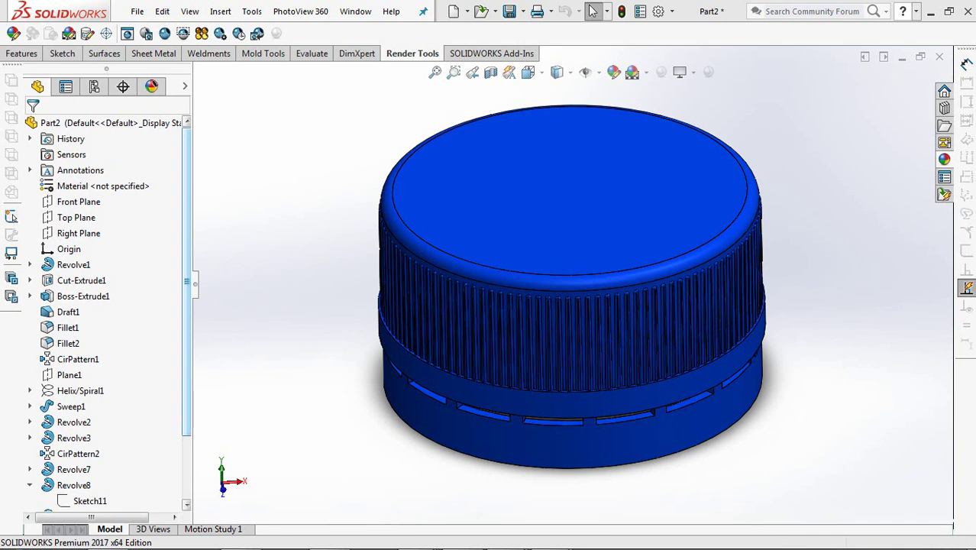
- Inspect the cap from the front, underside and top
key("ctrl+1")
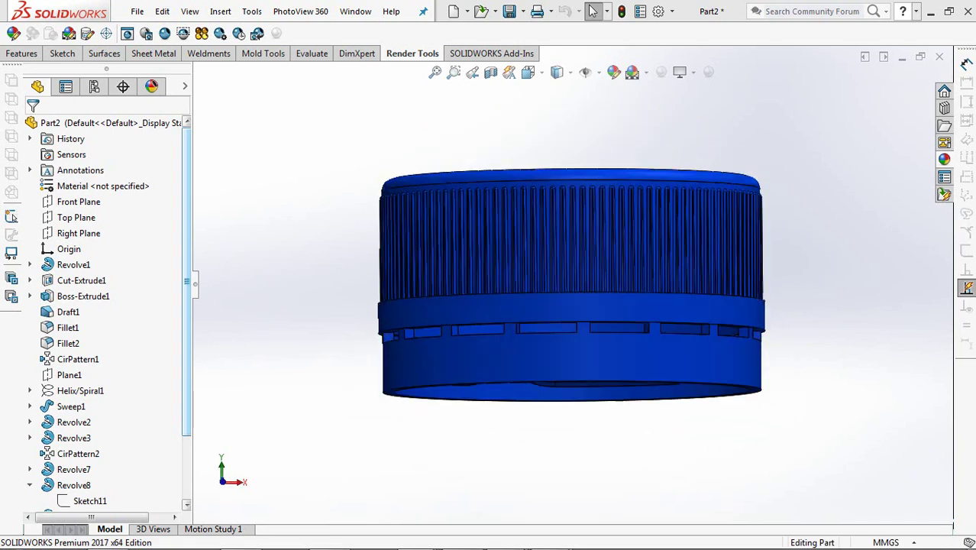
key("Up")
key("Up")
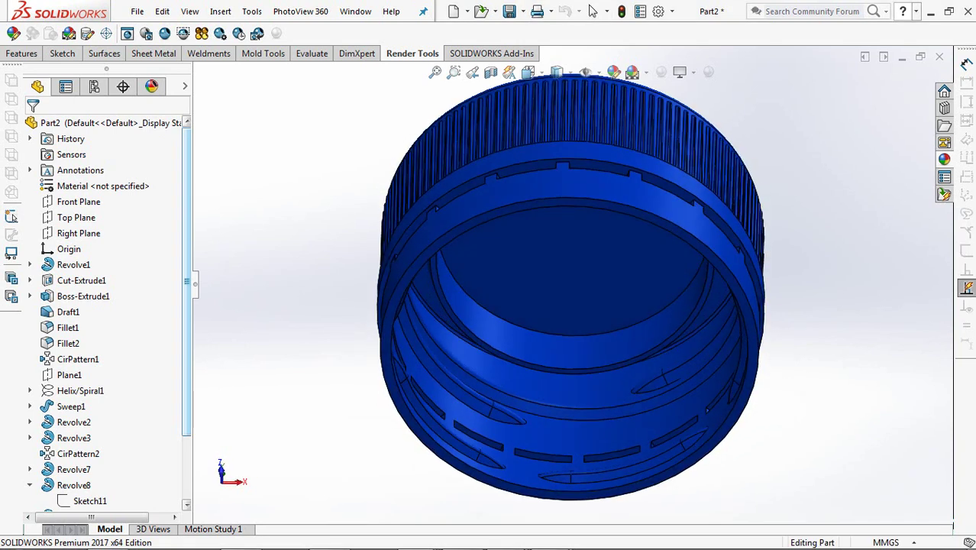
key("Down")
key("Down")
key("Down")
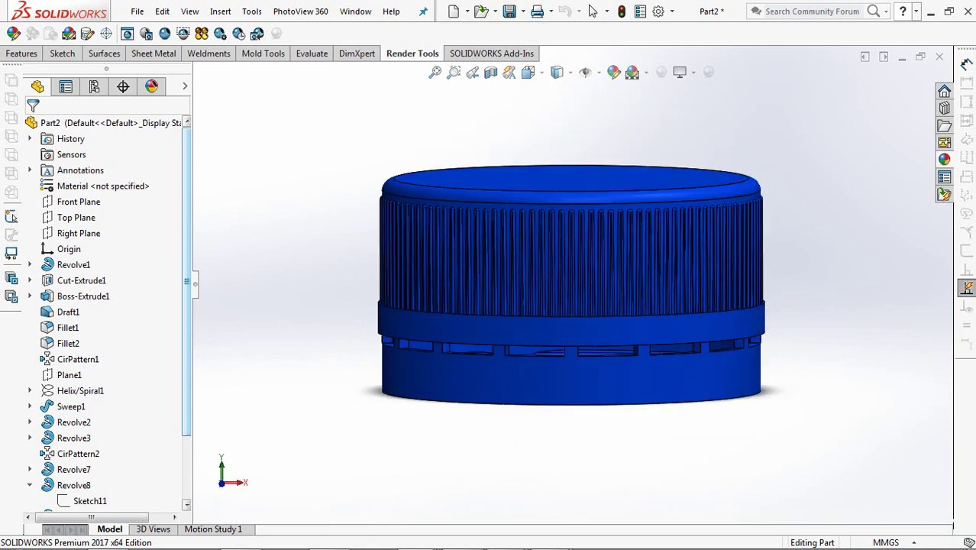
key("Left")
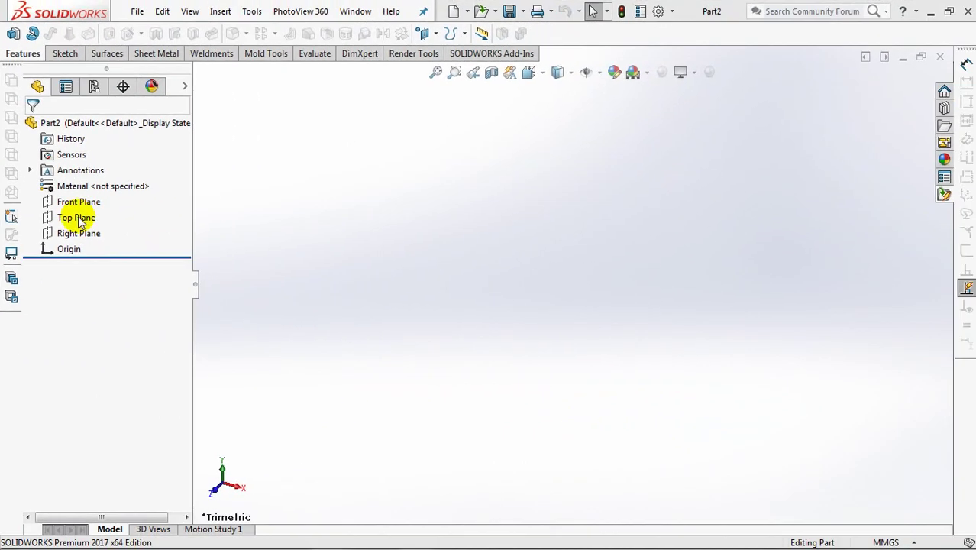
- On the Front Plane, sketch vertical and horizontal centerlines meeting at the origin
left_click(68, 203)
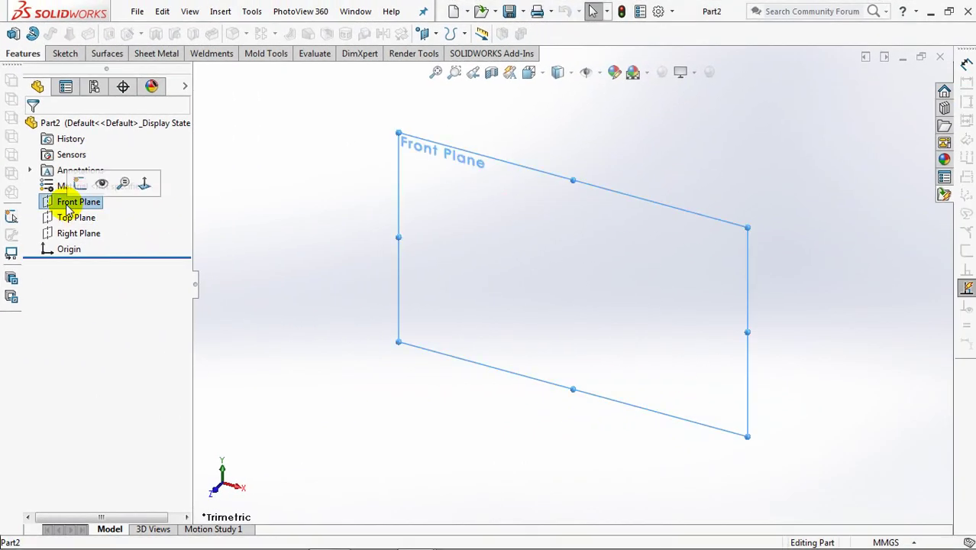
left_click(35, 33)
left_click(81, 34)
left_click(113, 69)
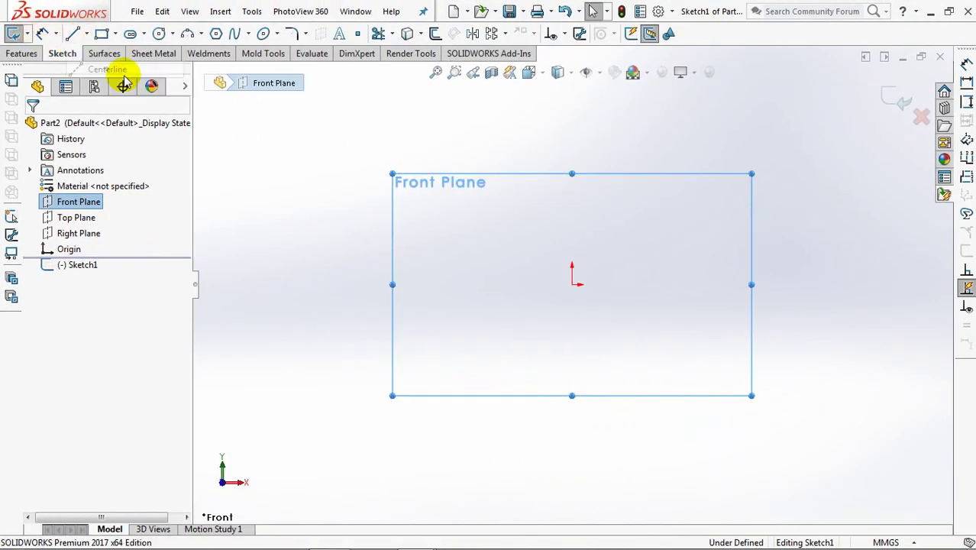
left_click(572, 153)
left_click(572, 284)
left_click(703, 284)
right_click(703, 284)
left_click(710, 293)
- Draw the thin inverted-L profile of the cap top and outer wall
left_click(73, 34)
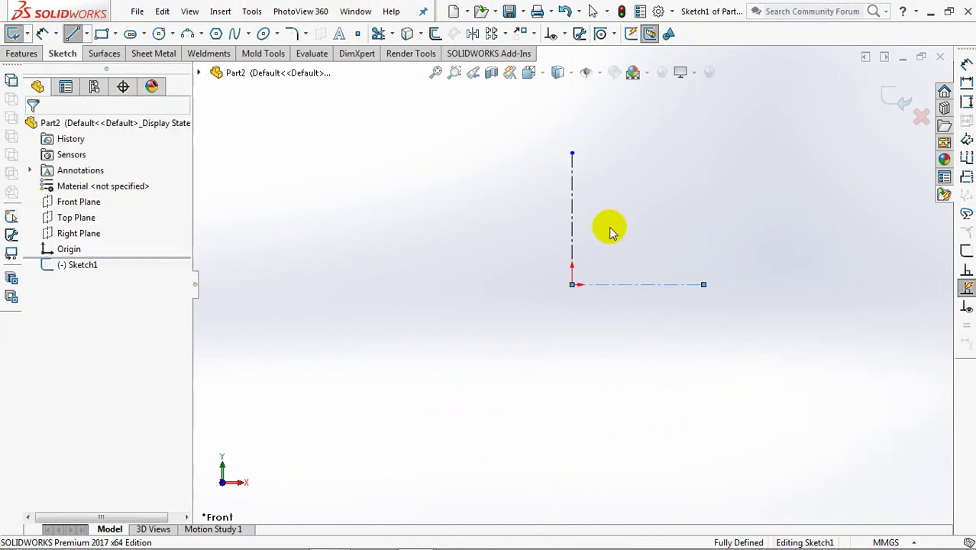
left_click(572, 175)
left_click(694, 195)
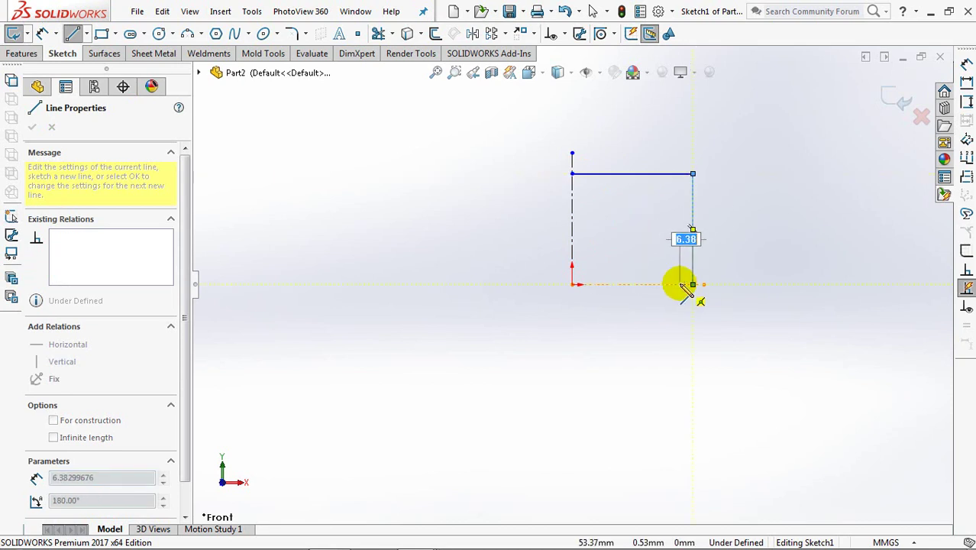
left_click(693, 284)
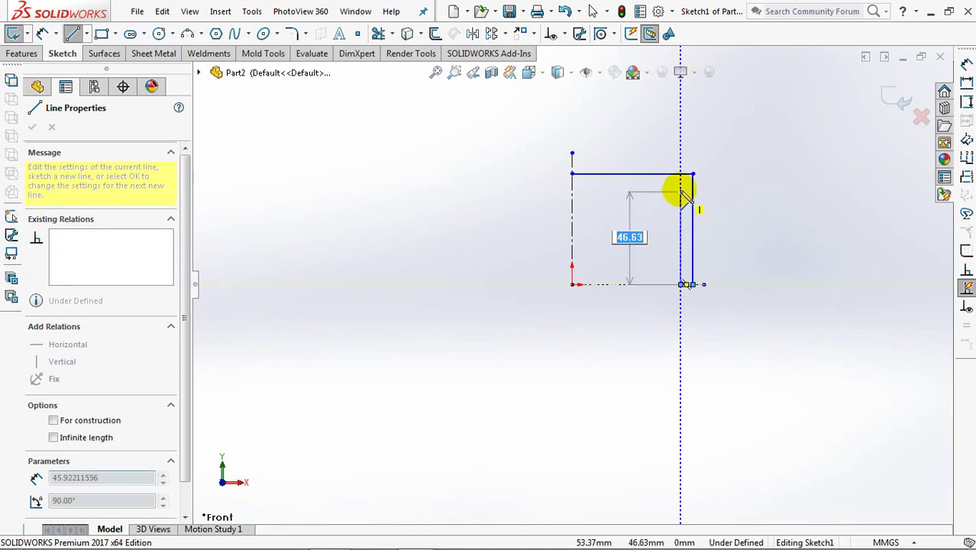
left_click(573, 188)
right_click(573, 189)
left_click(595, 200)
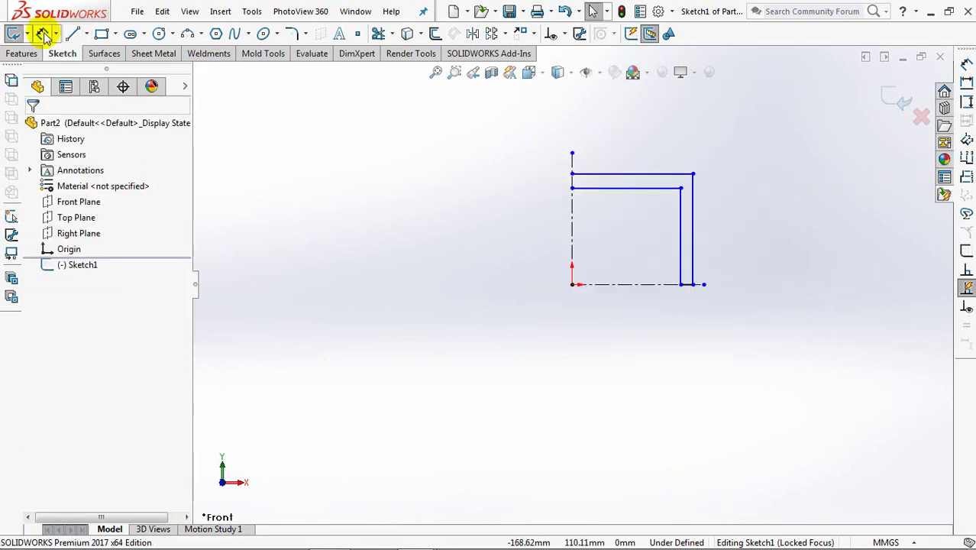
- Dimension the outer wall as a 32 diameter about the centerline
left_click(695, 206)
left_click(572, 218)
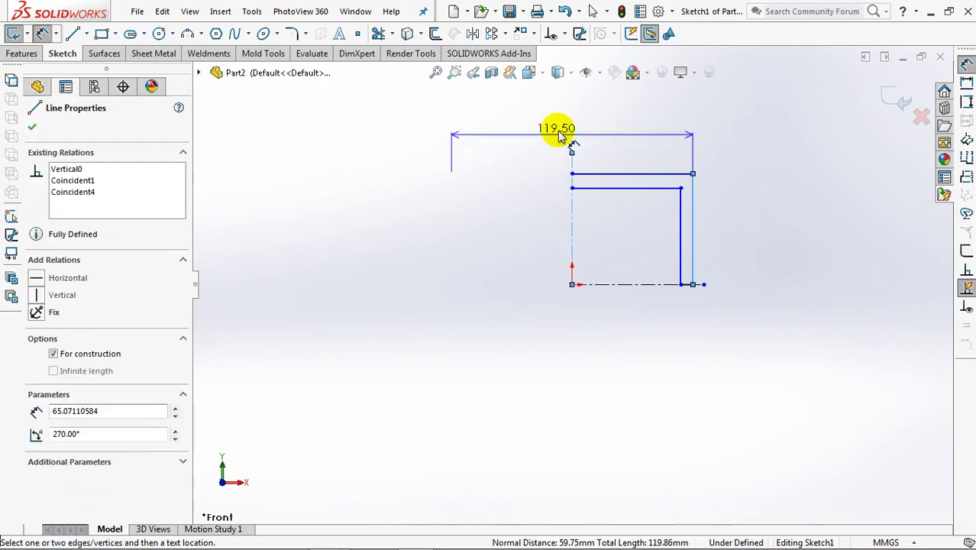
left_click(562, 118)
type("32")
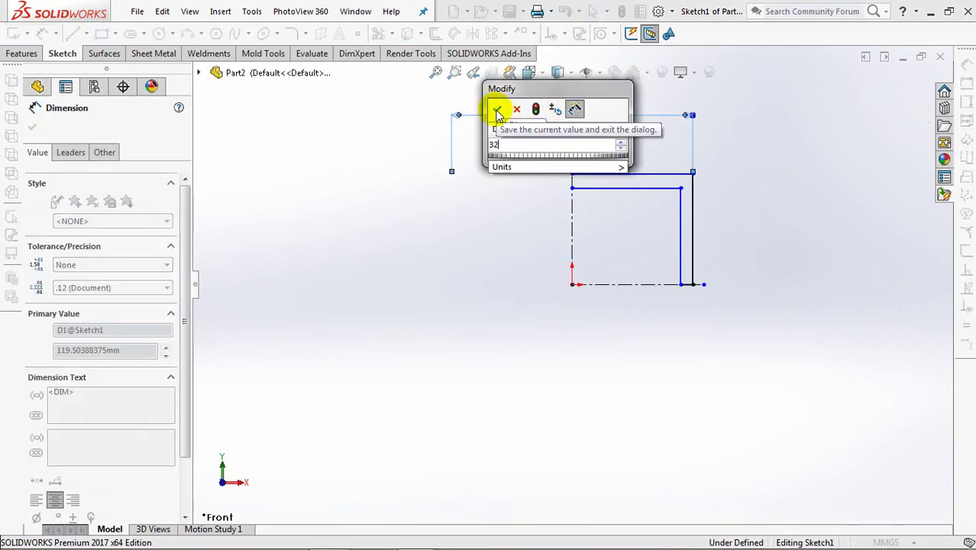
left_click(497, 112)
left_click(754, 187)
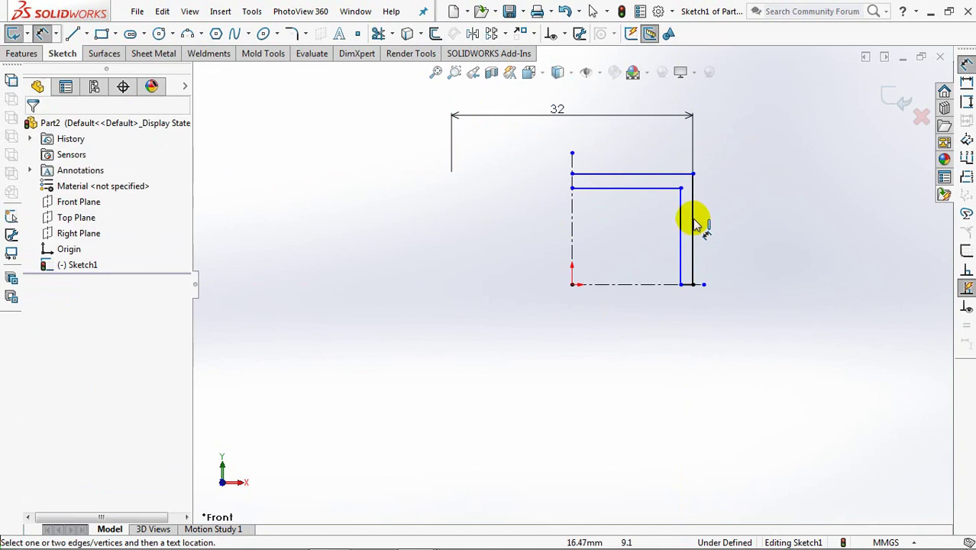
- Set both the wall thickness and the top thickness to 0.90
left_click(681, 245)
left_click(721, 249)
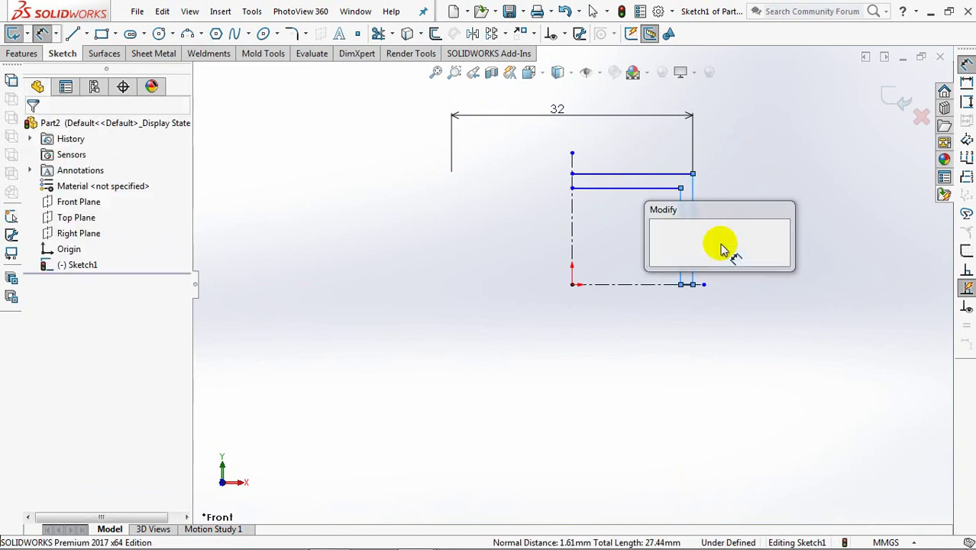
type("0.9")
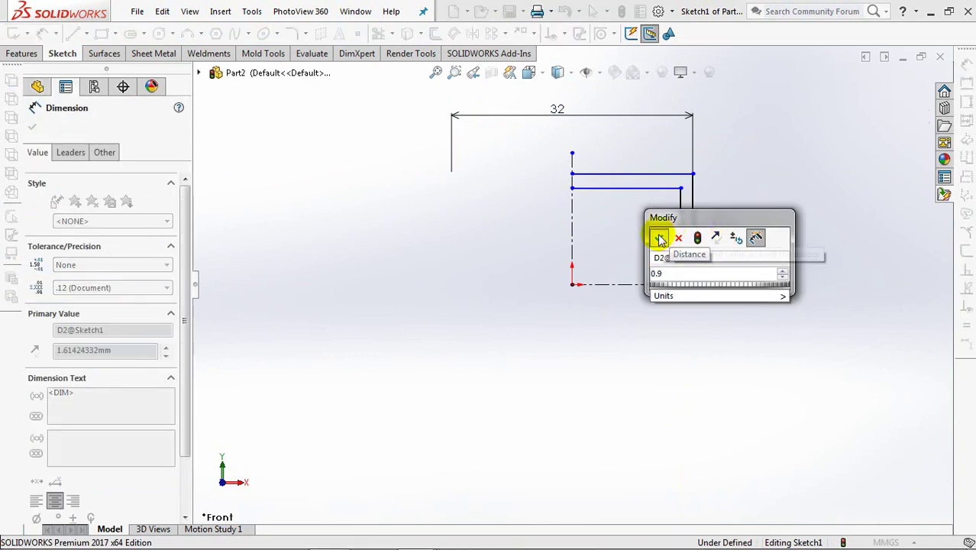
left_click(658, 237)
left_click(658, 175)
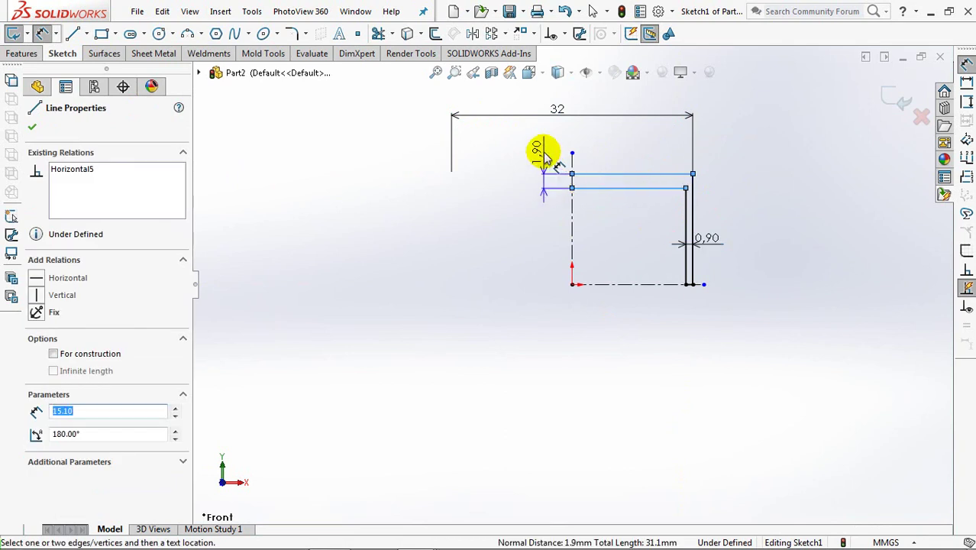
left_click(544, 153)
left_click(484, 148)
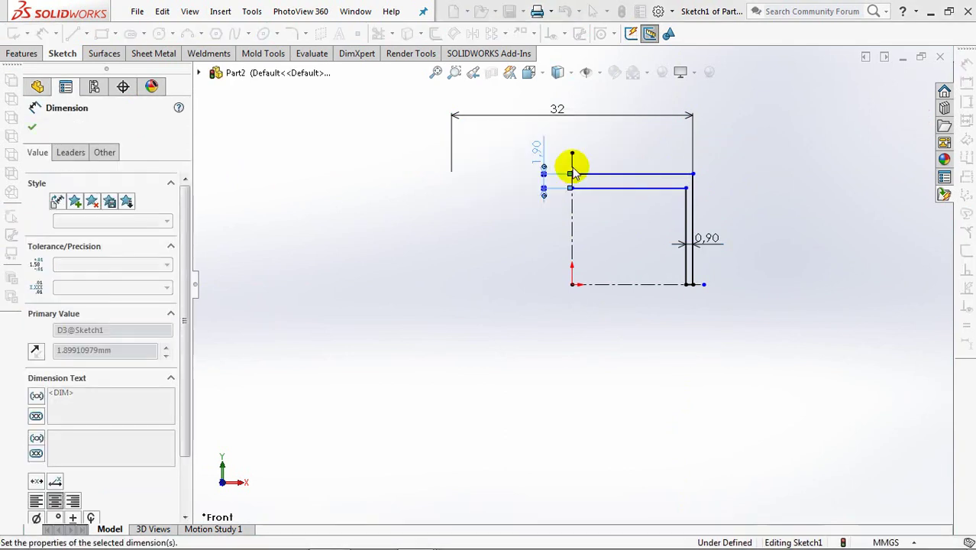
- Set the cap height to 18 from the top to the horizontal centerline
left_click(648, 187)
left_click(611, 283)
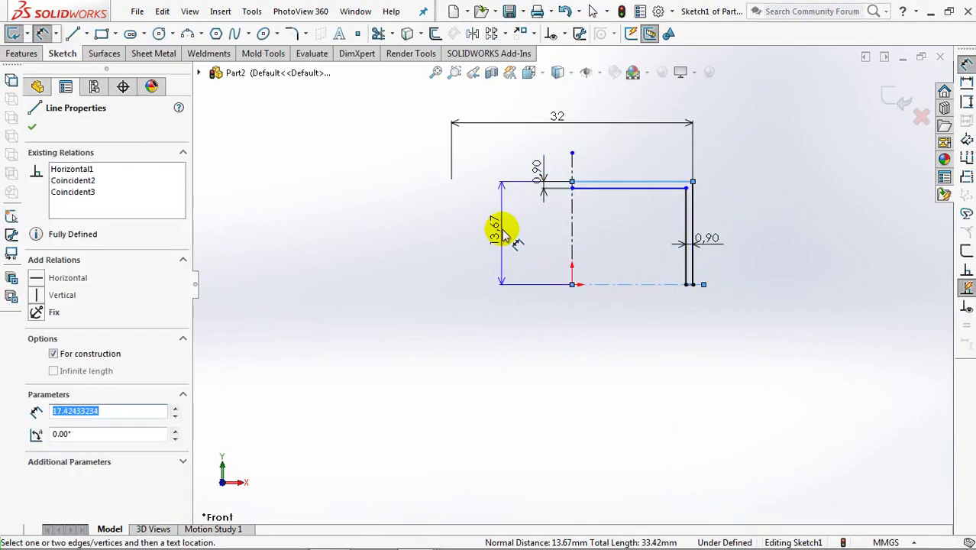
left_click(504, 229)
type("18")
left_click(442, 223)
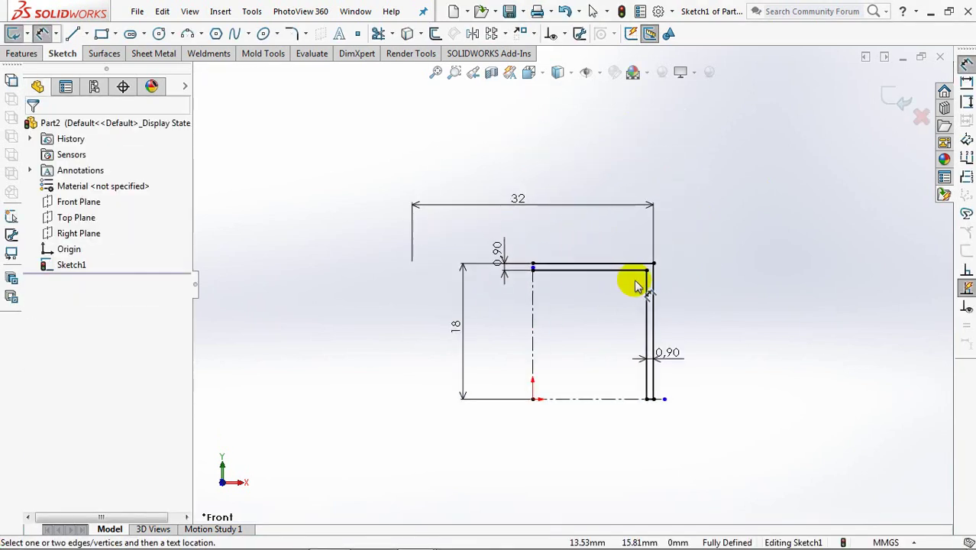
scroll(634, 280, "down", 3)
- Fillet the outer and inner top-right corners to R1 and R0.20
left_click(294, 35)
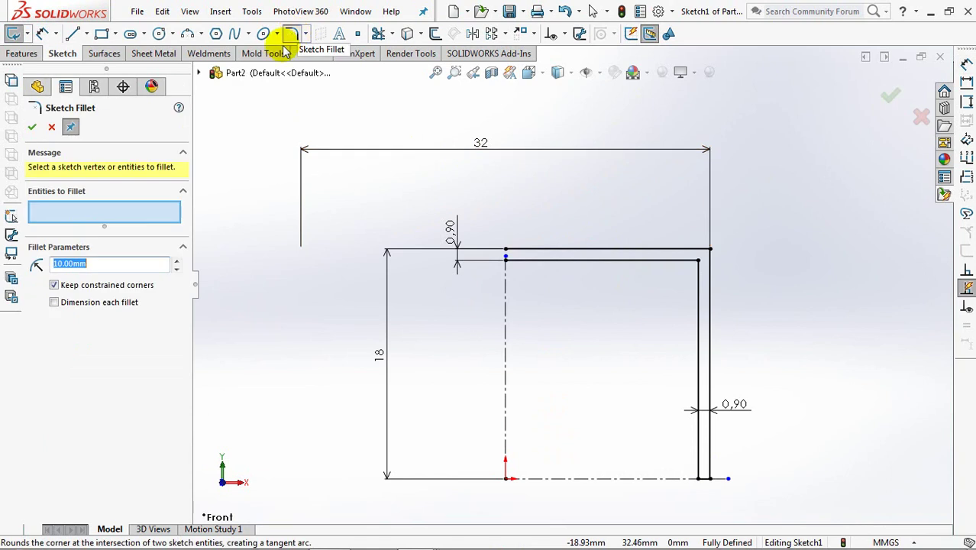
left_click(711, 250)
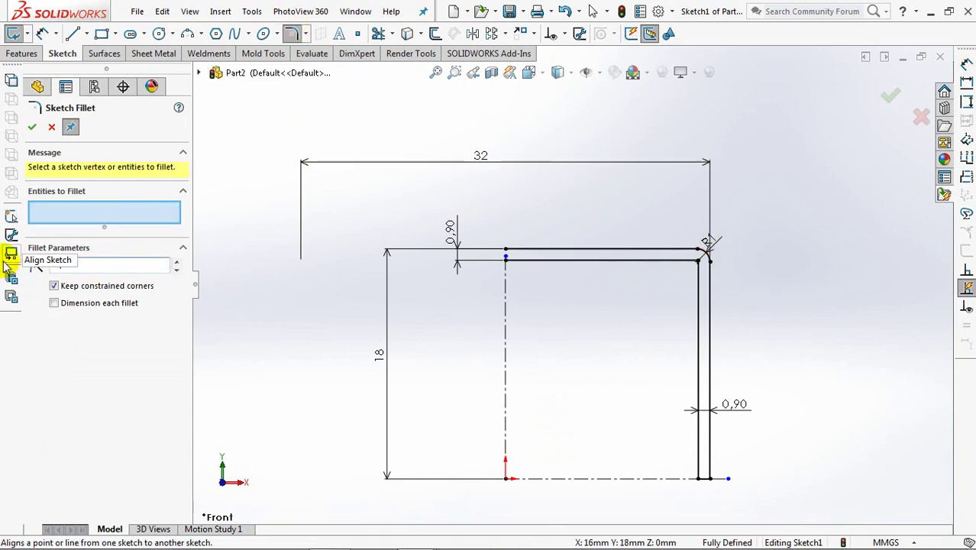
left_click(700, 274)
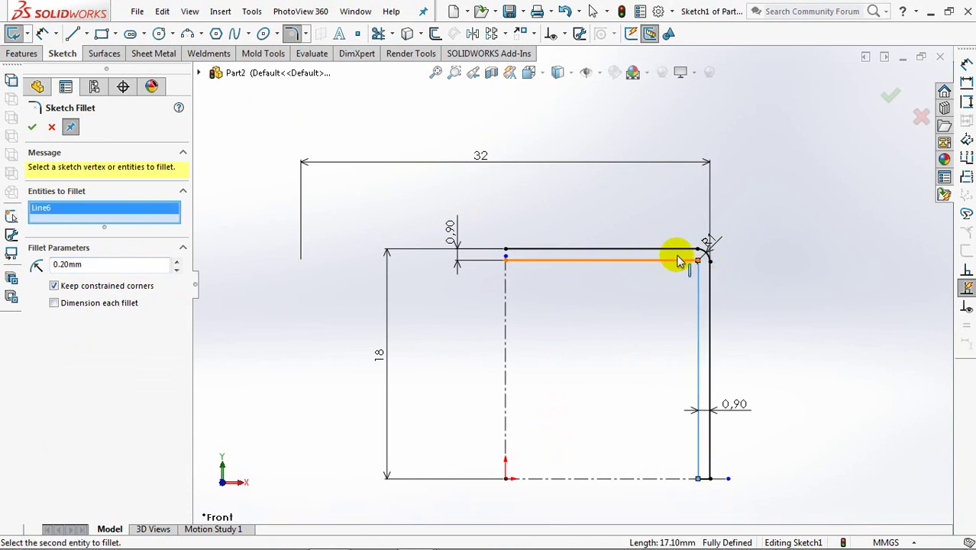
left_click(33, 128)
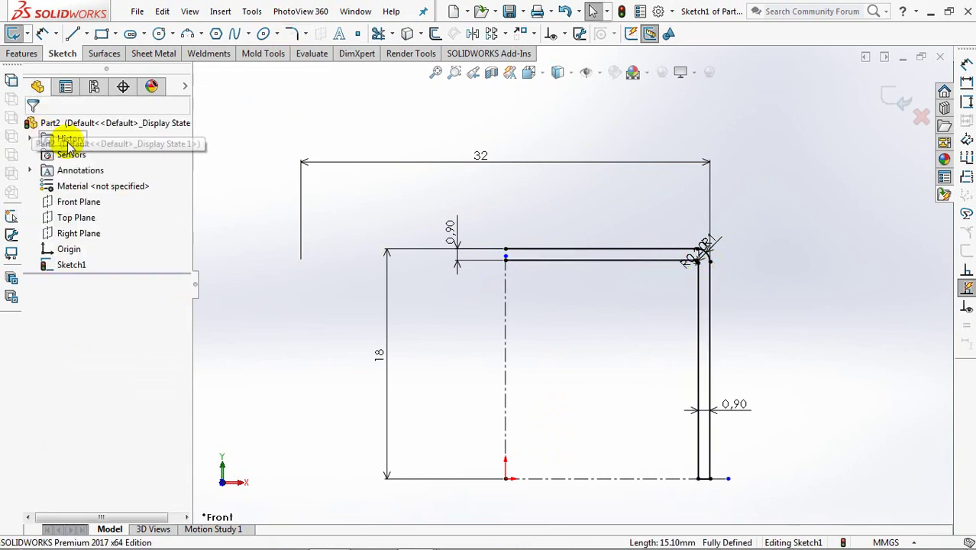
middle_click_drag(557, 326, 508, 293, "ctrl")
mouse_move(569, 264)
middle_mouse_down("shift")
mouse_move(561, 200)
mouse_move(550, 318)
middle_mouse_up("shift")
- Sketch the lug under the cap top: a vertical line, a curved arc side, and a closing line
left_click(73, 34)
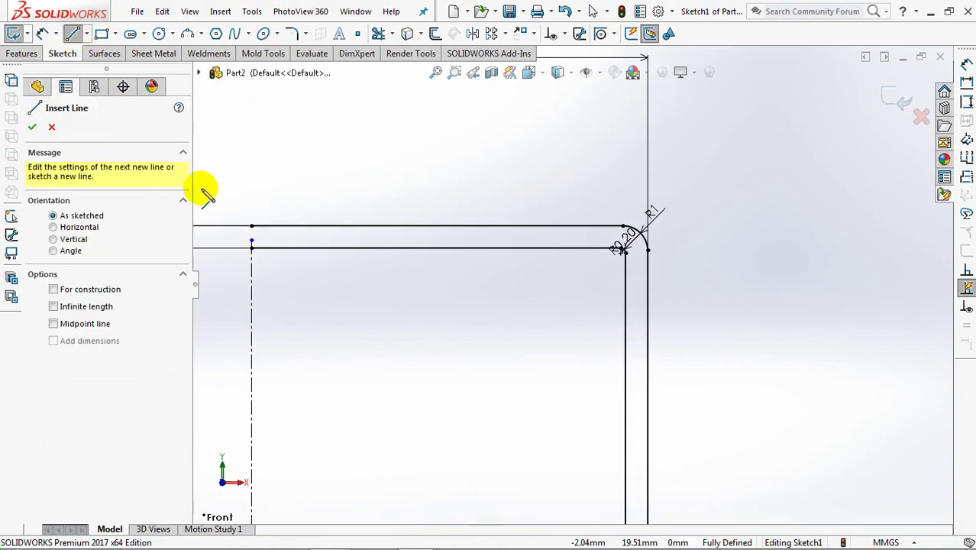
left_click(540, 249)
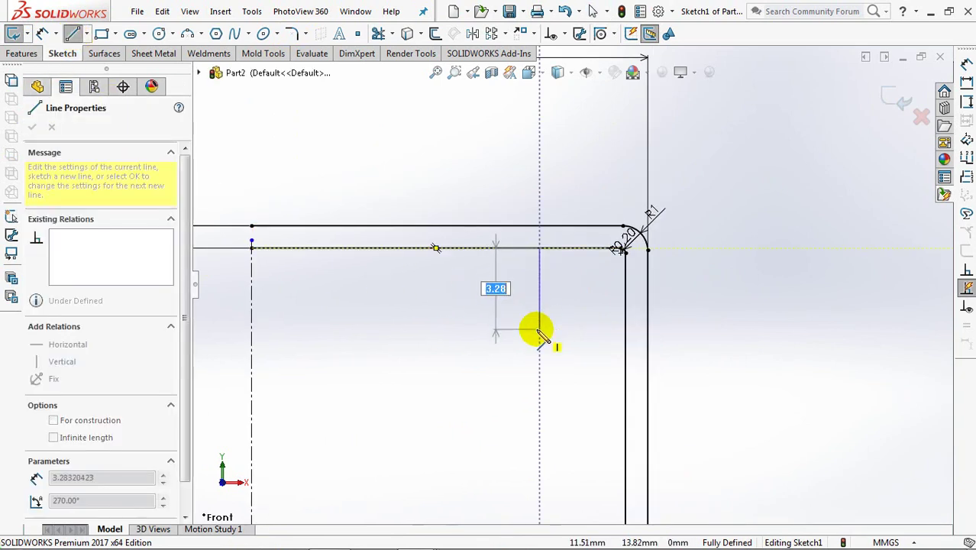
left_click(540, 357)
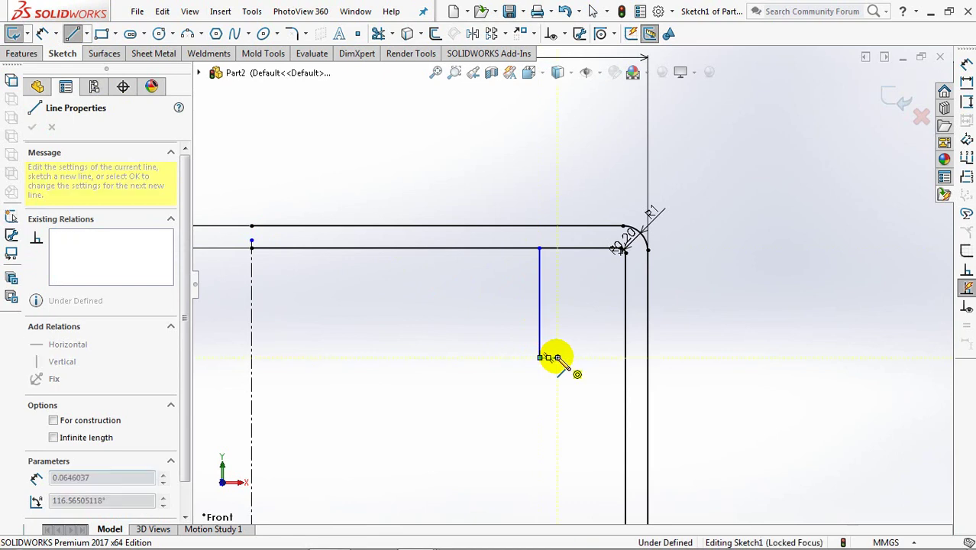
key("Escape")
left_click(190, 36)
left_click_drag(555, 356, 573, 321)
right_click(570, 342)
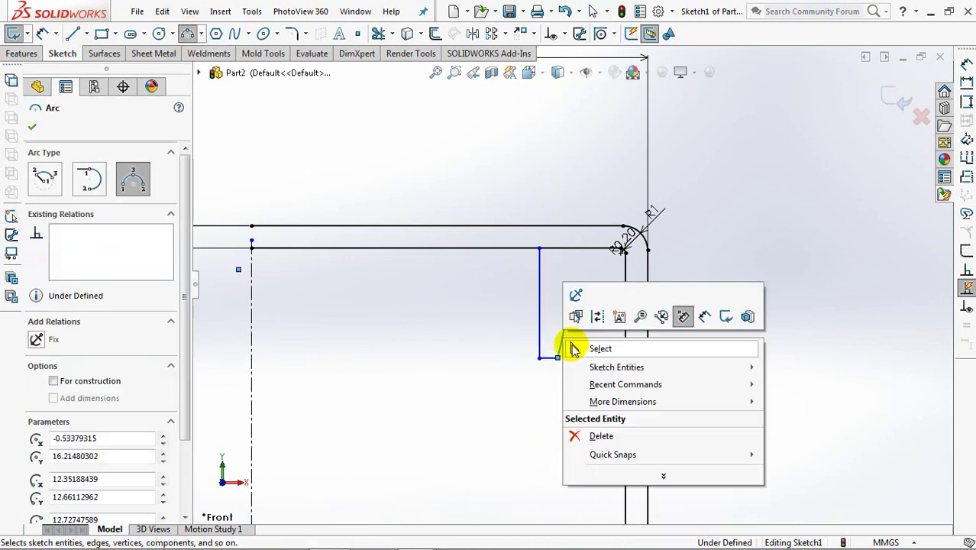
left_click(590, 342)
left_click(566, 311)
left_click(566, 248)
right_click(578, 261)
left_click(596, 261)
- Make the lug's arc tangent to its adjoining line
left_click(563, 32)
left_click(588, 67)
left_click(566, 304)
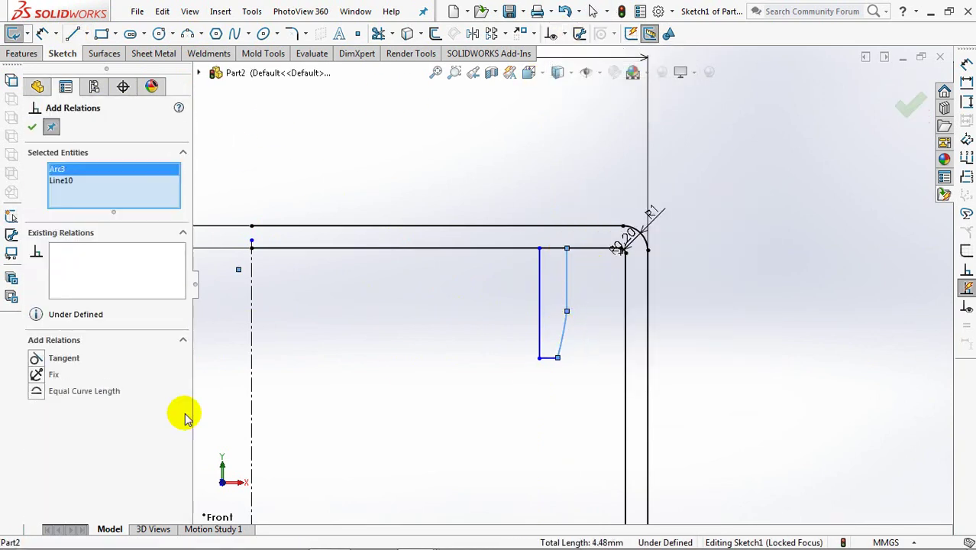
left_click(33, 128)
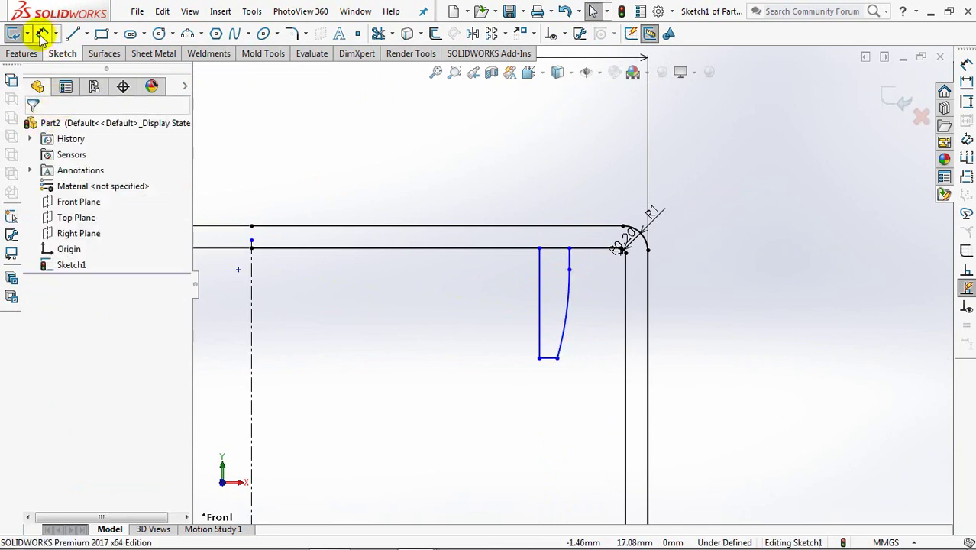
- Dimension the lug 0.90 wide and 4.70 tall
left_click(541, 279)
left_click(567, 269)
left_click(562, 199)
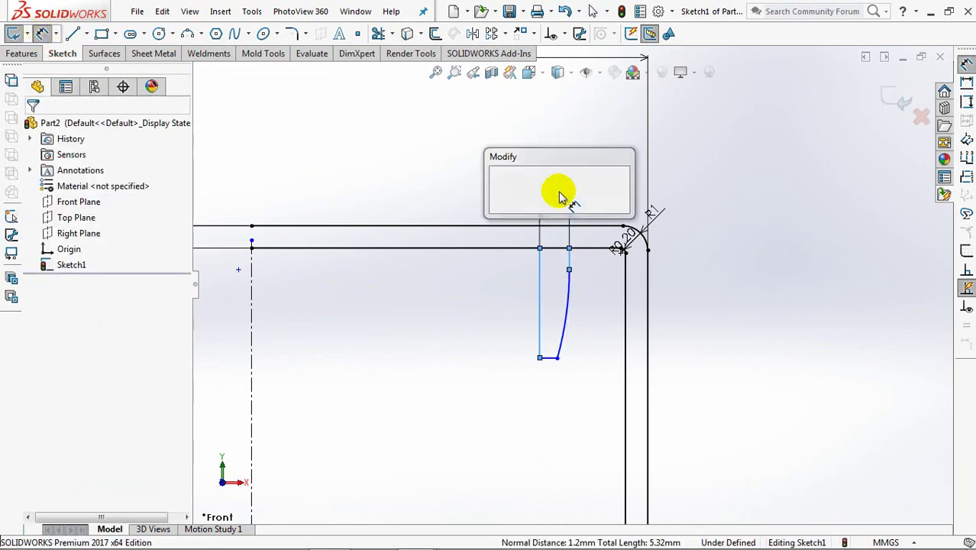
type("0.9")
left_click(498, 185)
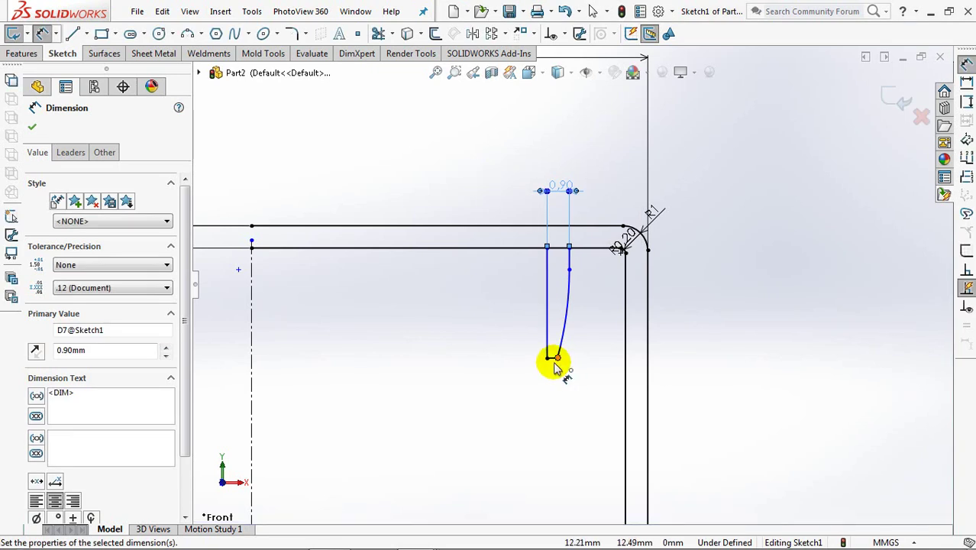
left_click(547, 295)
left_click(486, 305)
type("4.7")
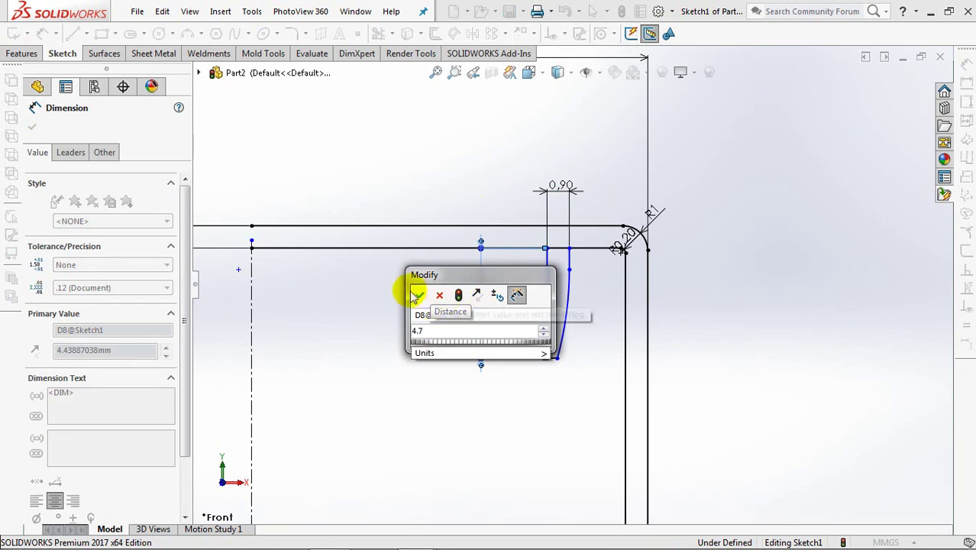
left_click(417, 295)
- Set the lug's base offset to 0.50 and its curved edge to R5
left_click(556, 365)
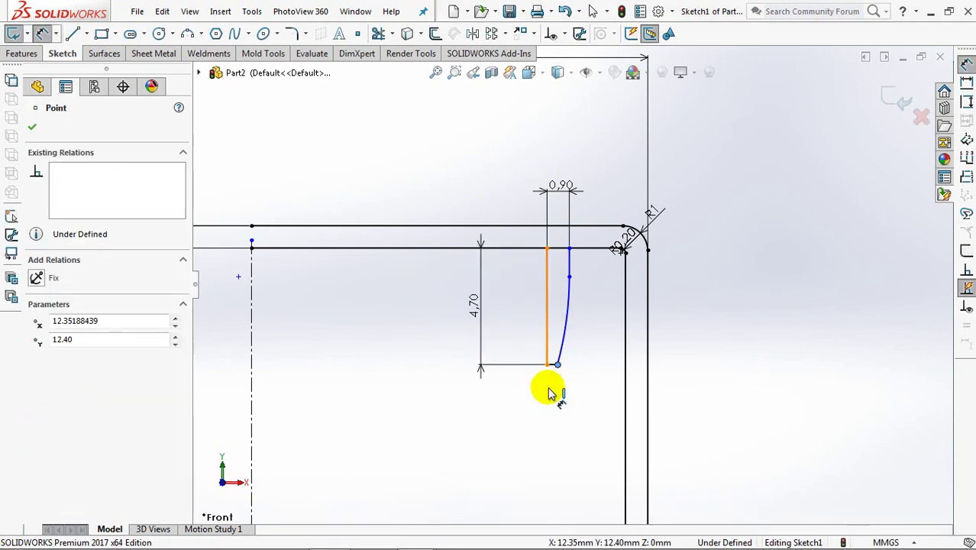
left_click(583, 396)
type("0.5")
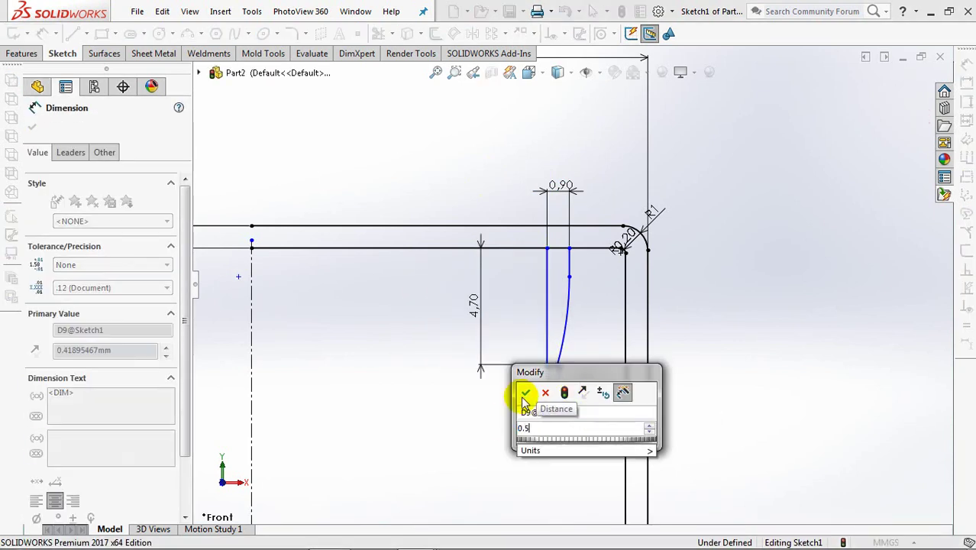
left_click(526, 393)
left_click_drag(564, 341, 599, 349)
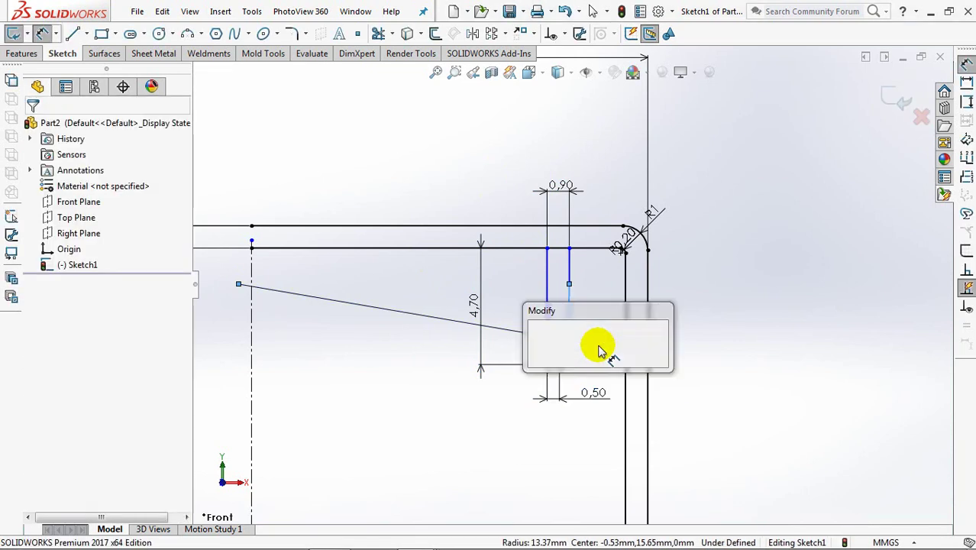
type("5")
left_click(536, 338)
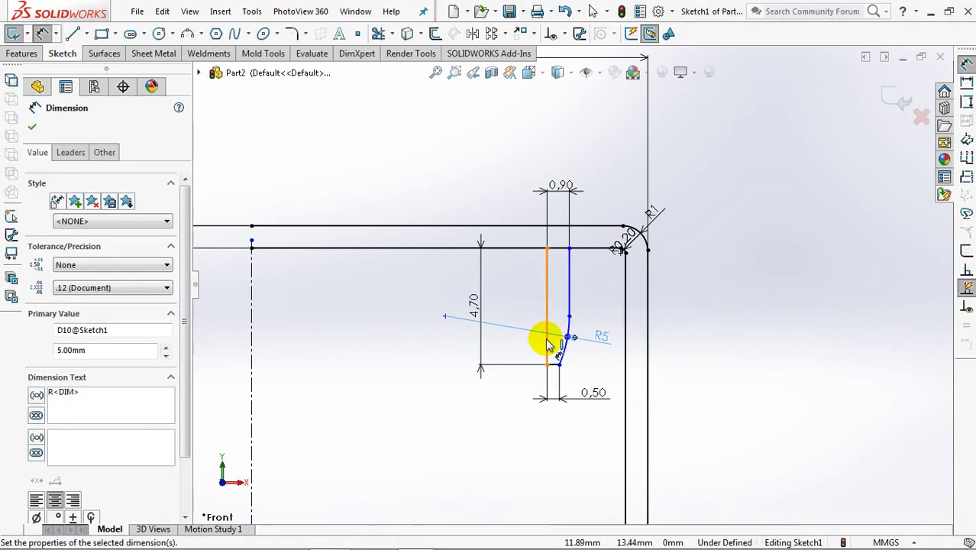
- Position the lug 23 from the centreline
scroll(564, 346, "up", 4)
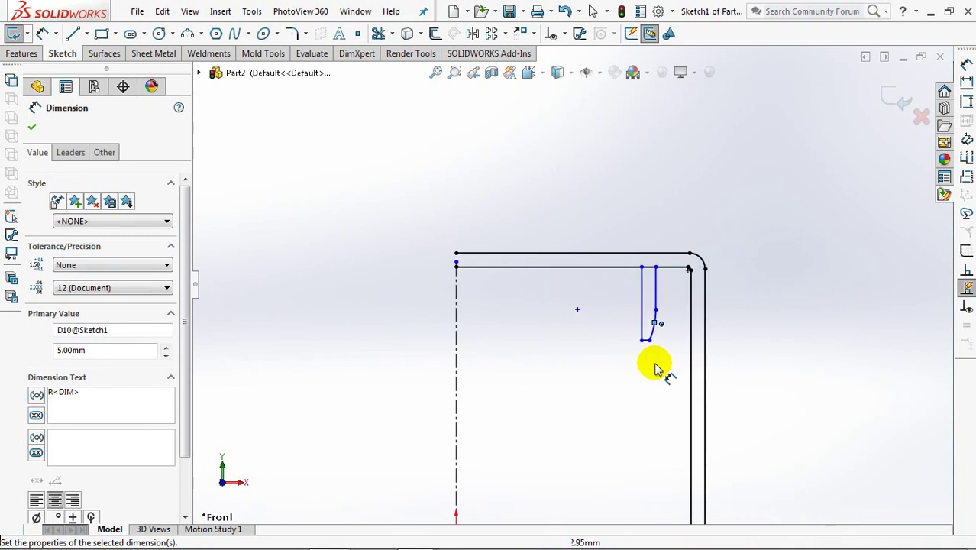
left_click(642, 307)
left_click(455, 327)
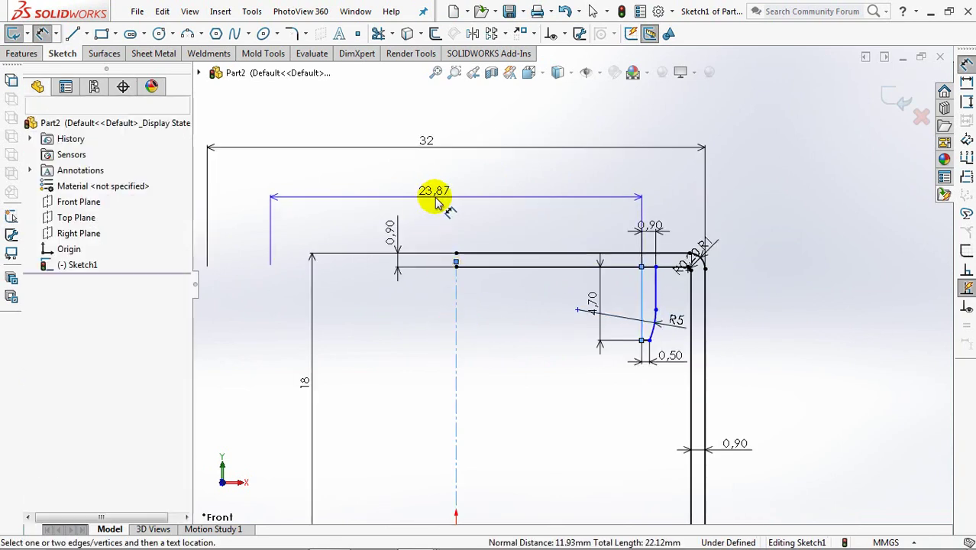
left_click(437, 200)
type("23")
left_click(371, 191)
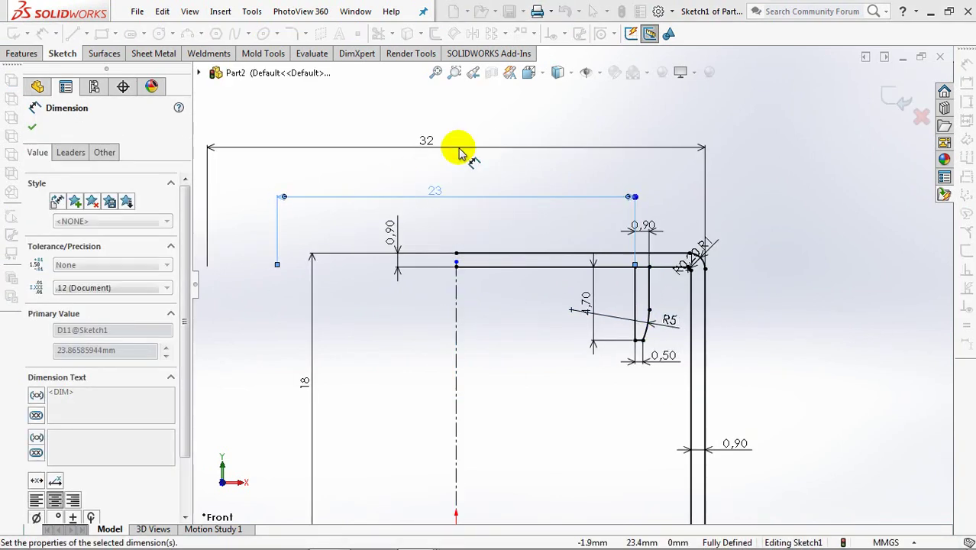
- Trim excess segments where the lug meets the top, then start a short line off the outer wall
left_click(378, 33)
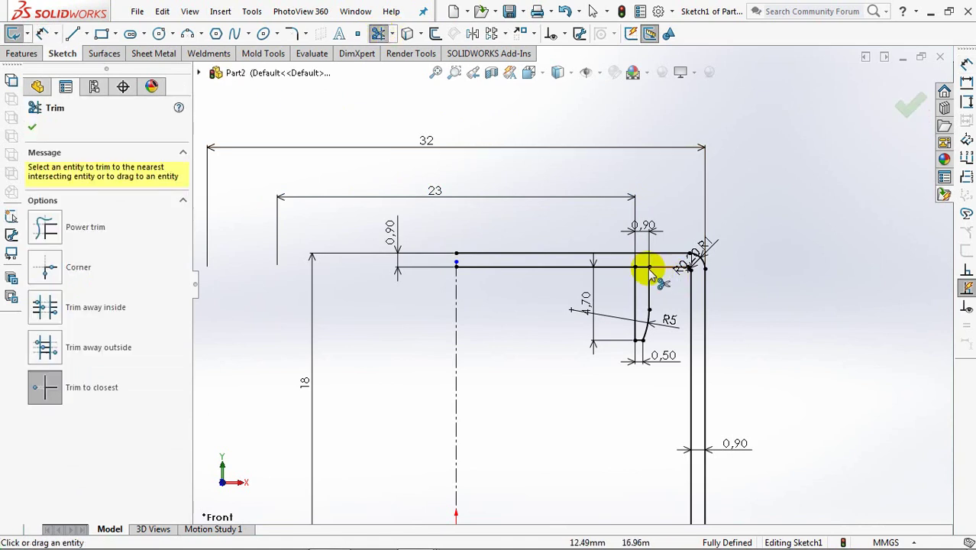
scroll(645, 268, "down", 2)
scroll(690, 258, "up", 4)
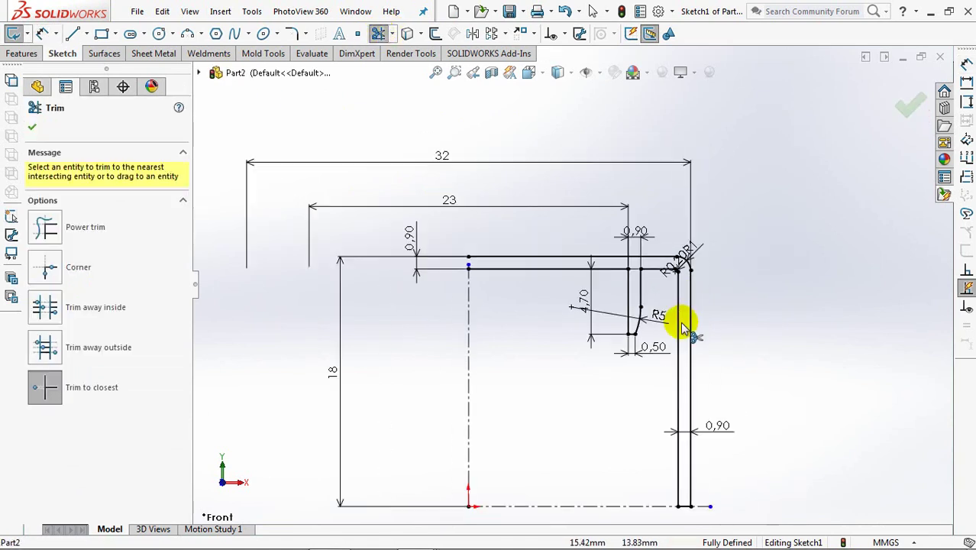
scroll(640, 227, "down", 2)
scroll(589, 277, "down", 2)
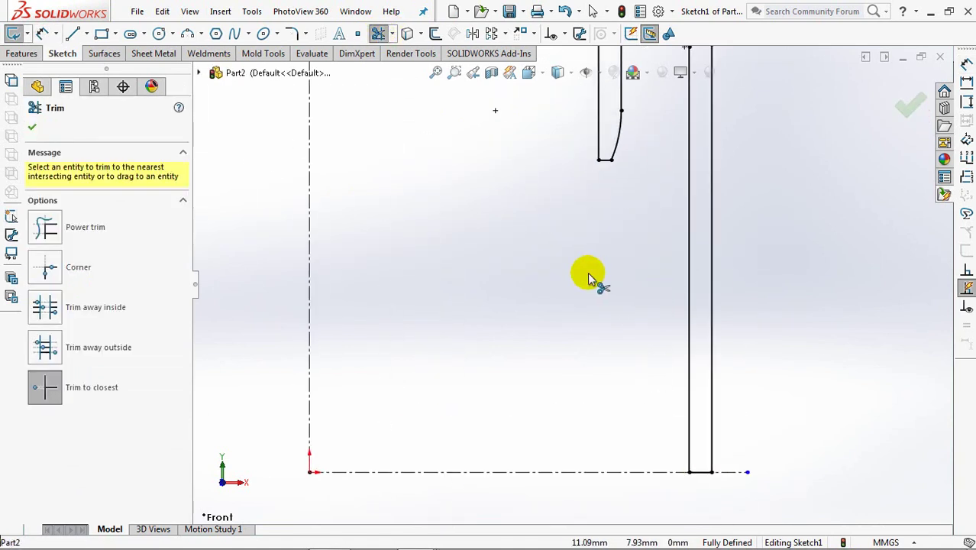
left_click(34, 130)
key("l")
left_click_drag(711, 315, 739, 314)
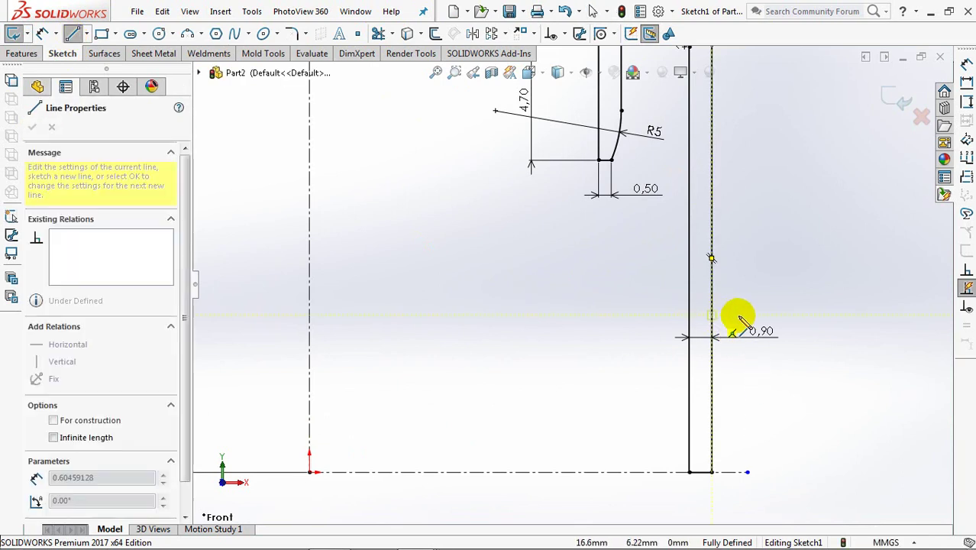
- Complete the outer-wall step outline and dimension it 2.50 tall and 0.35 deep
left_click(738, 415)
left_click(711, 416)
right_click(711, 416)
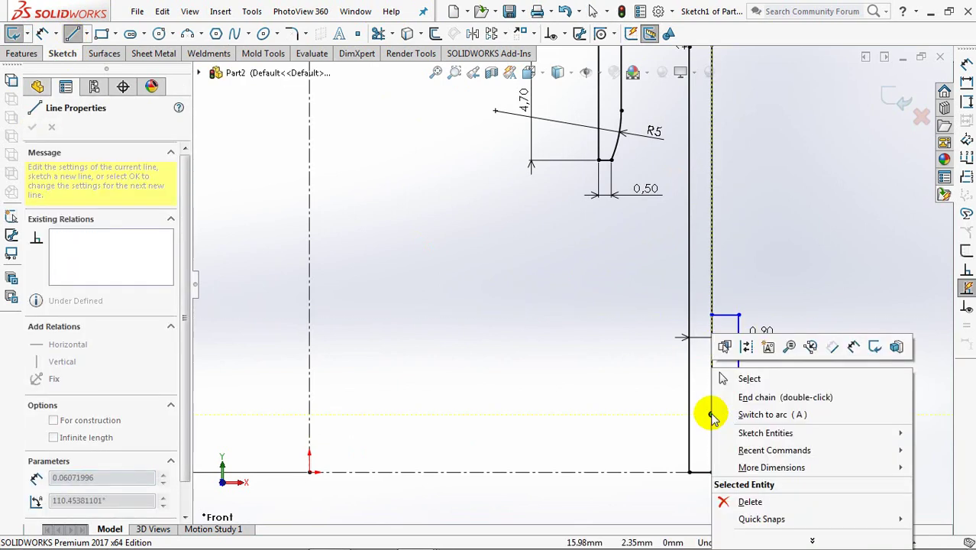
left_click(745, 380)
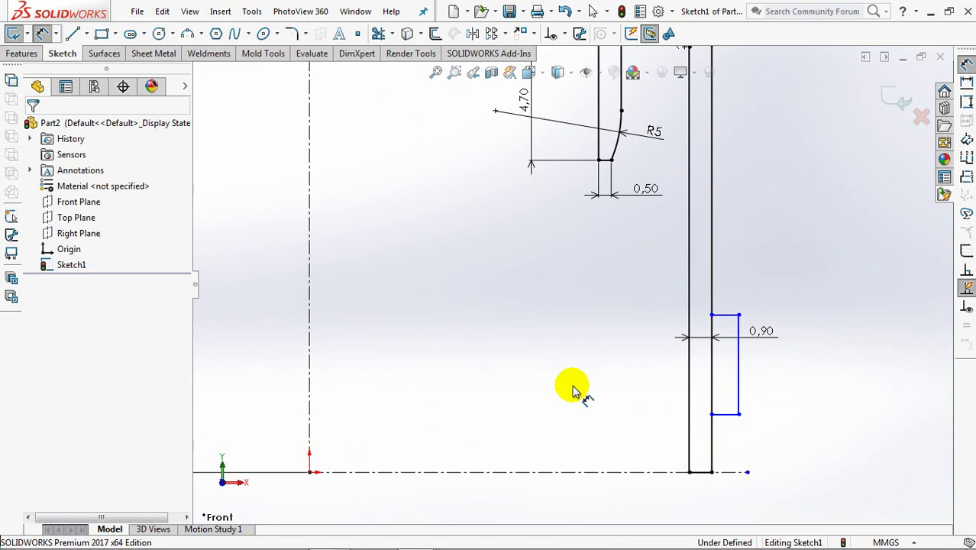
left_click(740, 388)
left_click(802, 379)
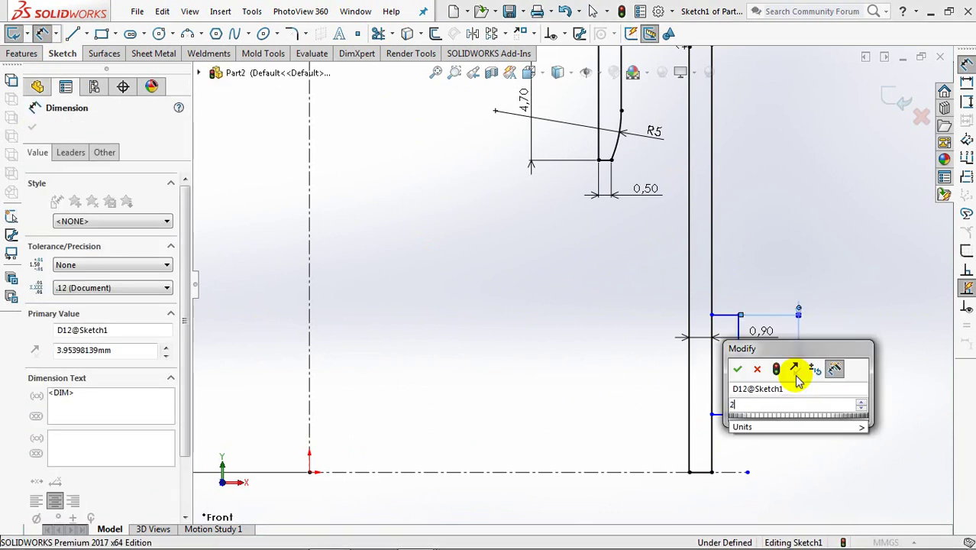
type("2.5")
left_click(737, 369)
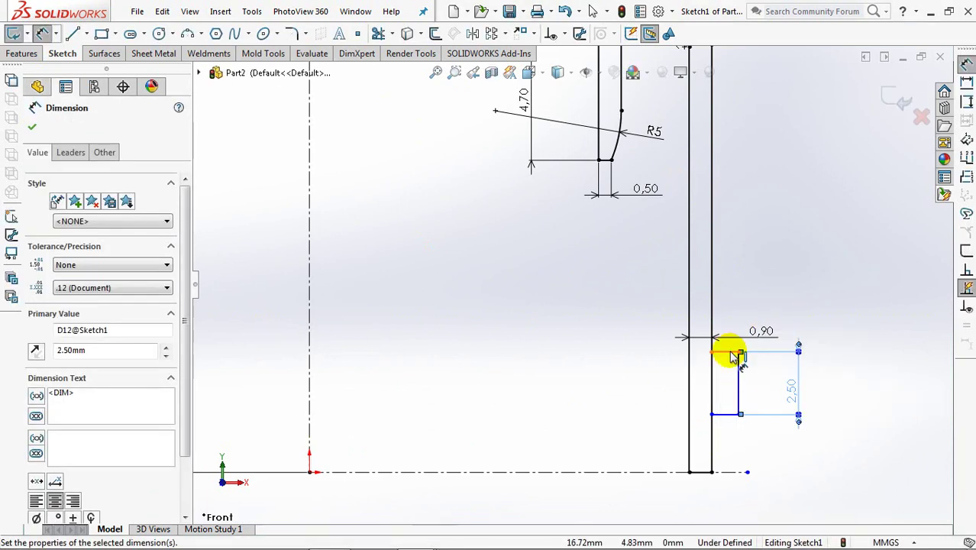
left_click(726, 351)
left_click(745, 306)
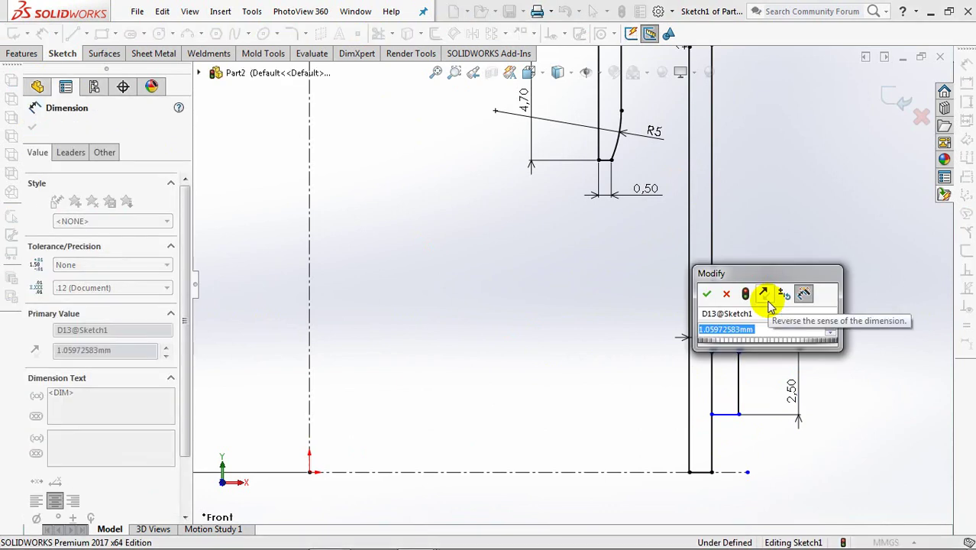
type("0.35")
left_click(708, 294)
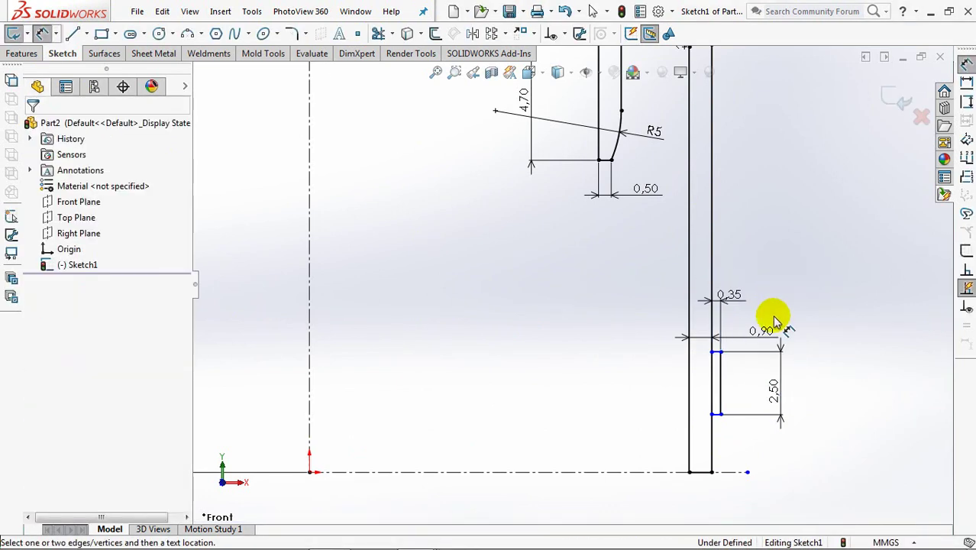
- Locate the step 13 below the cap top
left_click(721, 417)
scroll(733, 389, "down", 3)
scroll(719, 266, "up", 5)
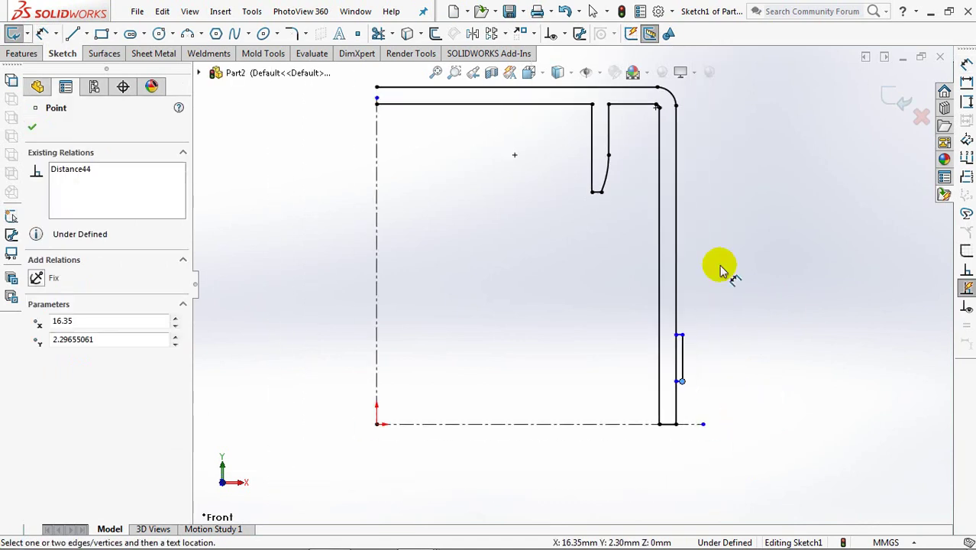
left_click(633, 91)
left_click(753, 243)
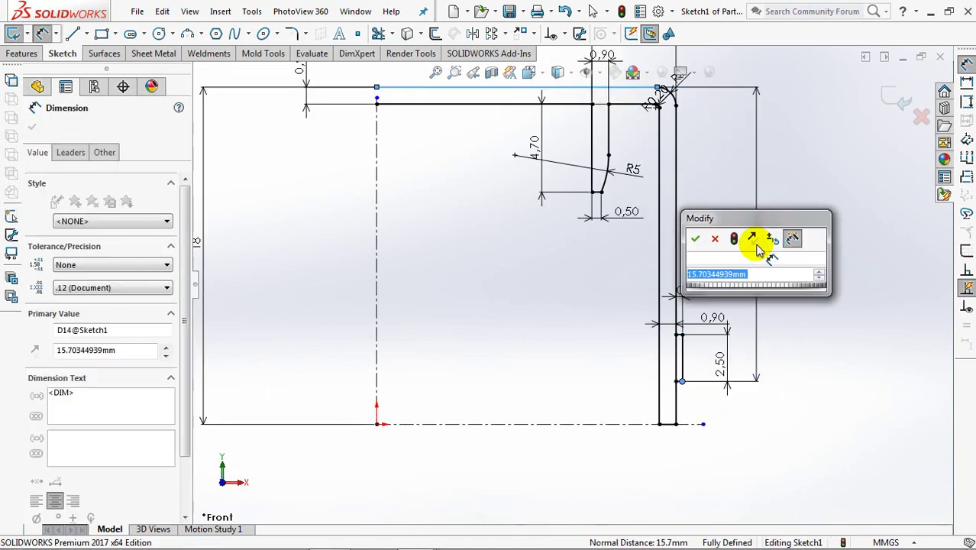
type("13")
left_click(696, 240)
left_click(789, 283)
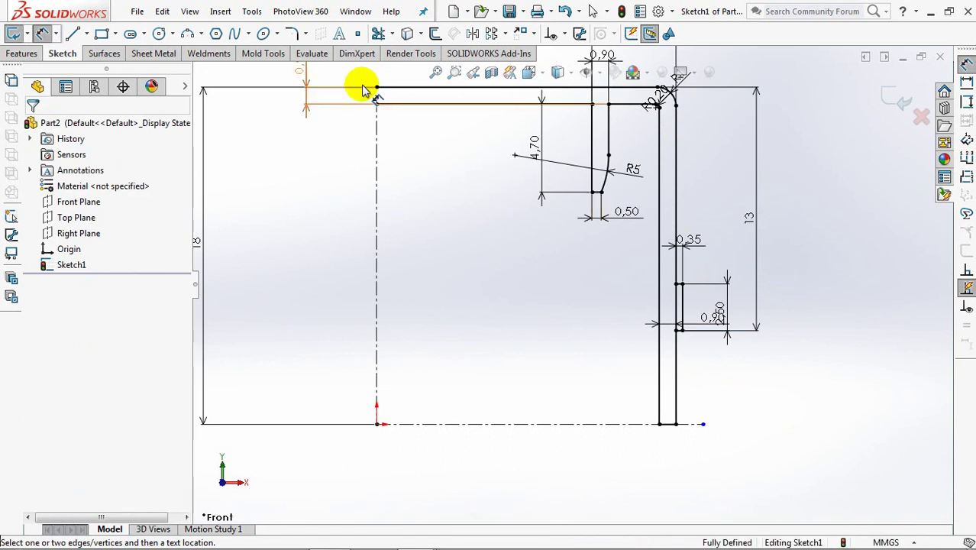
- Trim the leftover outer-wall segment and exit the sketch
left_click(378, 35)
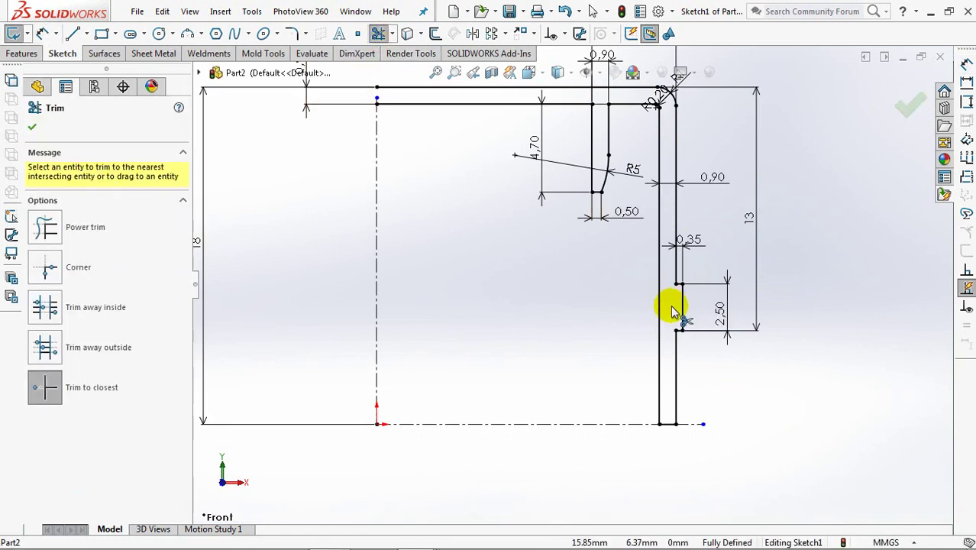
scroll(611, 271, "up", 3)
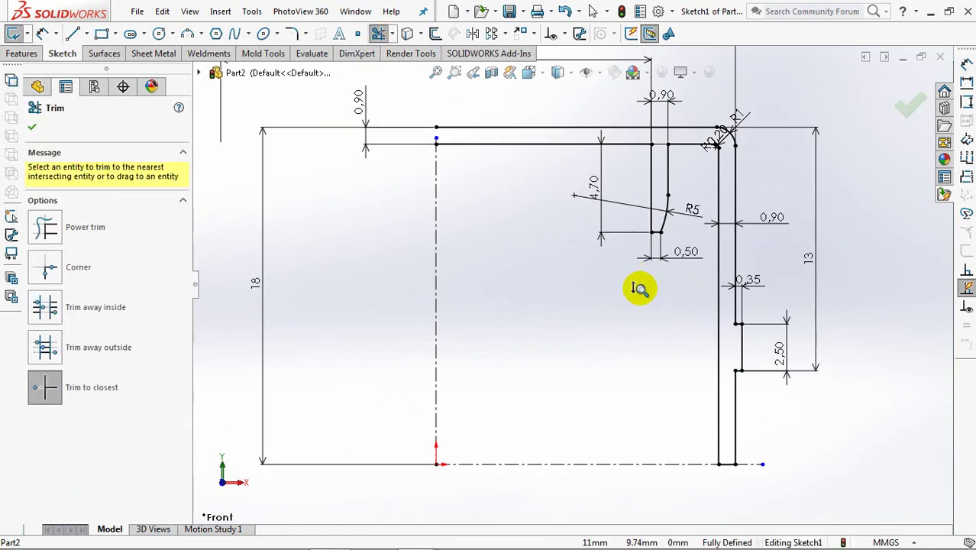
scroll(638, 290, "down", 1)
scroll(615, 287, "up", 1)
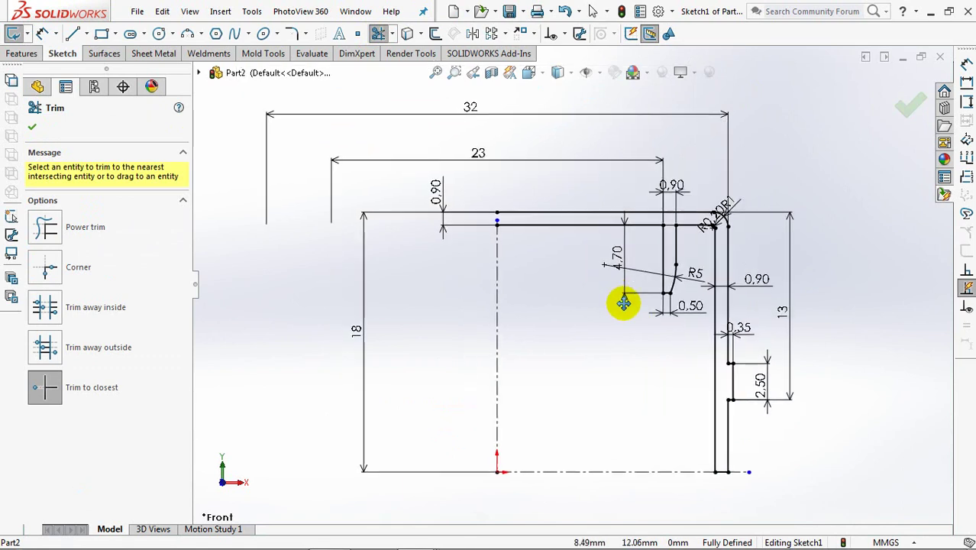
scroll(625, 300, "down", 1)
left_click(42, 130)
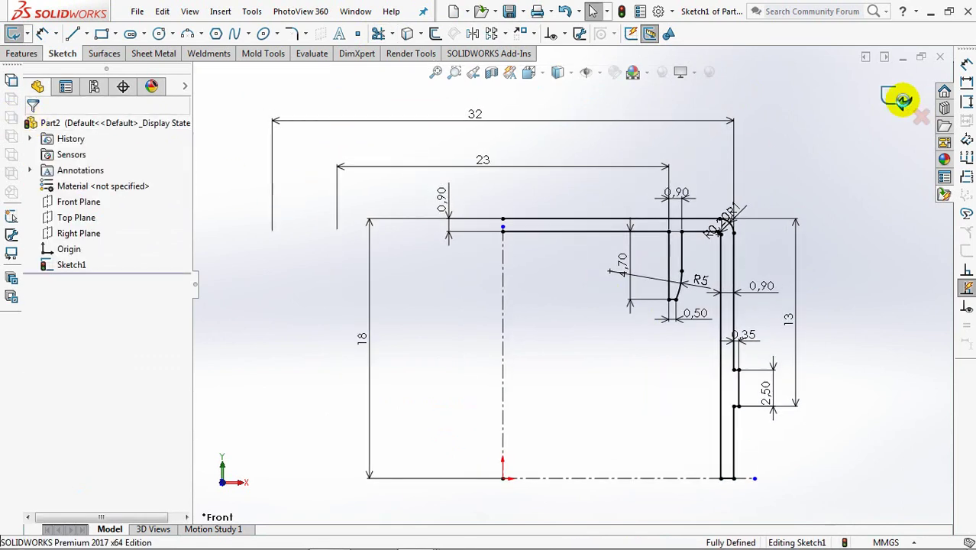
left_click(903, 99)
- Revolve the profile 360° about the centreline to create Revolve1
left_click(517, 285)
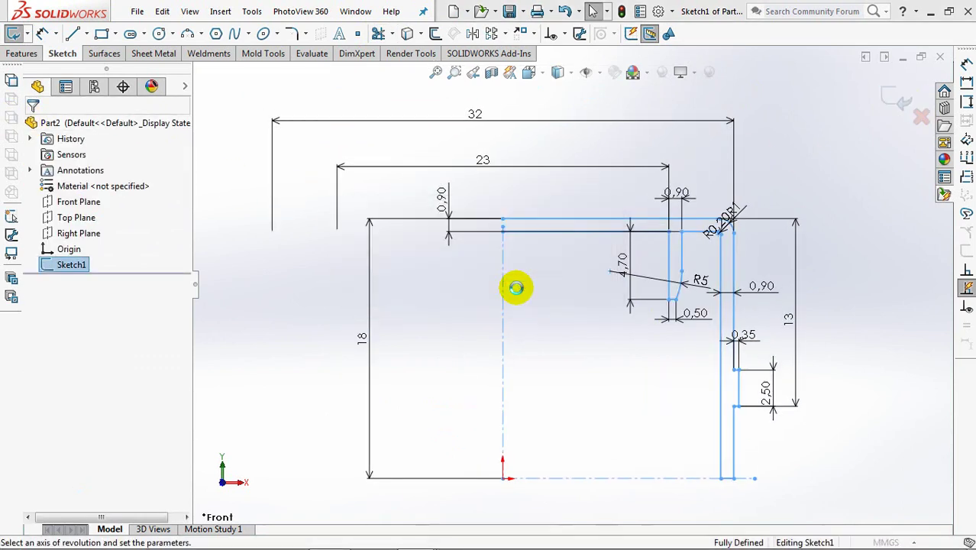
left_click(507, 291)
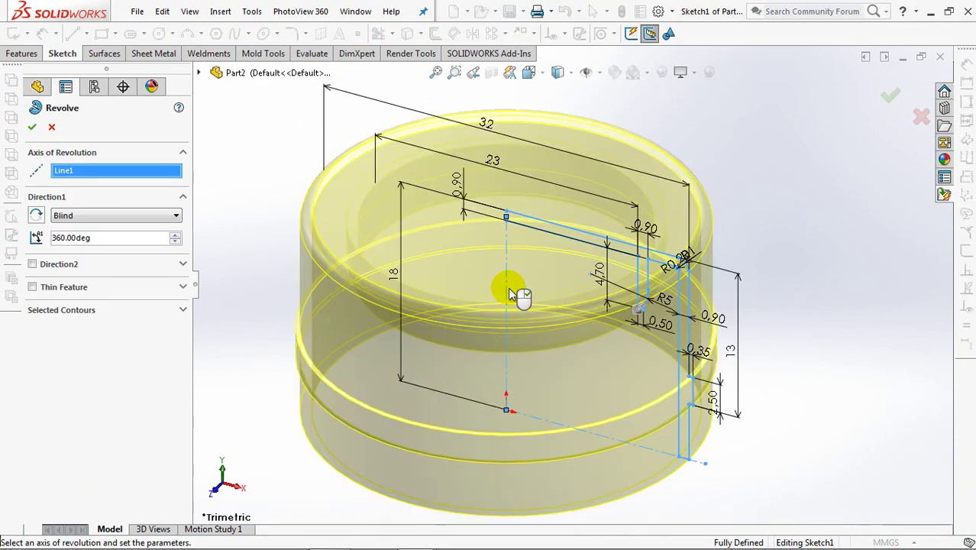
left_click(891, 99)
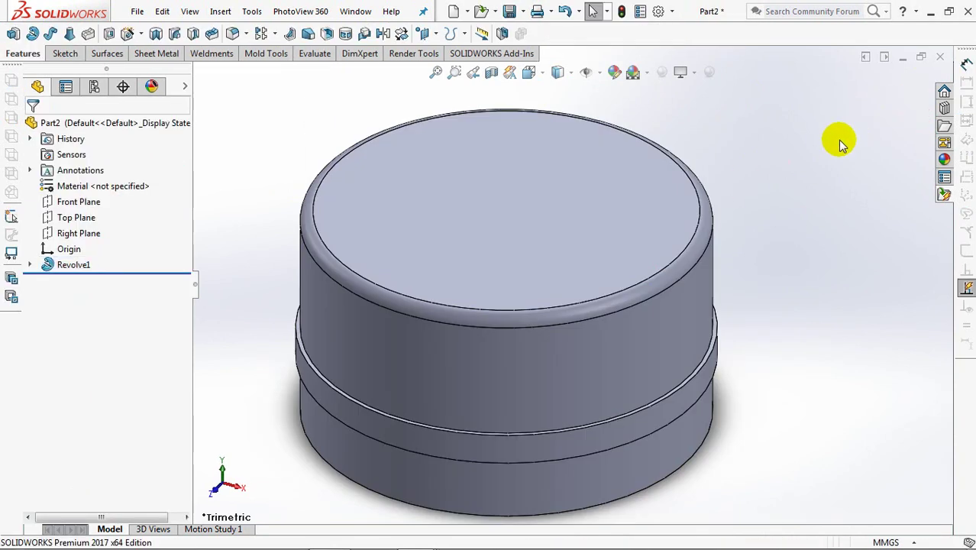
- Orbit to the hollow underside and start a sketch on the inner ring face
middle_click_drag(801, 348, 788, 175)
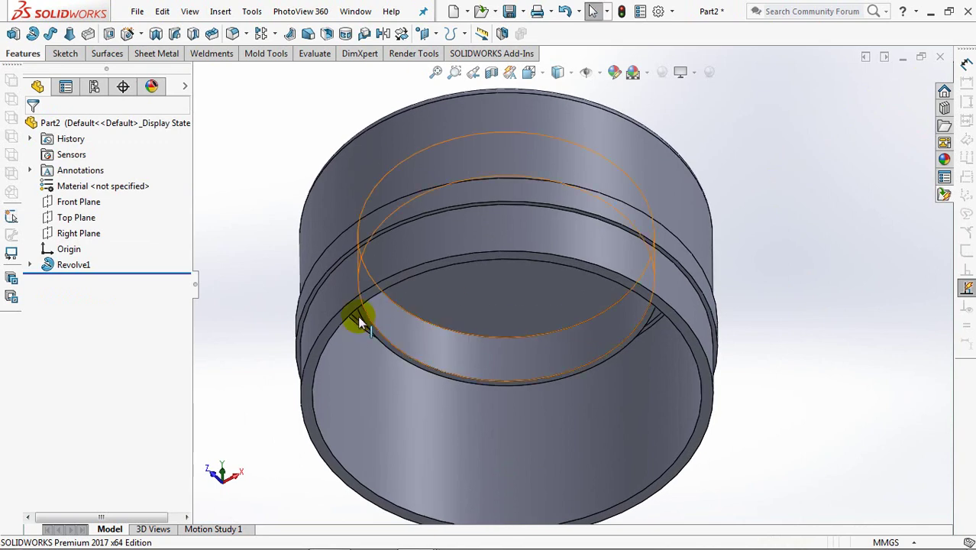
scroll(275, 287, "down", 3)
scroll(296, 269, "down", 3)
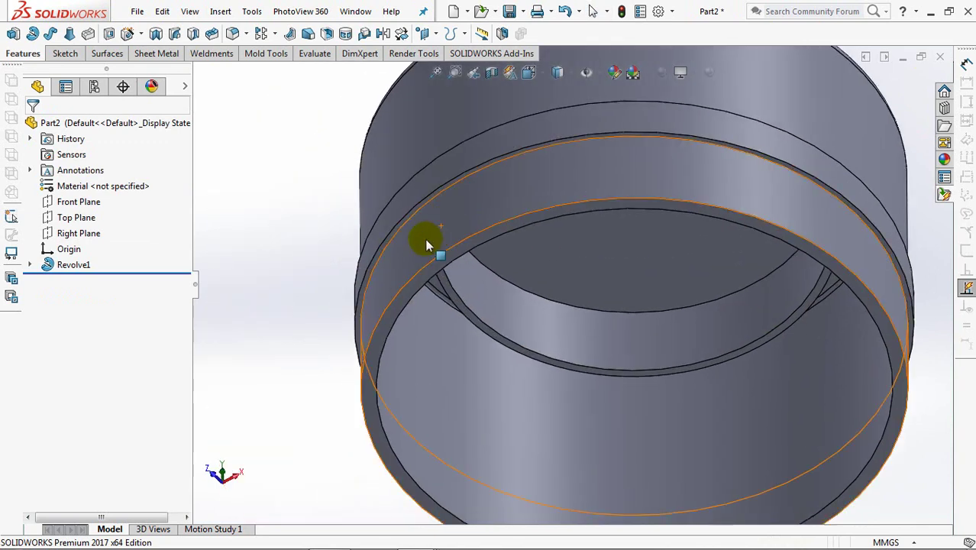
left_click(386, 251)
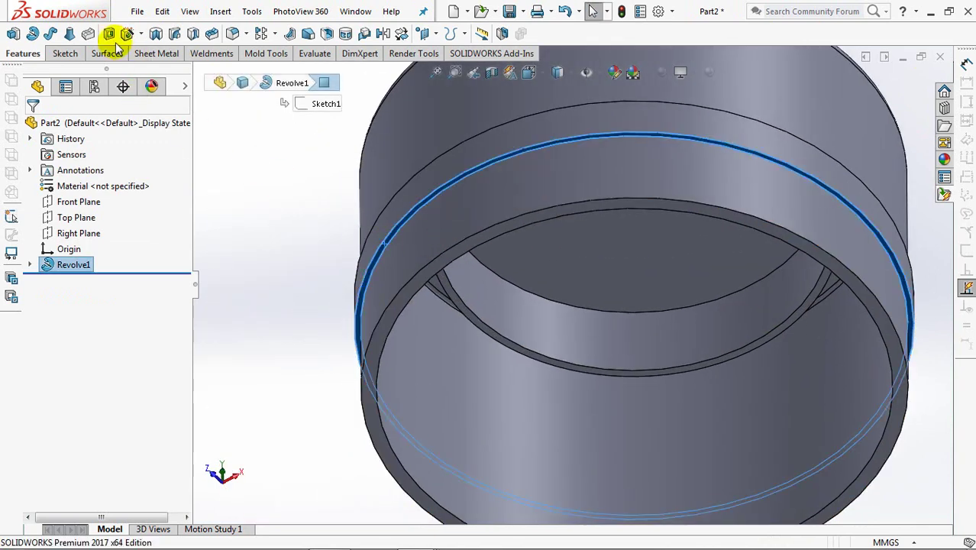
left_click(102, 33)
- Face the sketch plane and draw a Ø35 circle centred on the origin
left_click(528, 72)
left_click(508, 166)
left_click(314, 152)
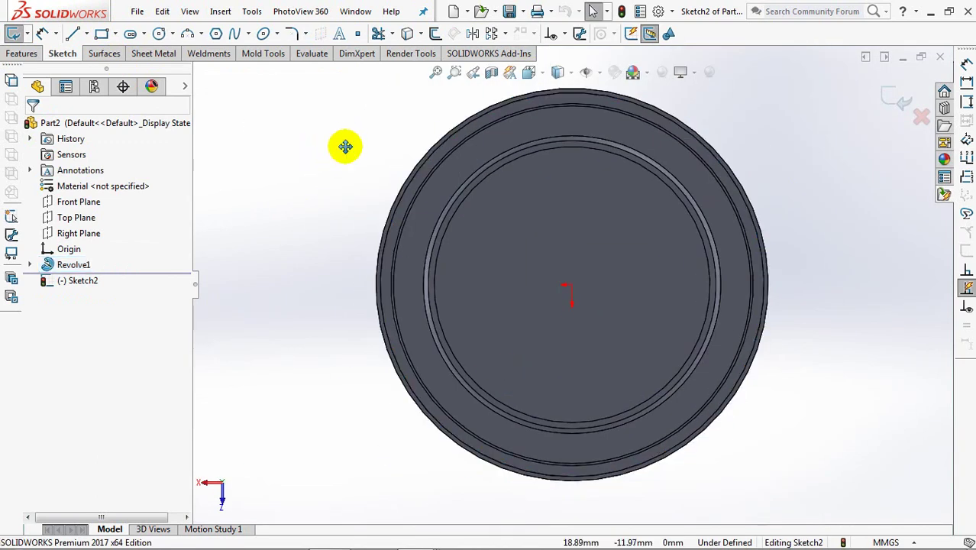
middle_click_drag(345, 147, 336, 174, "ctrl")
left_click(160, 34)
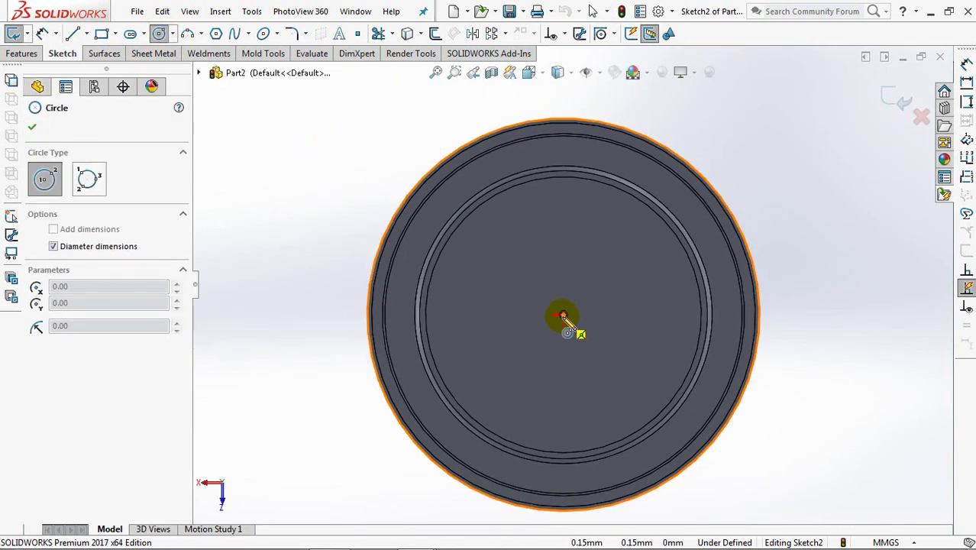
left_click(561, 315)
left_click(787, 313)
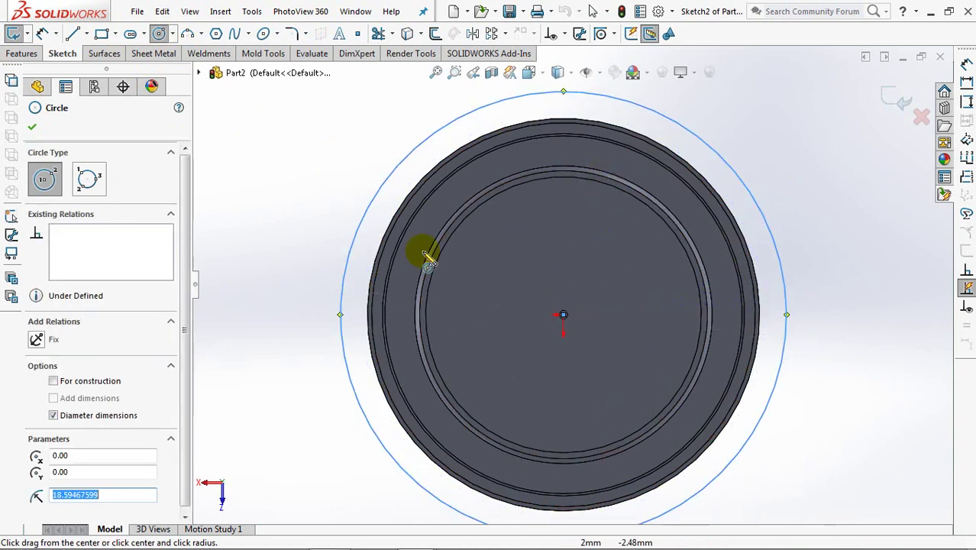
left_click(42, 34)
left_click(787, 320)
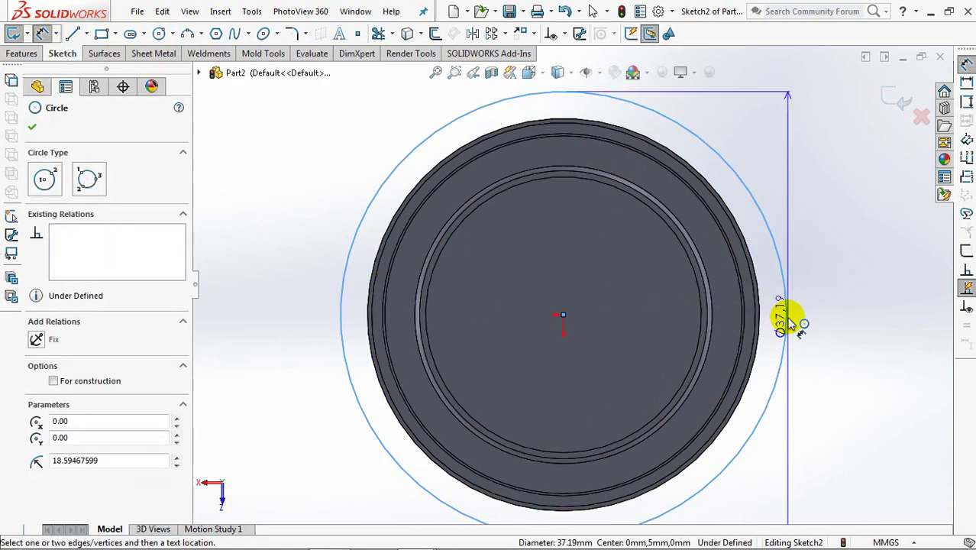
scroll(575, 283, "up", 2)
left_click(578, 126)
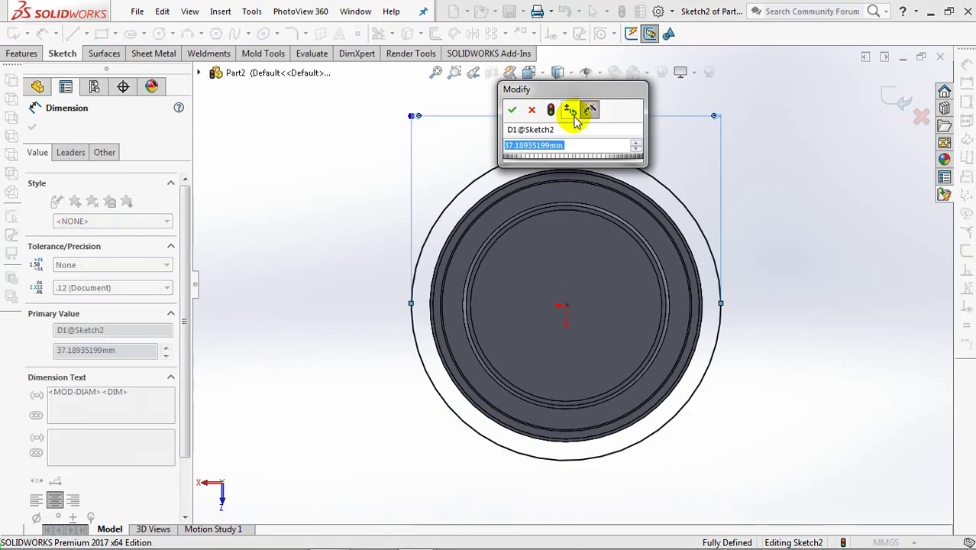
left_click(509, 111)
left_click(32, 127)
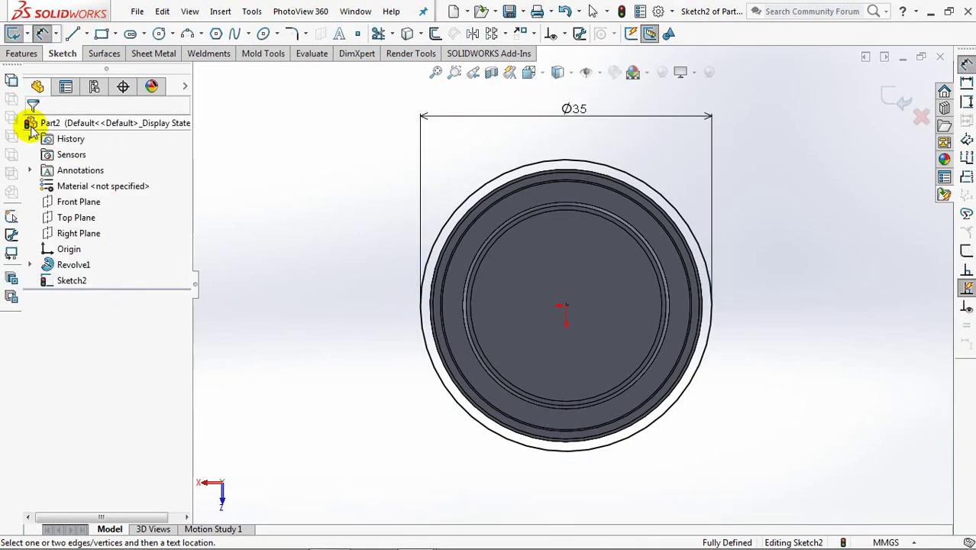
- Add a vertical construction centerline from the origin to the circle's top
left_click(87, 34)
left_click(149, 69)
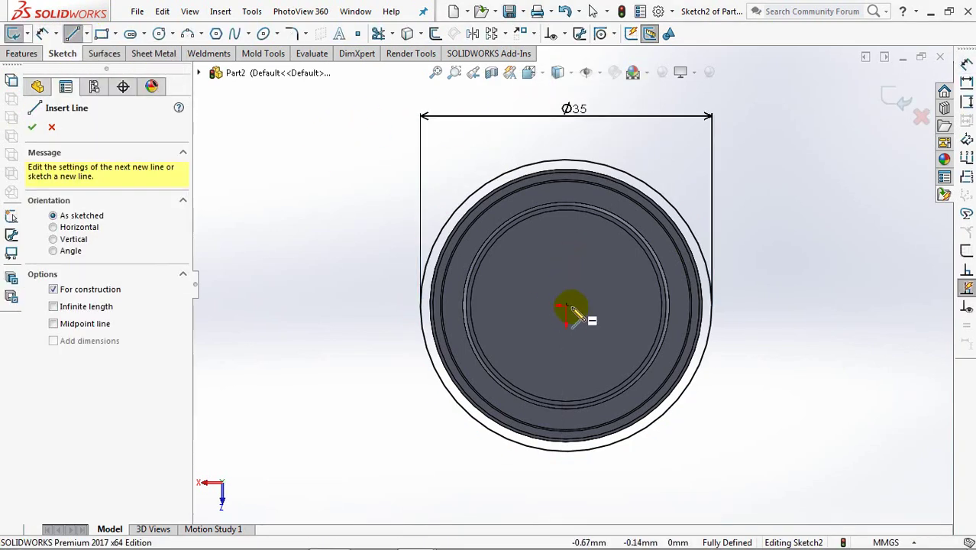
left_click(566, 306)
left_click(565, 162)
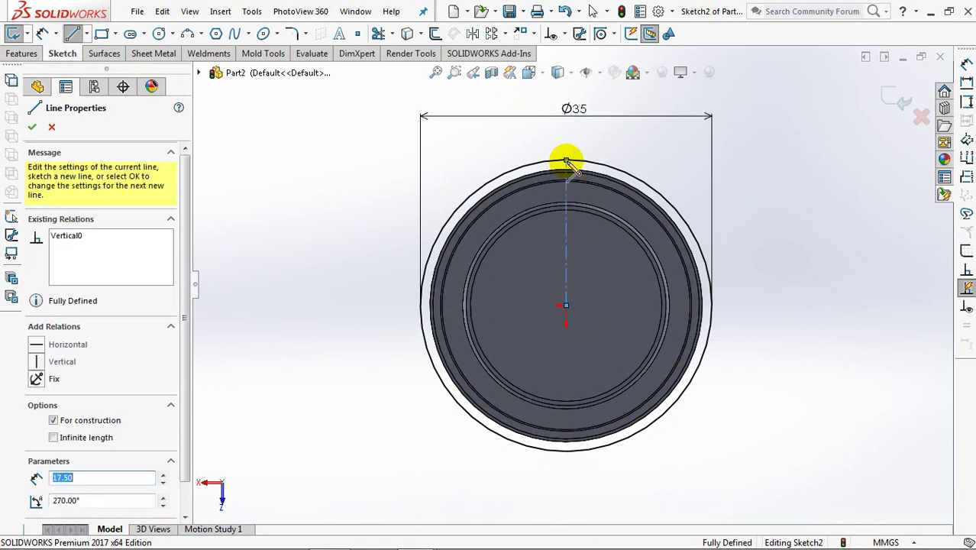
right_click(565, 162)
left_click(593, 171)
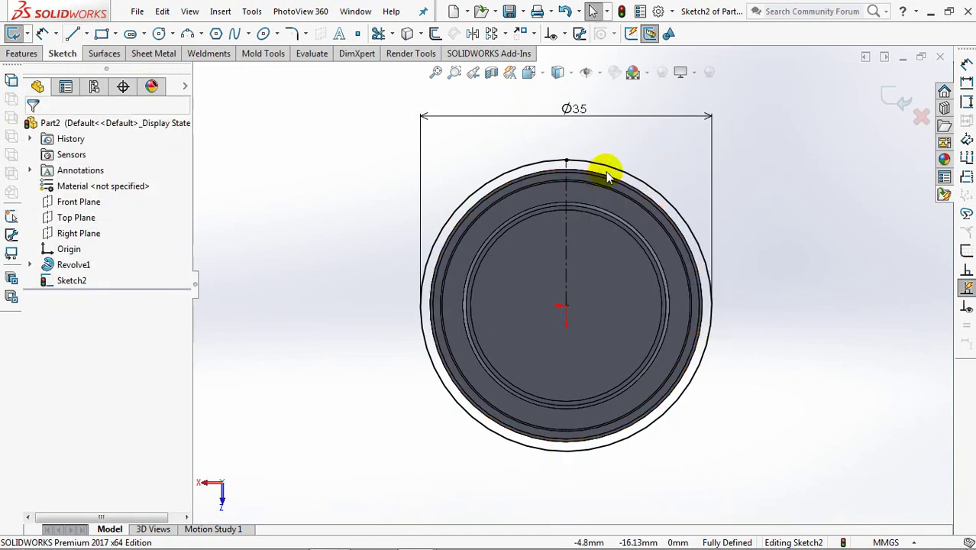
scroll(604, 183, "down", 2)
scroll(593, 174, "down", 3)
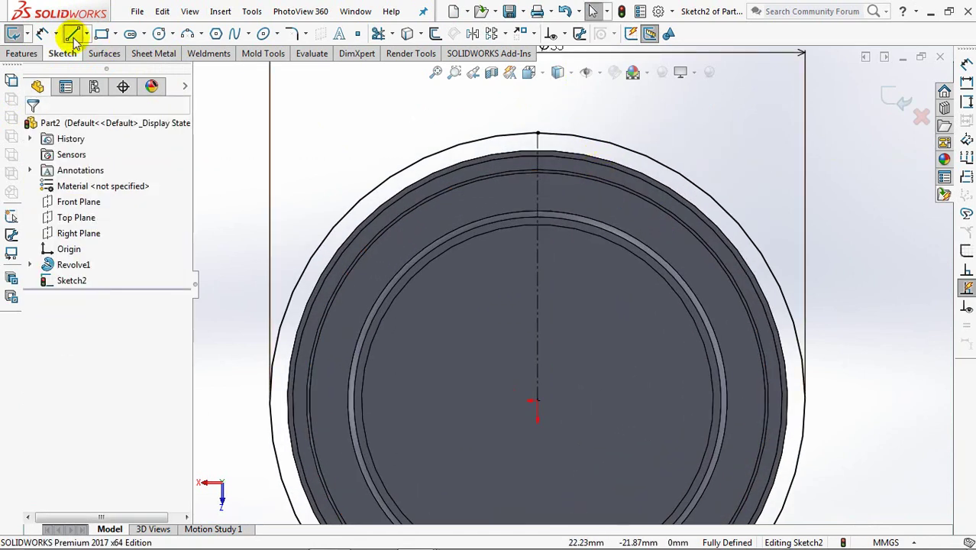
- Draw two radial lines from the origin up to the circle's top
left_click(73, 34)
left_click(504, 135)
left_click(537, 400)
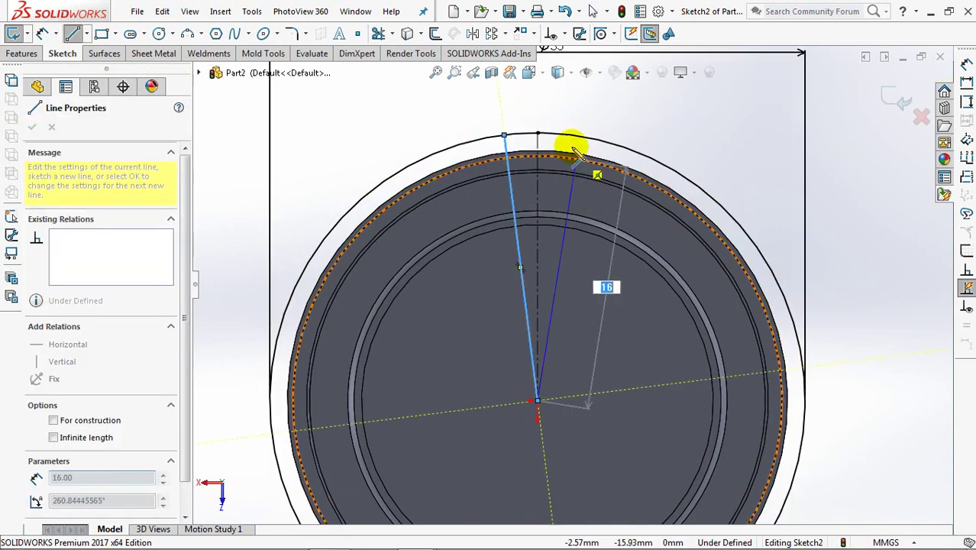
left_click(567, 135)
right_click(571, 135)
left_click(595, 145)
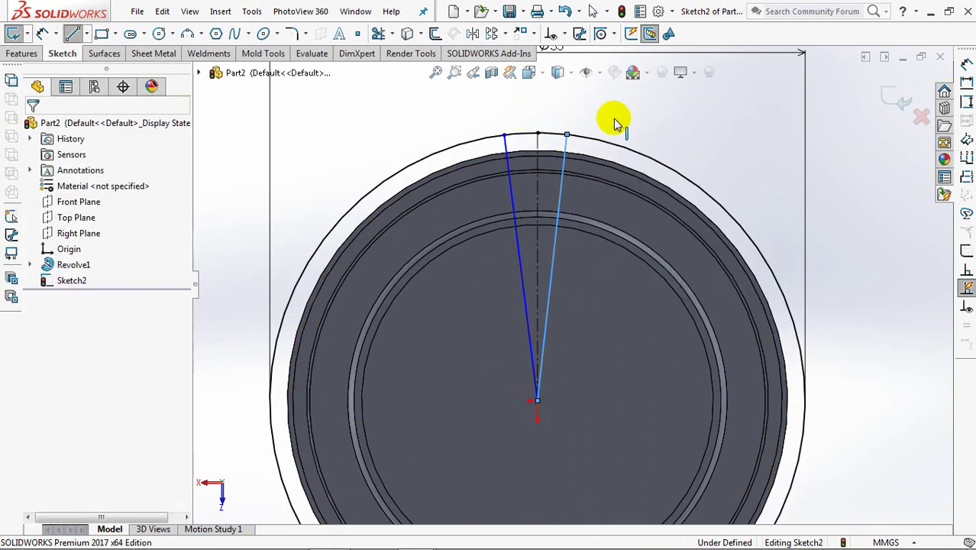
- Make the two lines' top endpoints Horizontal and dimension the wedge angle to 4°
left_click(563, 34)
left_click(581, 67)
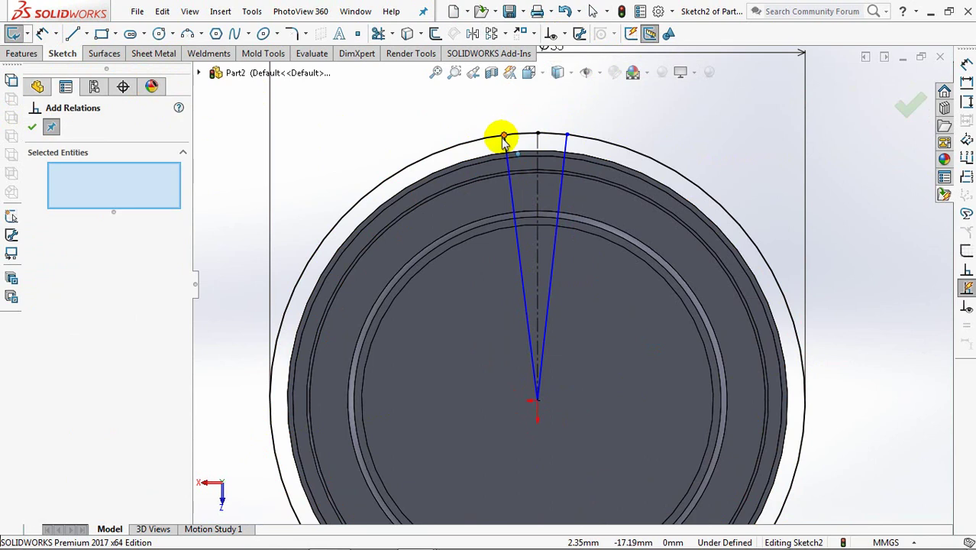
left_click(567, 135)
left_click(567, 136)
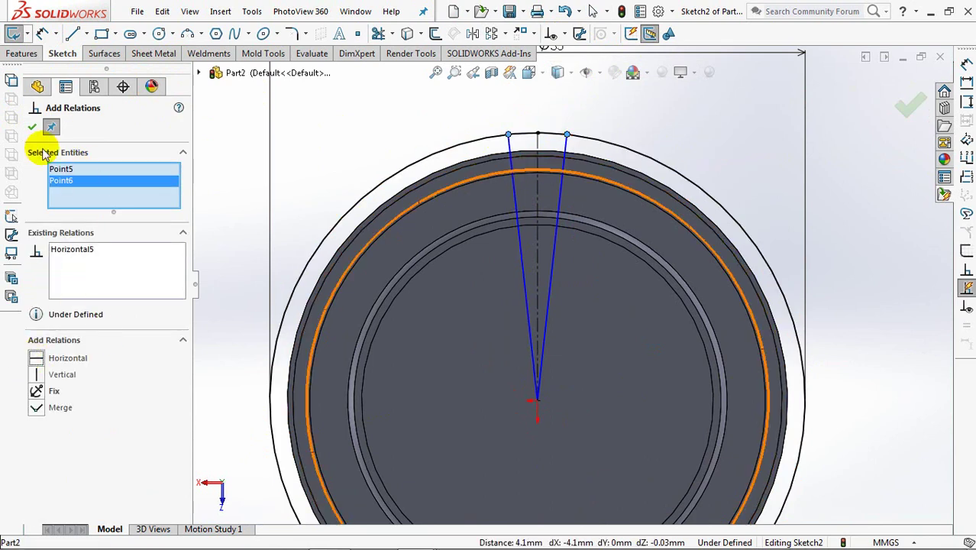
left_click(32, 127)
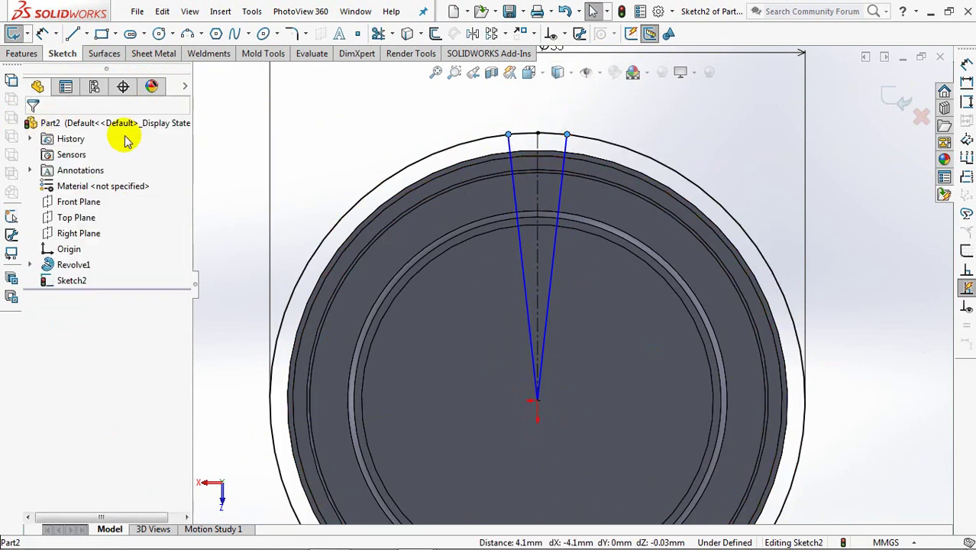
left_click(42, 33)
left_click(515, 191)
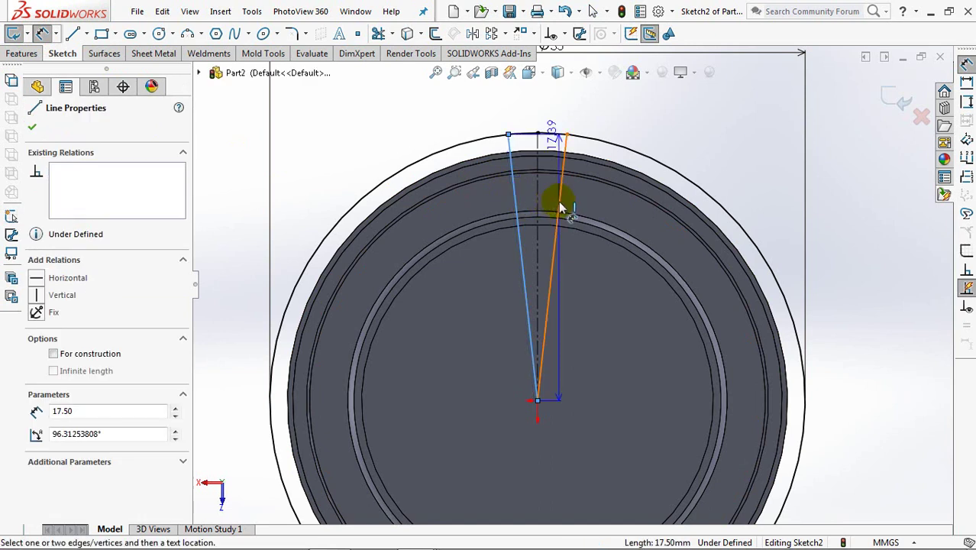
left_click(538, 113)
left_click(472, 98)
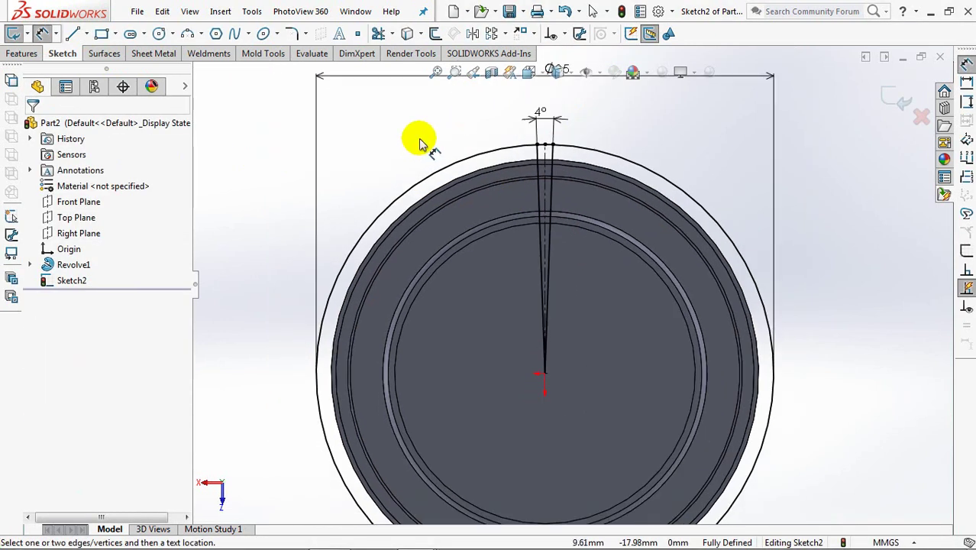
- Circular-pattern both radial lines into 16 equally spaced instances over 360°
left_click(569, 70)
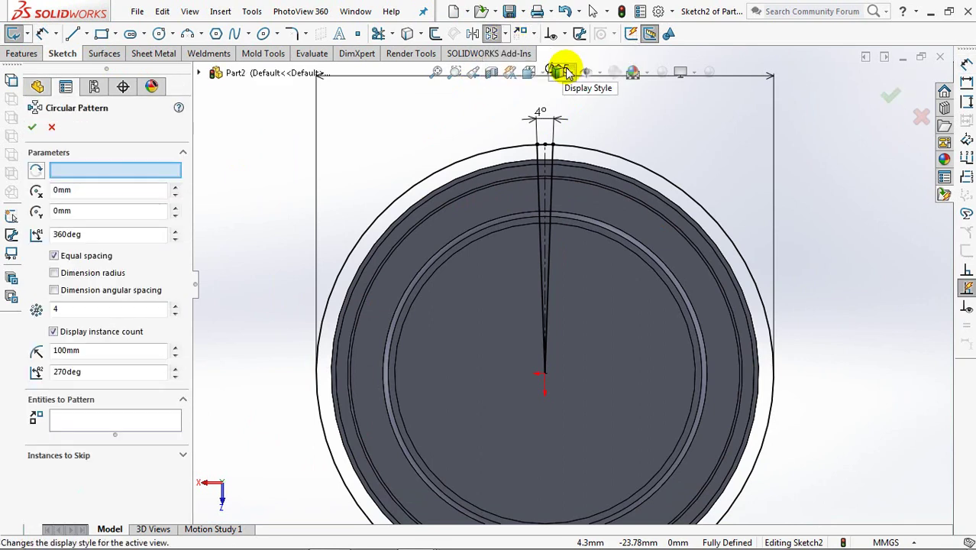
left_click(78, 419)
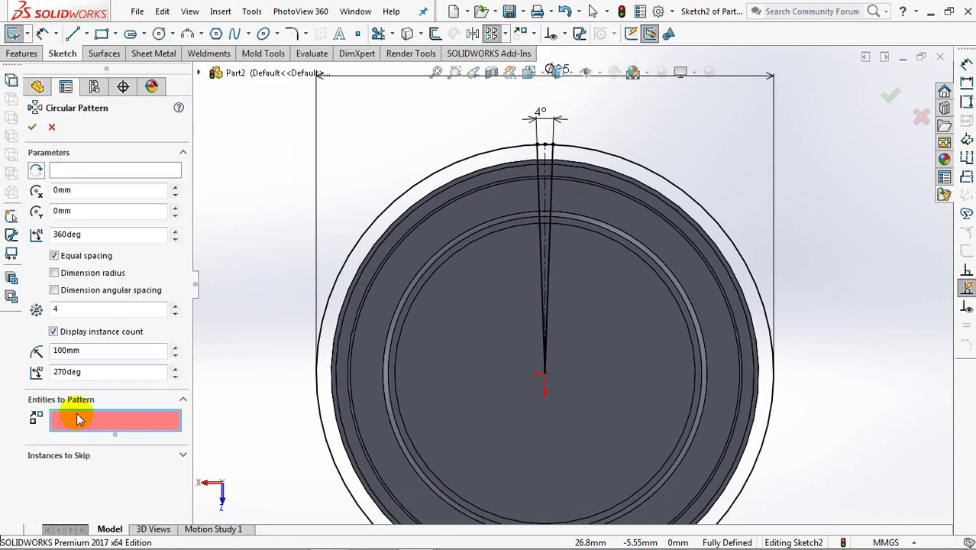
double_click(553, 260)
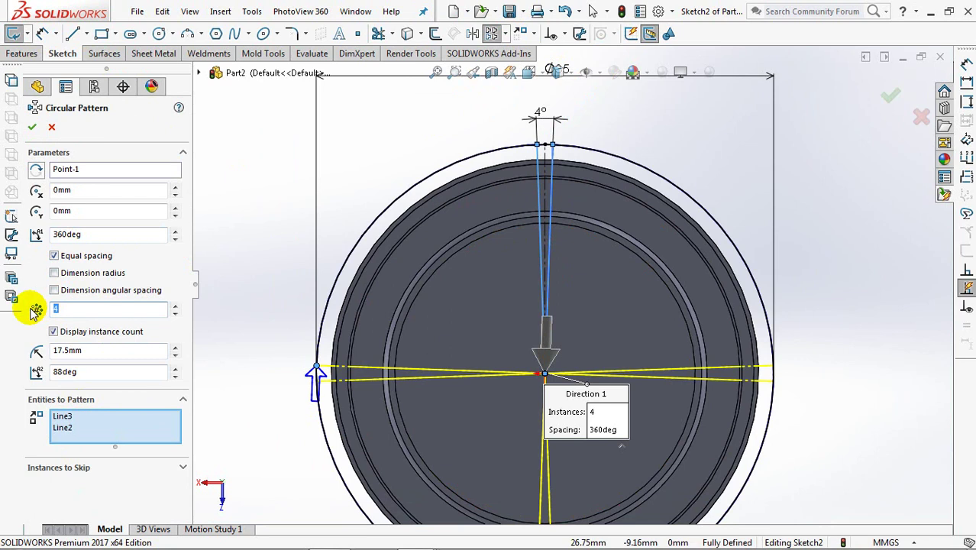
type("16")
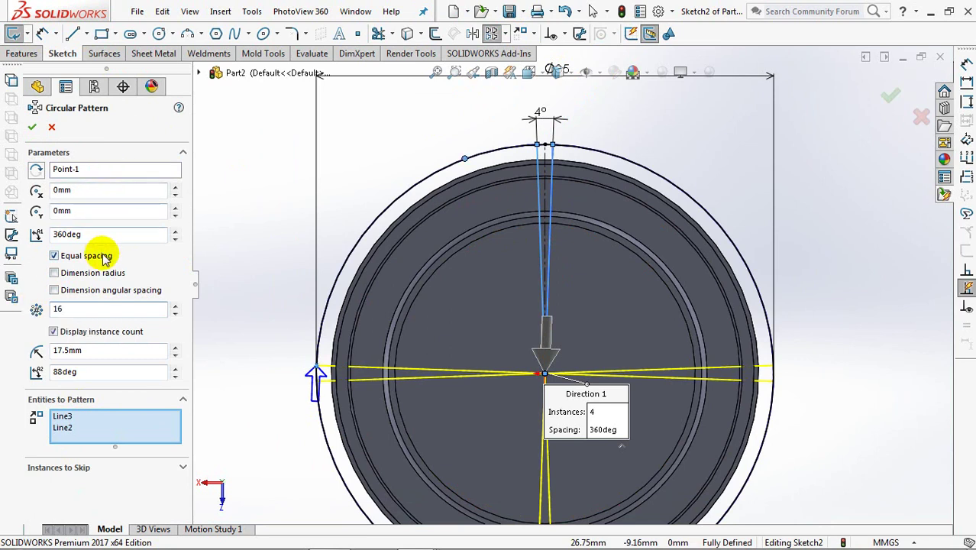
key("f")
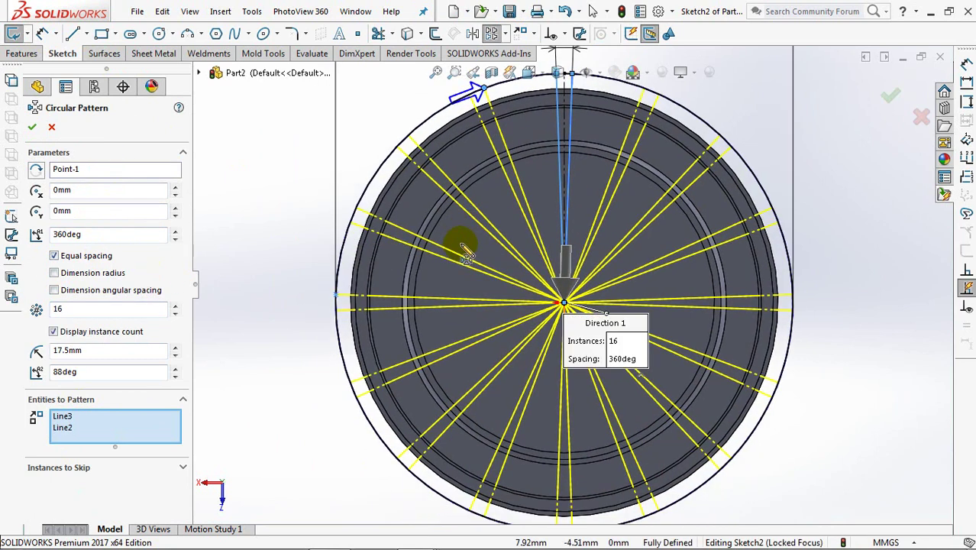
left_click(891, 101)
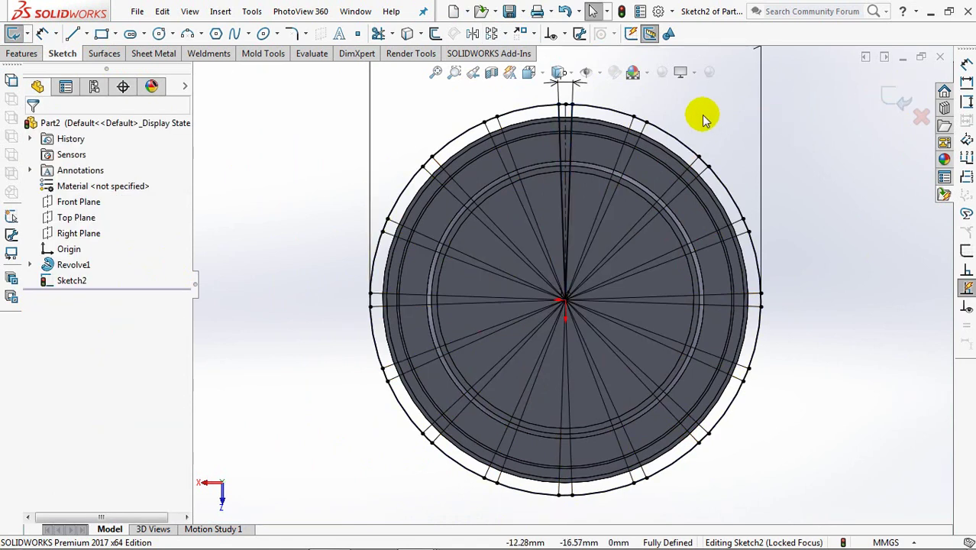
left_click(379, 34)
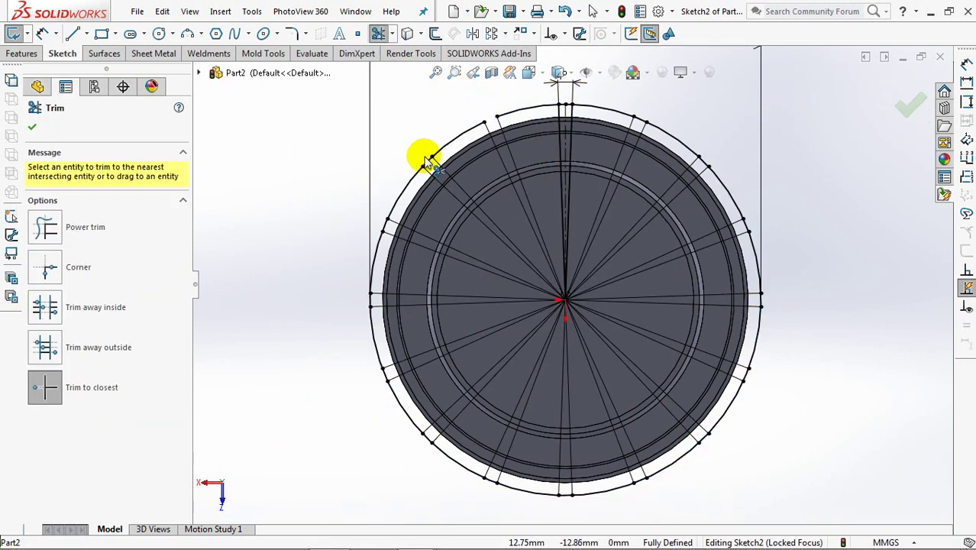
scroll(366, 273, "down", 1)
- Trim the short outer arcs inside each 4° wedge, then close the sketch for cutting
scroll(414, 220, "down", 1)
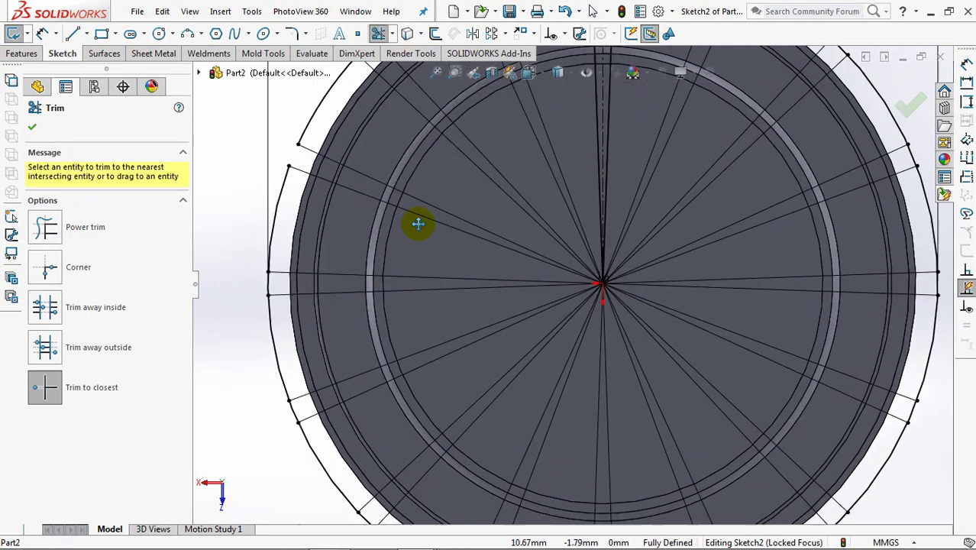
scroll(334, 208, "down", 1)
left_click(356, 326)
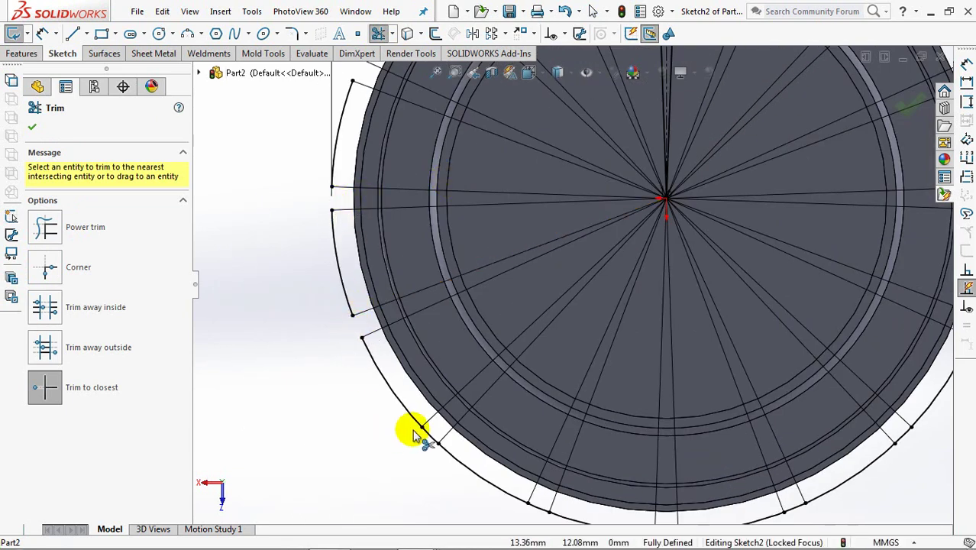
left_click(539, 507)
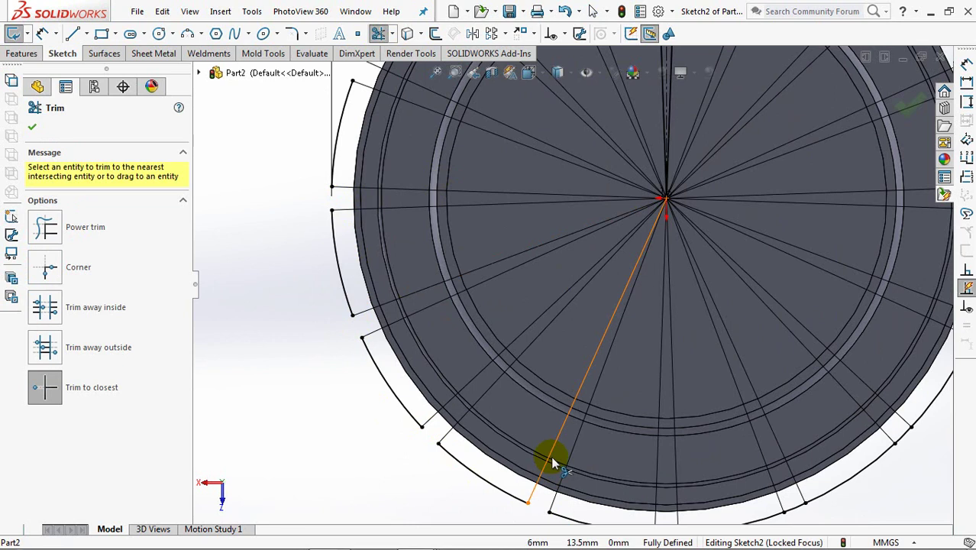
middle_click_drag(553, 462, 457, 371, "ctrl")
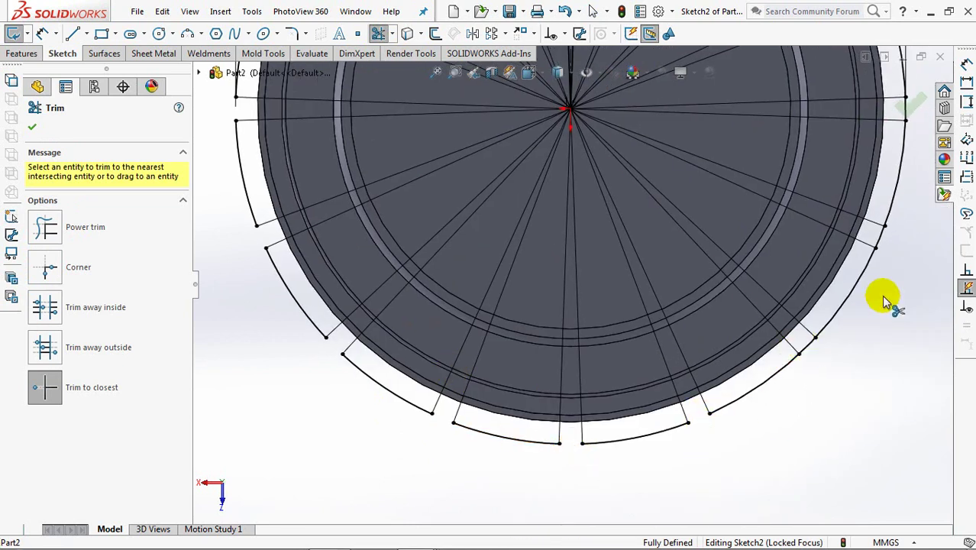
middle_click_drag(824, 266, 699, 477, "ctrl")
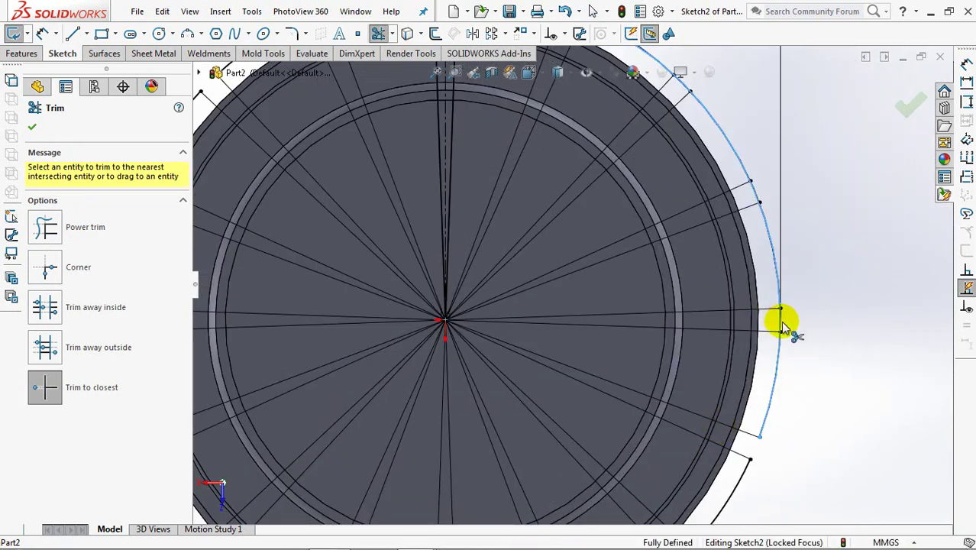
middle_click_drag(718, 192, 807, 377, "ctrl")
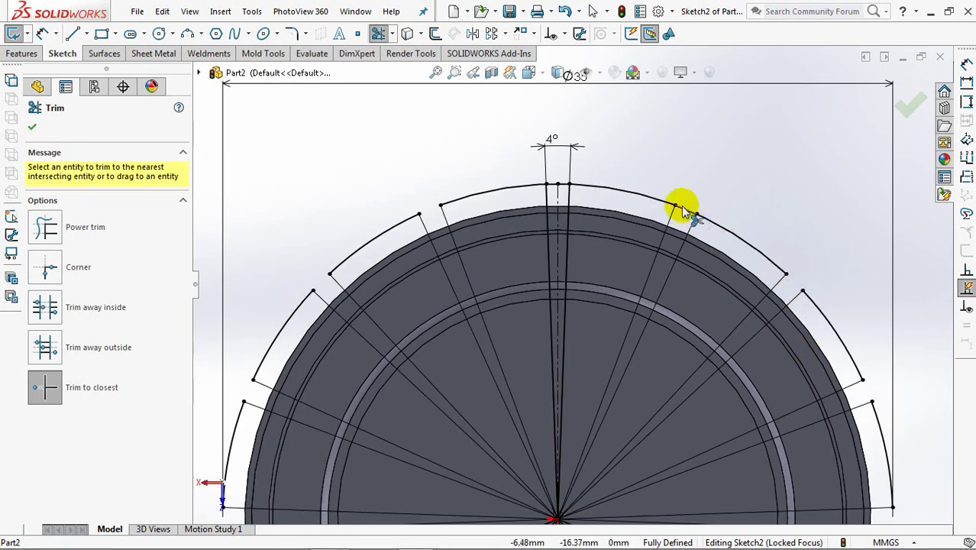
left_click(558, 189)
key("Escape")
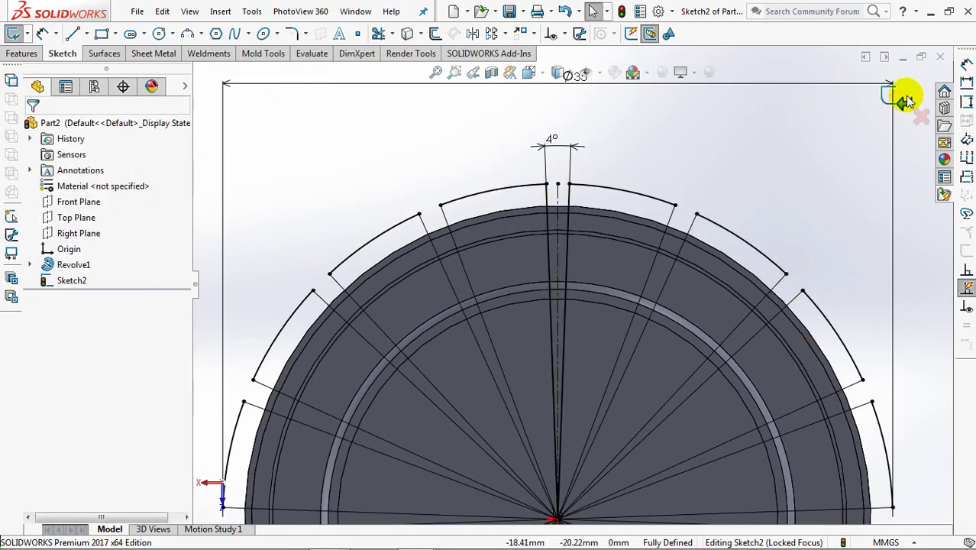
left_click(903, 97)
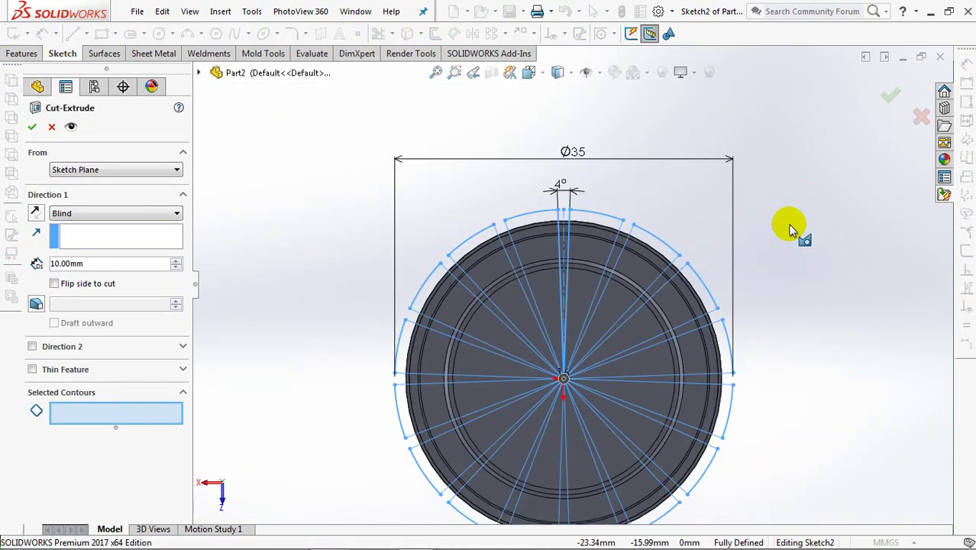
- Set the cut to Blind 0.90 mm and select the top and right alternate sectors
left_click(55, 263)
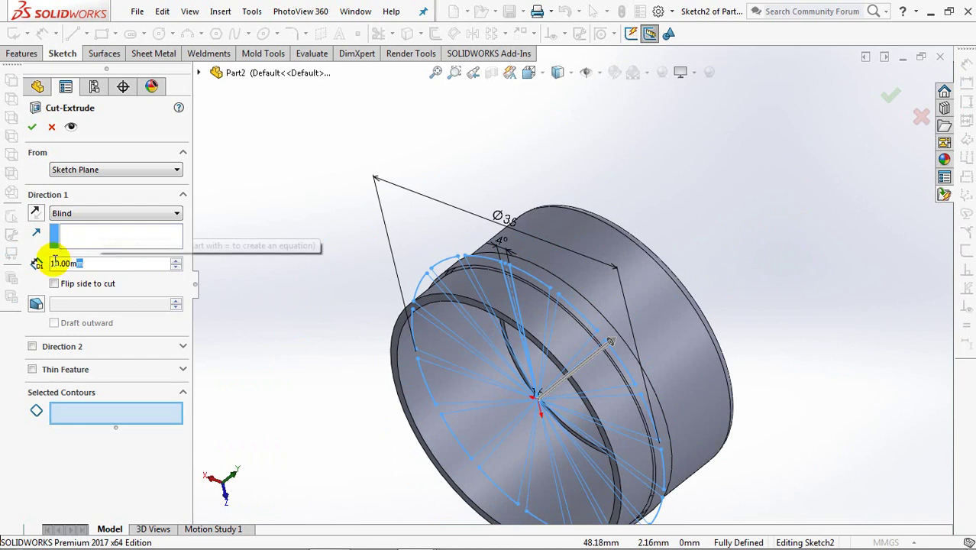
type("0.9")
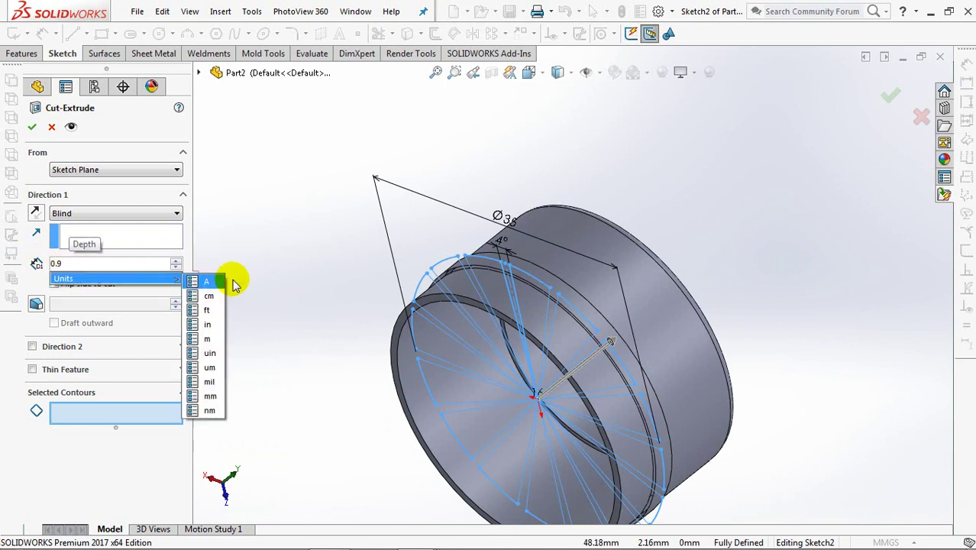
key("Return")
mouse_move(408, 281)
middle_mouse_down()
mouse_move(424, 254)
mouse_move(468, 262)
mouse_move(407, 305)
mouse_move(439, 240)
middle_mouse_up()
left_click(457, 262)
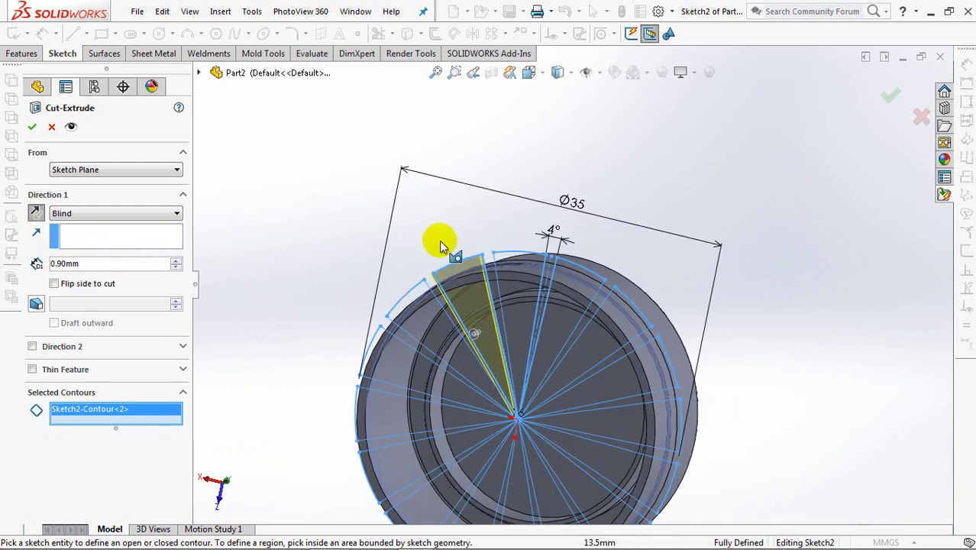
left_click(523, 260)
left_click(580, 264)
left_click(645, 317)
left_click(673, 367)
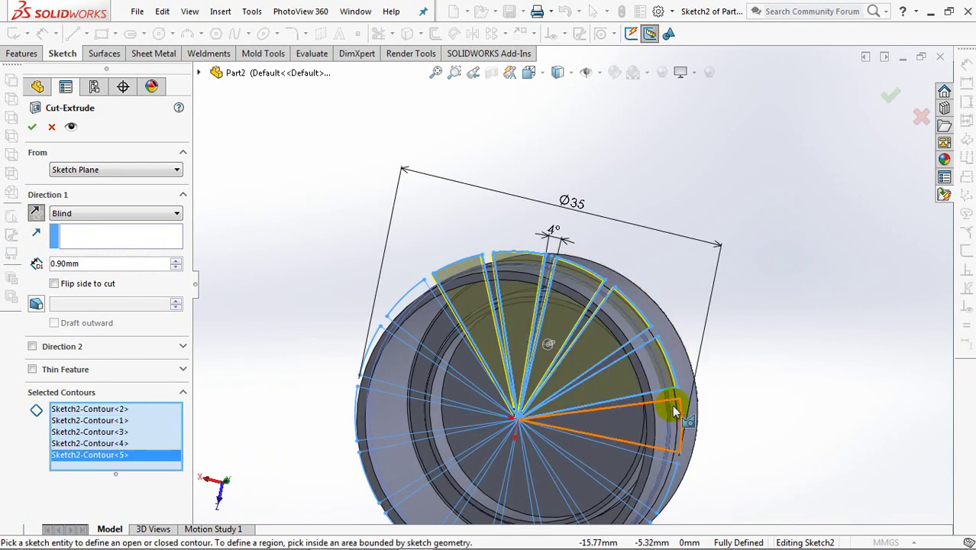
left_click(685, 417)
left_click(670, 483)
- Select the remaining bottom and left alternate sectors and check the 16-slot cut preview
middle_click_drag(668, 482, 662, 430)
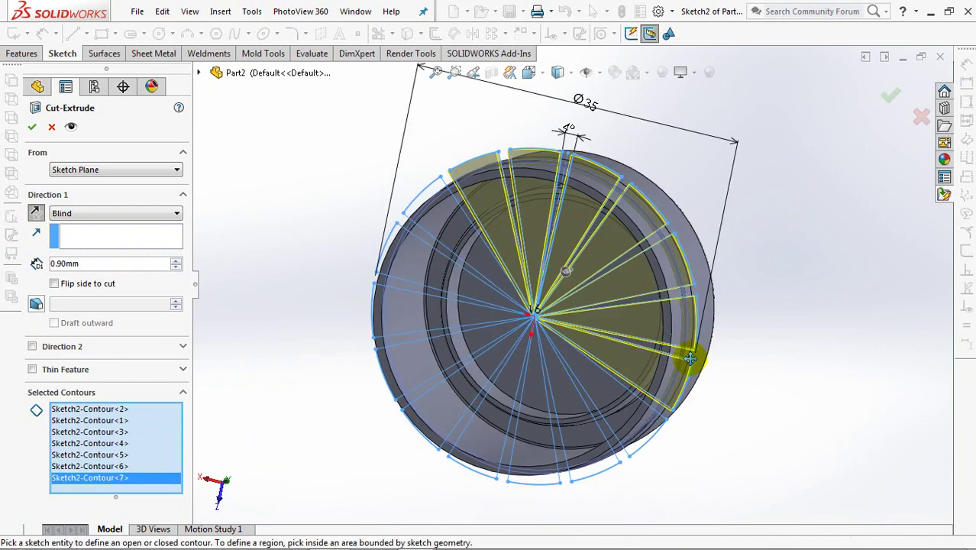
left_click(658, 428)
left_click(604, 458)
left_click(552, 473)
left_click(501, 466)
left_click(435, 432)
left_click(388, 388)
left_click(381, 337)
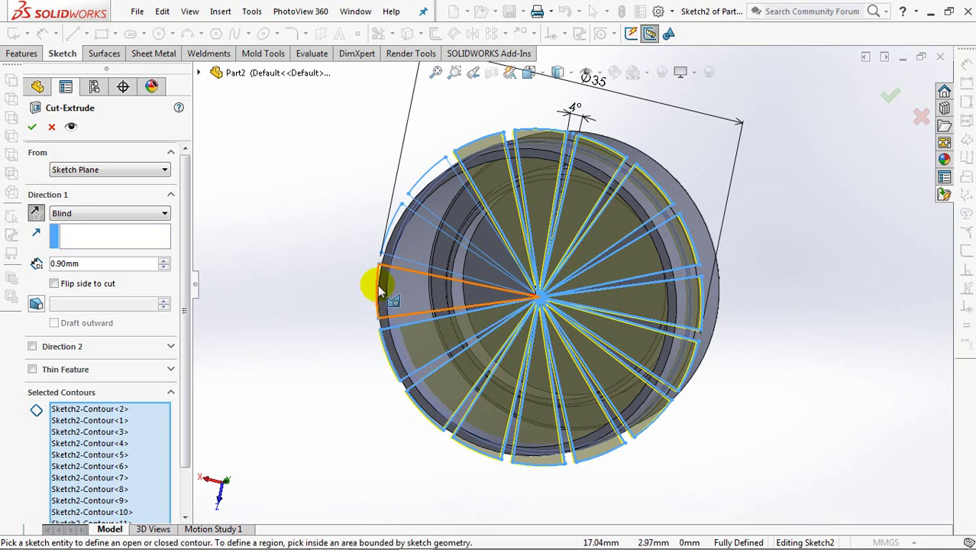
left_click(374, 279)
left_click(396, 214)
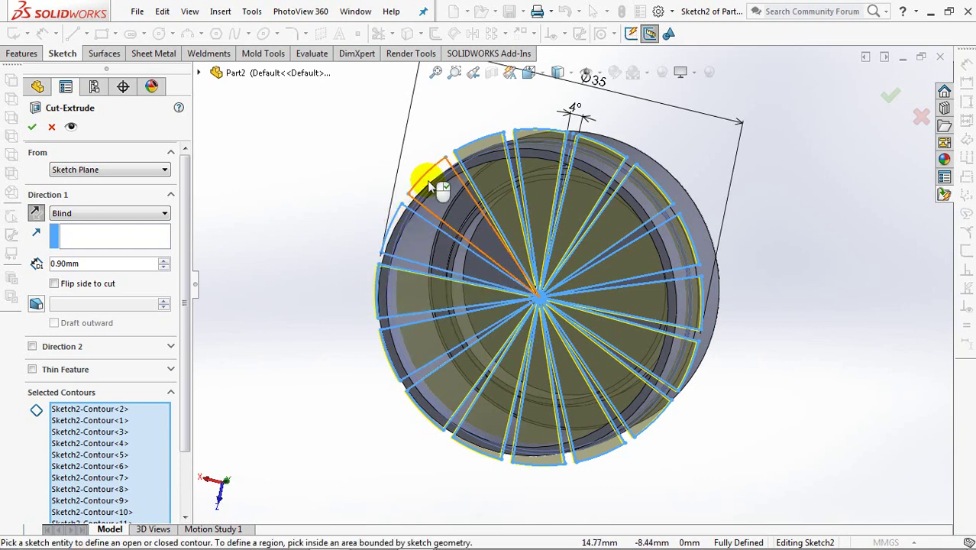
left_click(451, 223)
mouse_move(453, 218)
middle_mouse_down()
mouse_move(261, 265)
mouse_move(89, 190)
middle_mouse_up()
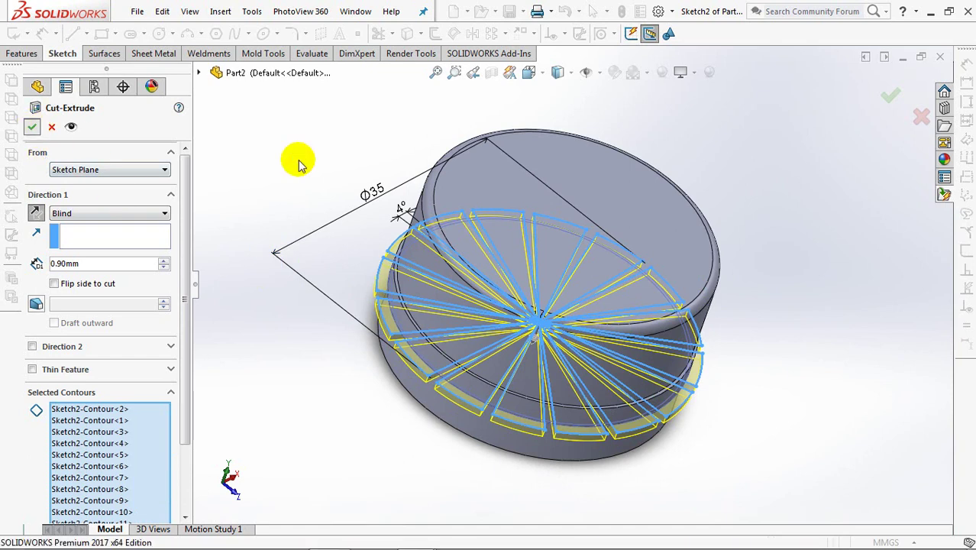
mouse_move(737, 440)
middle_mouse_down()
mouse_move(784, 322)
mouse_move(417, 170)
mouse_move(412, 152)
mouse_move(434, 249)
mouse_move(475, 309)
mouse_move(447, 337)
mouse_move(417, 305)
middle_mouse_up()
- Start a sketch on the cap's top face, viewed normal to it
left_click(15, 35)
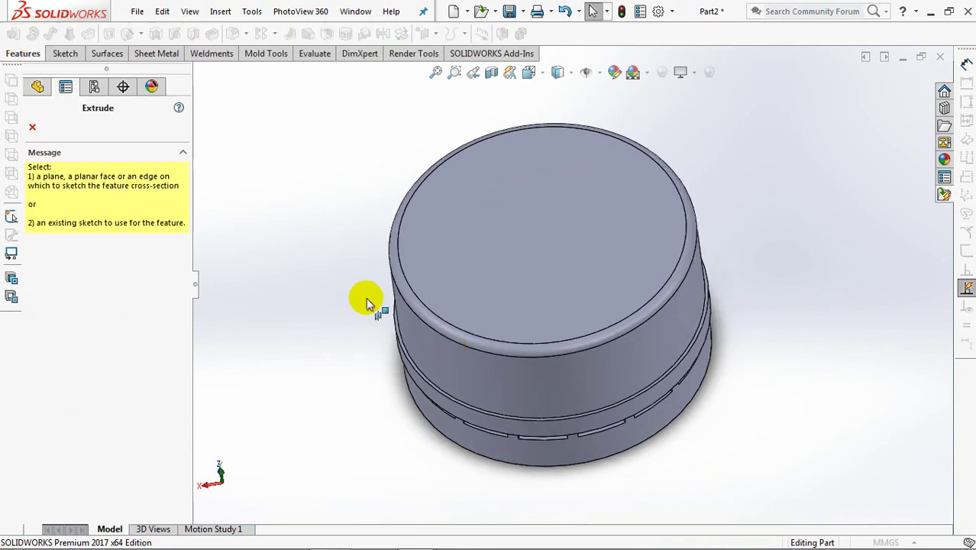
middle_click_drag(745, 457, 749, 413, "ctrl")
scroll(677, 402, "down", 3)
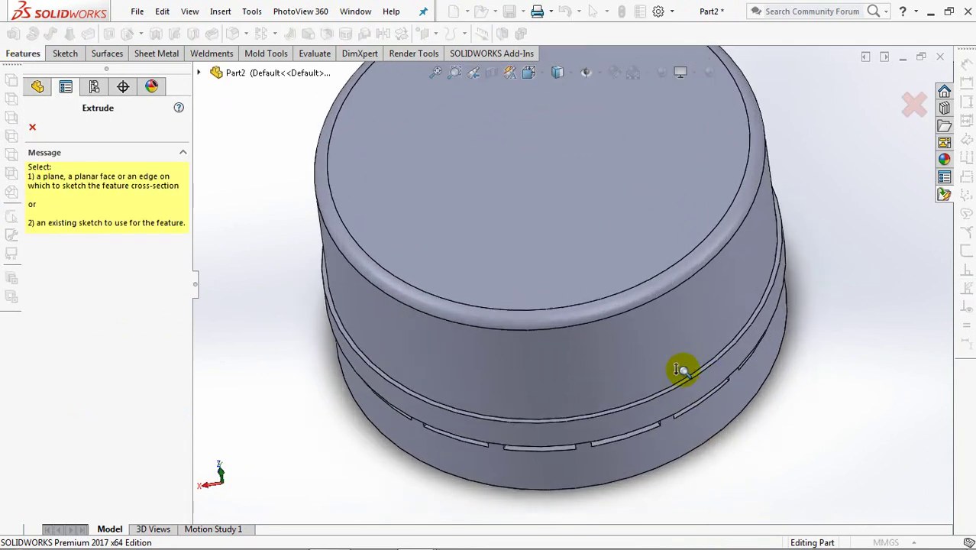
scroll(682, 371, "down", 3)
left_click(768, 419)
left_click(529, 72)
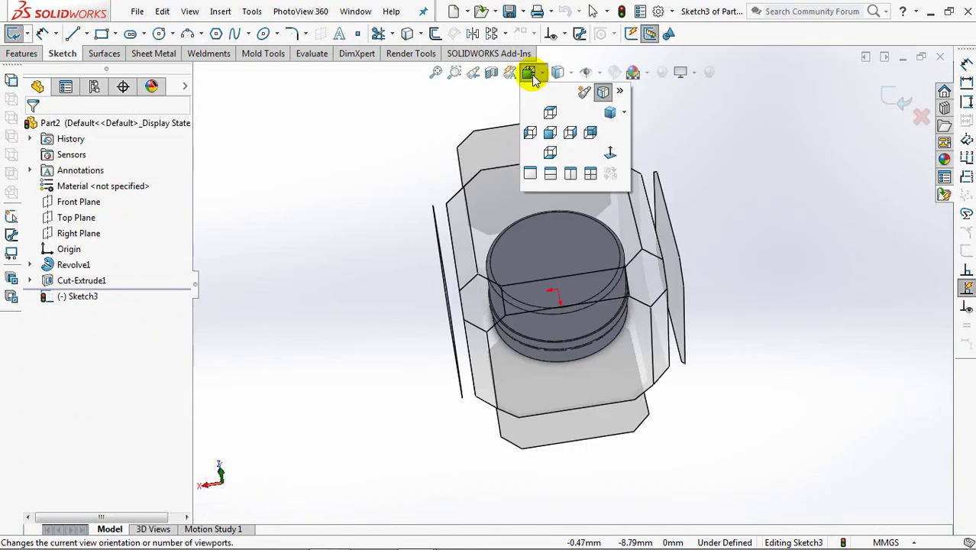
left_click(511, 204)
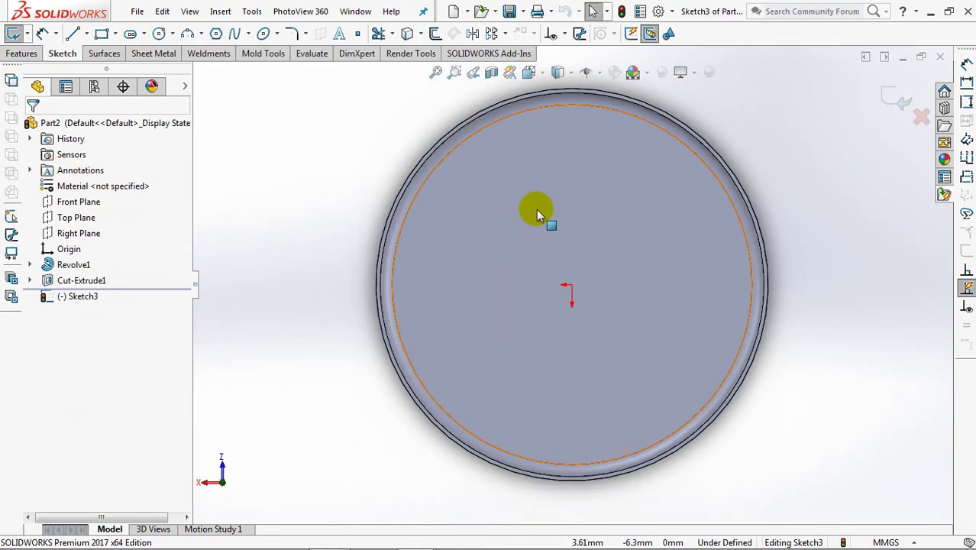
- Draw a centerline from the origin out to the cap's edge
left_click(87, 34)
left_click(160, 68)
left_click(573, 286)
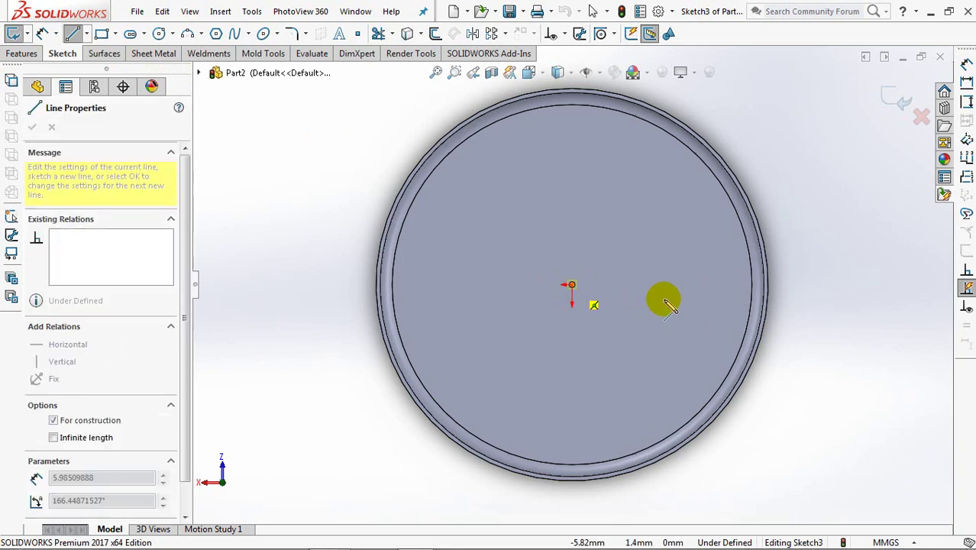
left_click(767, 285)
right_click(770, 286)
left_click(798, 293)
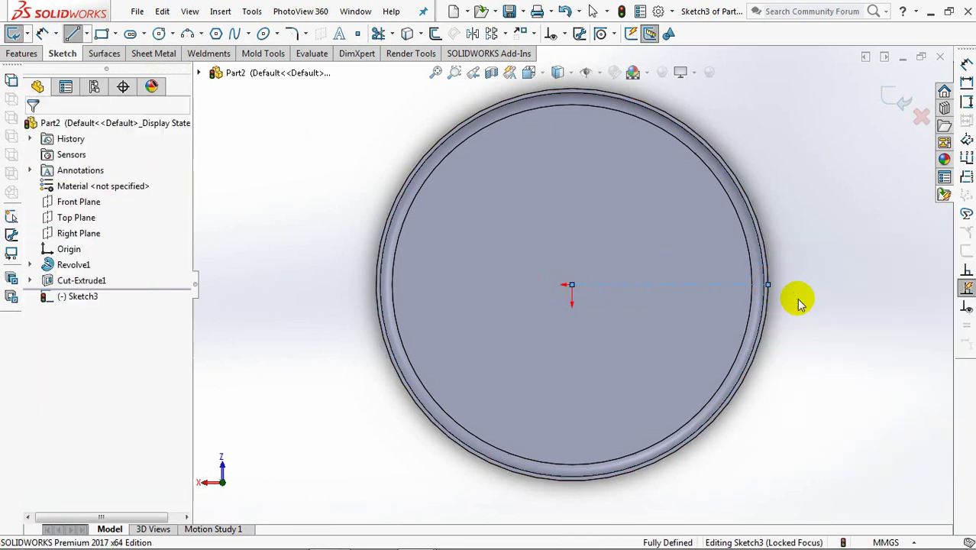
- Offset the centerline bi-directionally by 0.30 mm to form the lug's sides
left_click(434, 33)
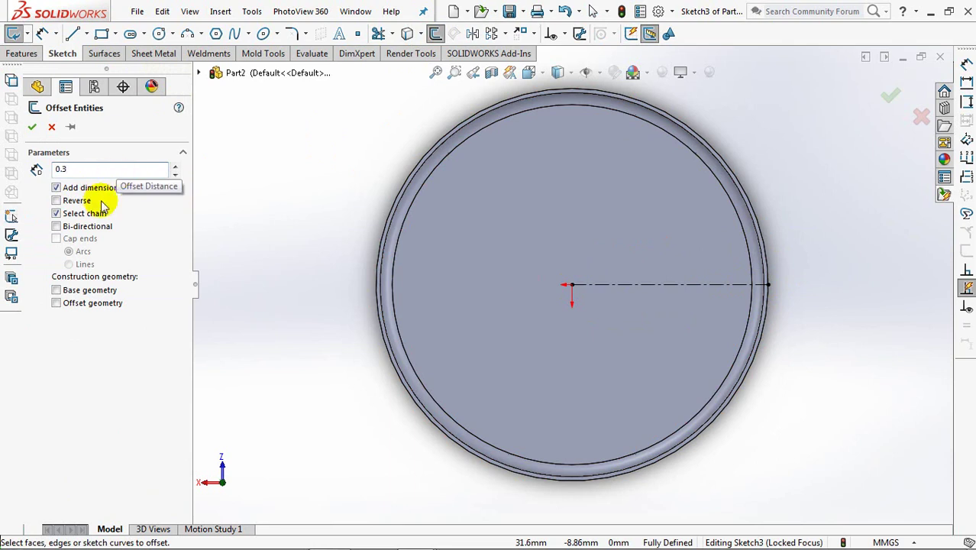
left_click(61, 228)
left_click(725, 284)
left_click(727, 290)
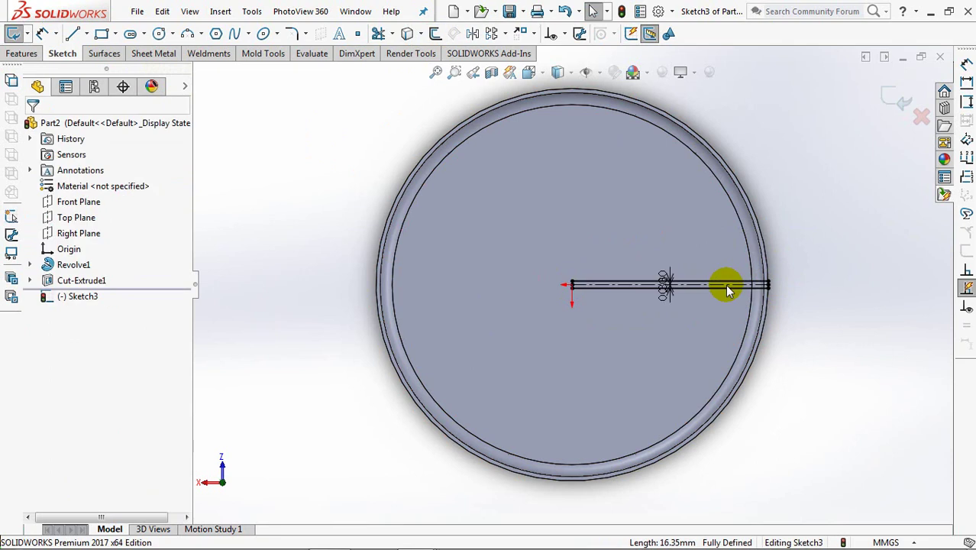
scroll(796, 305, "down", 3)
middle_click_drag(773, 247, 588, 262, "ctrl")
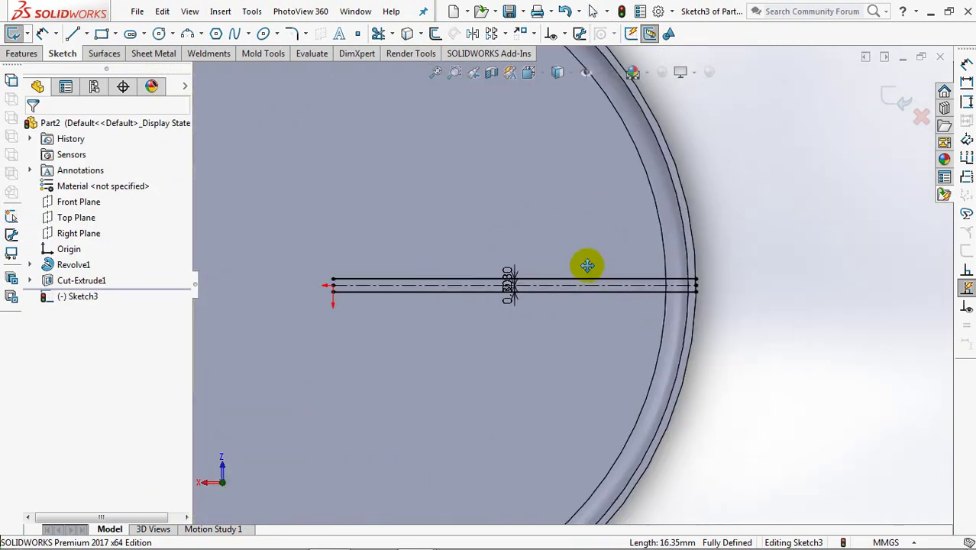
scroll(784, 288, "down", 2)
middle_click_drag(785, 288, 714, 296, "ctrl")
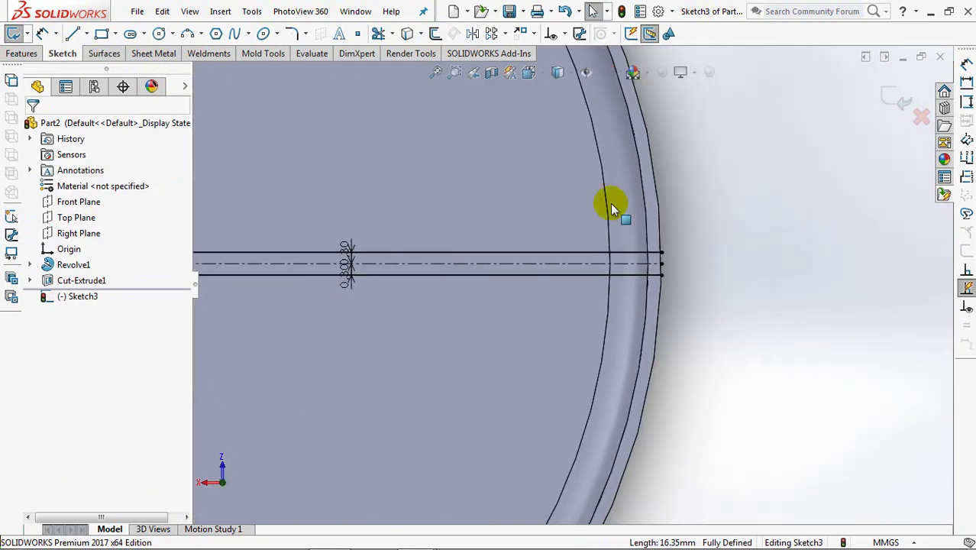
- Convert the rim edge into the sketch and offset it 0.15 mm
left_click(407, 34)
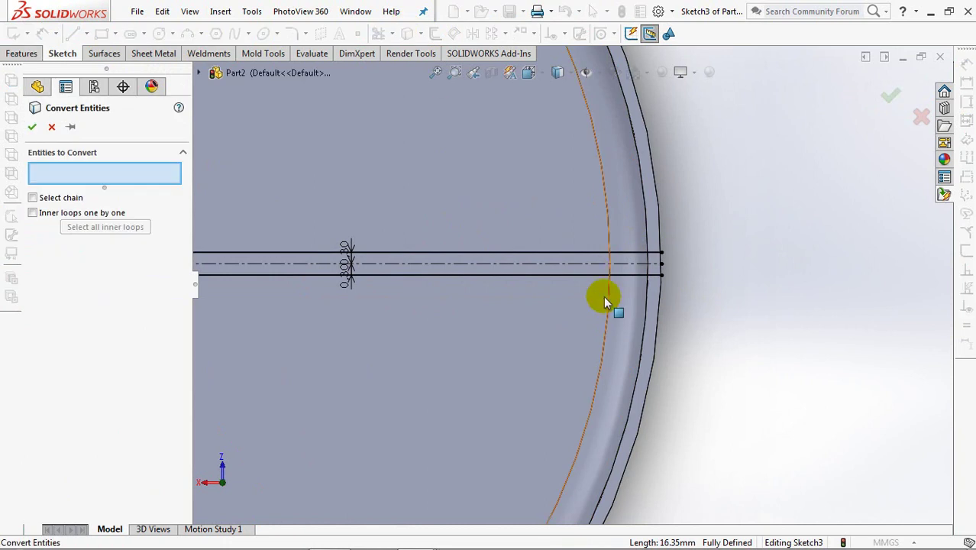
left_click(647, 302)
key("Return")
left_click(434, 34)
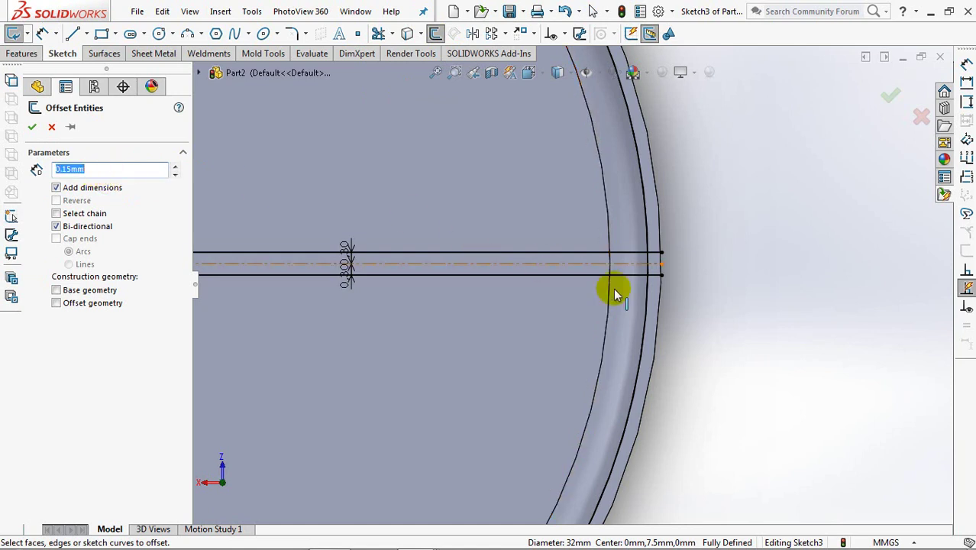
left_click(647, 300)
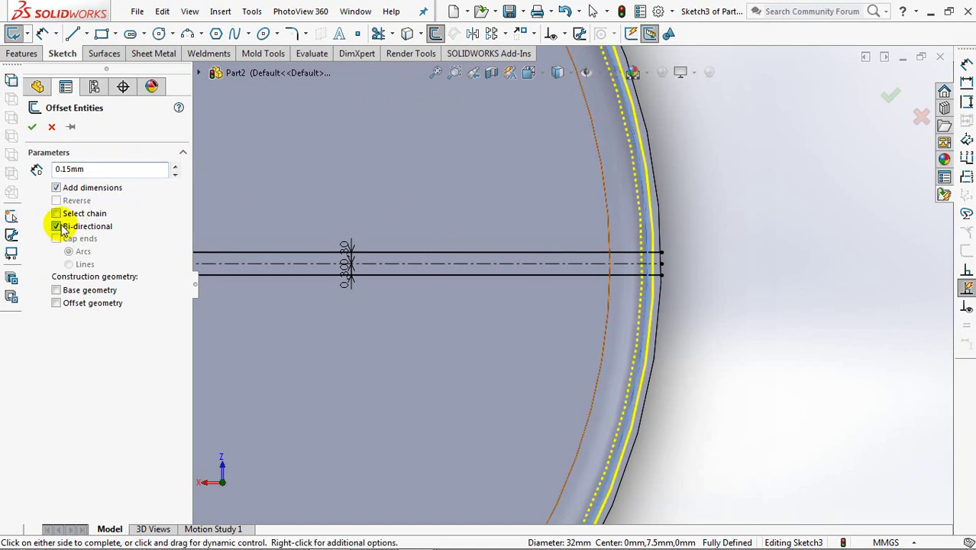
left_click(538, 258)
- Trim the offset lines and arcs into a tiny rectangle at the rim
scroll(677, 307, "down", 5)
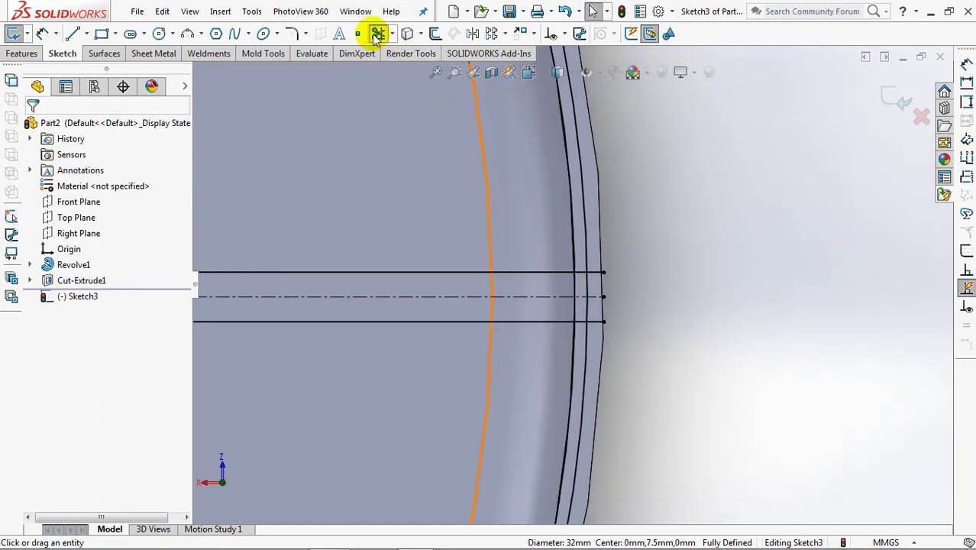
left_click(378, 33)
left_click(569, 272)
left_click(584, 338)
left_click(601, 320)
key("Escape")
mouse_move(832, 198)
middle_mouse_down("shift")
mouse_move(759, 355)
mouse_move(642, 227)
middle_mouse_up("shift")
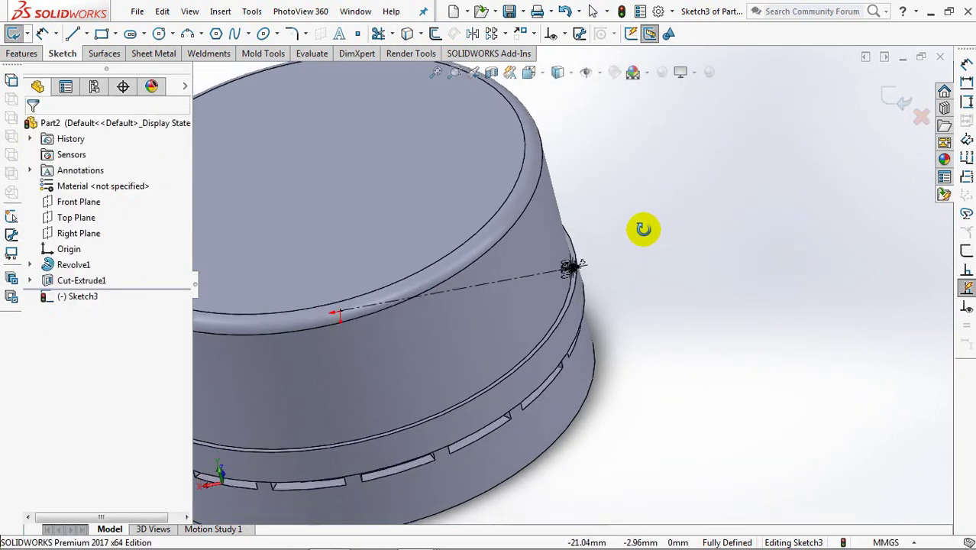
- Boss-extrude the lug sketch Blind 9.00 mm, merged with the cap
left_click(902, 106)
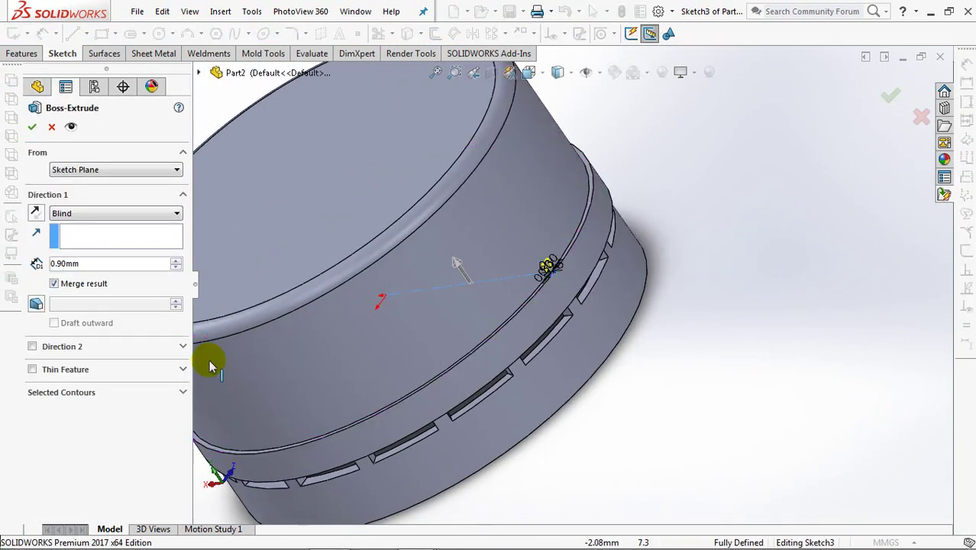
type("10")
key("Tab")
left_click(78, 264)
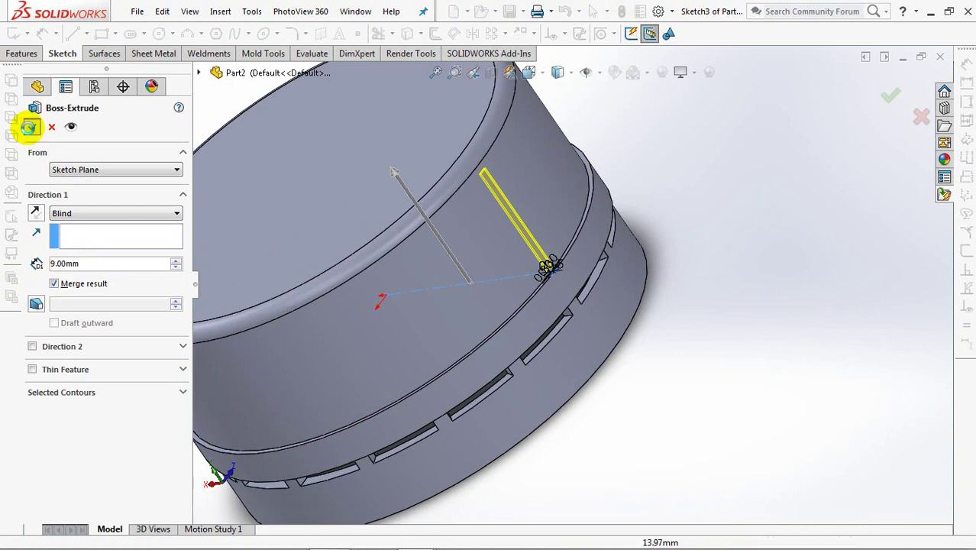
left_click(23, 52)
left_click(308, 33)
middle_click_drag(577, 334, 562, 260)
- Draft both rib side faces 0.50° using the ring face as neutral plane
scroll(550, 245, "down", 5)
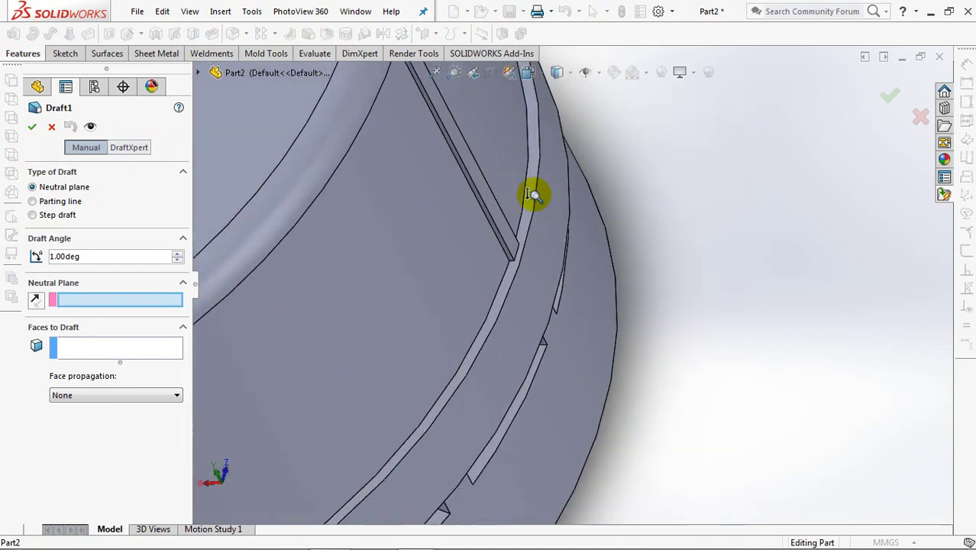
left_click(471, 260)
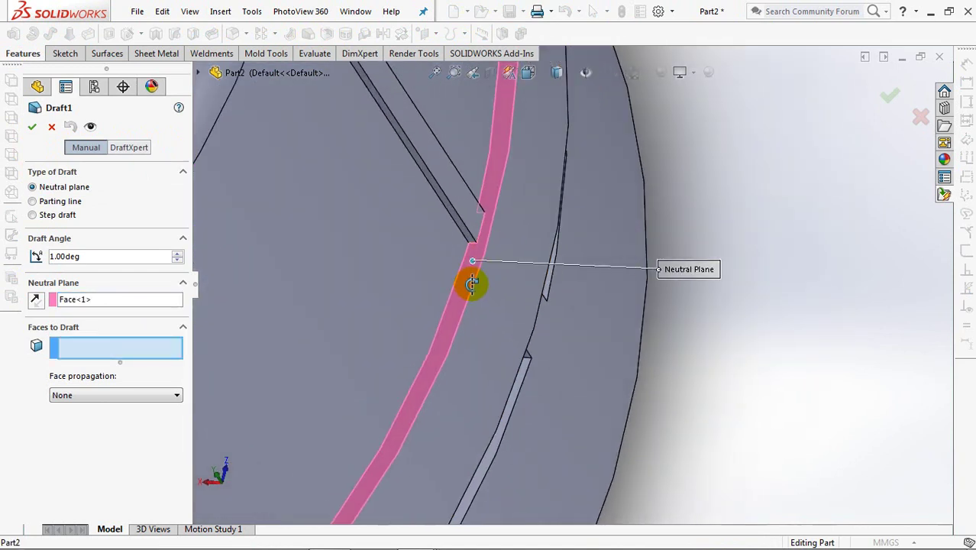
type("0.5")
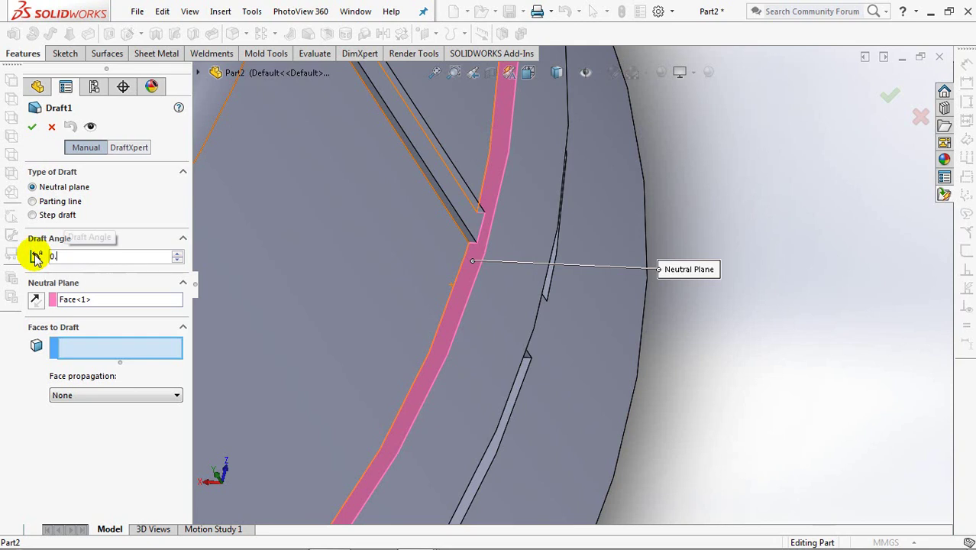
key("Return")
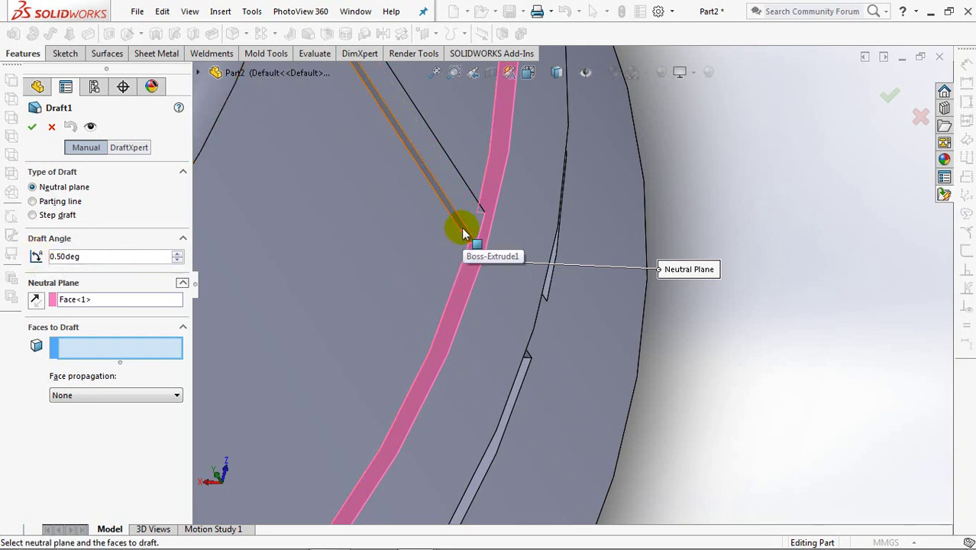
left_click(465, 223)
middle_click_drag(464, 217, 464, 312)
left_click(456, 202)
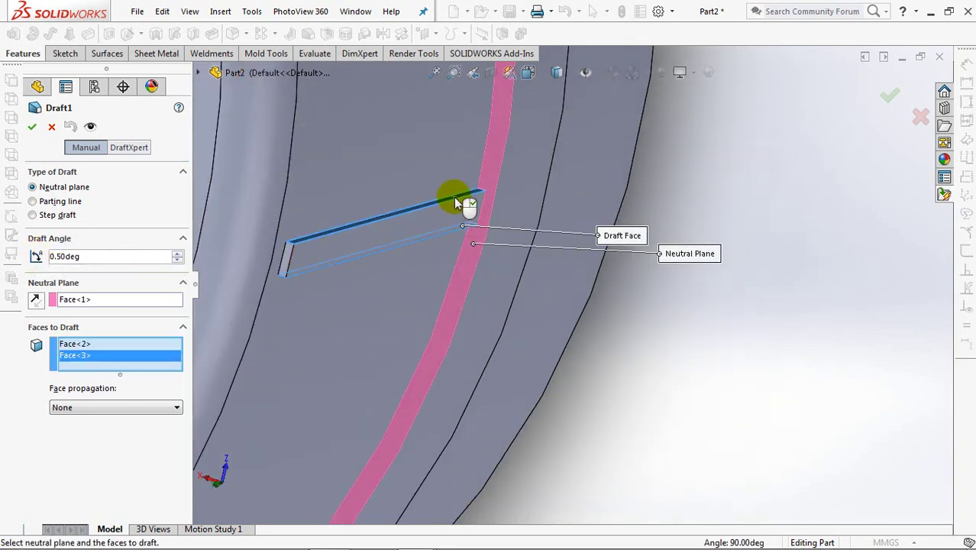
right_click(454, 197)
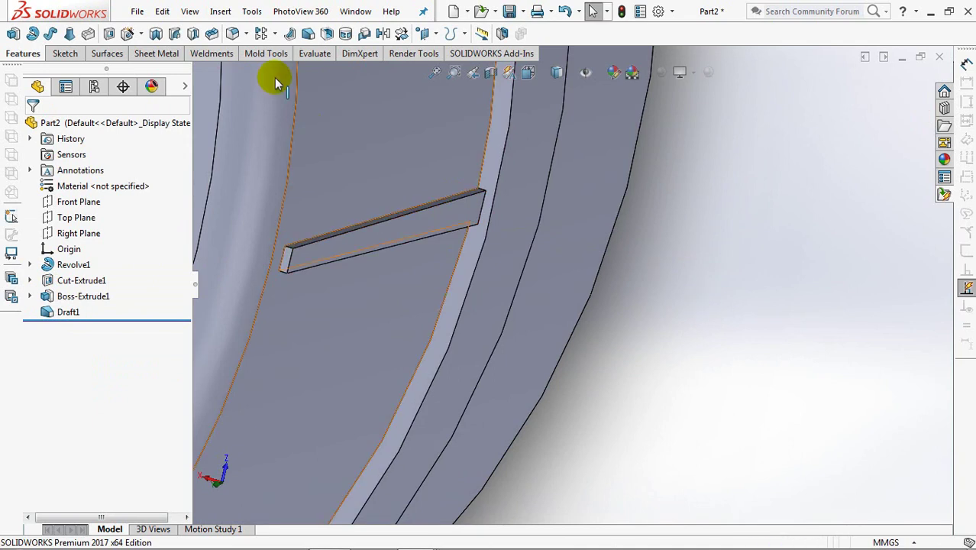
- Fillet two side edges and two end-face edges of the rib at 0.20 mm radius
left_click(233, 34)
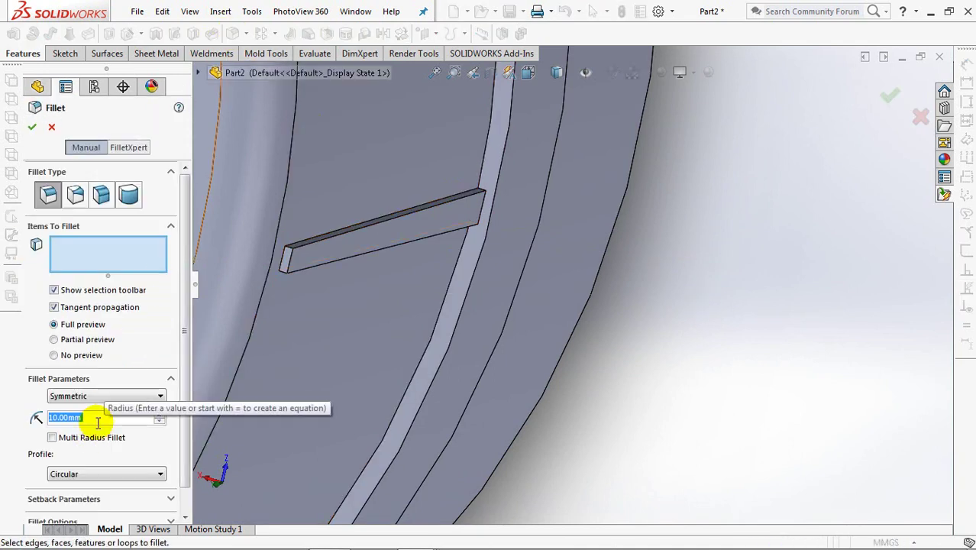
type("0")
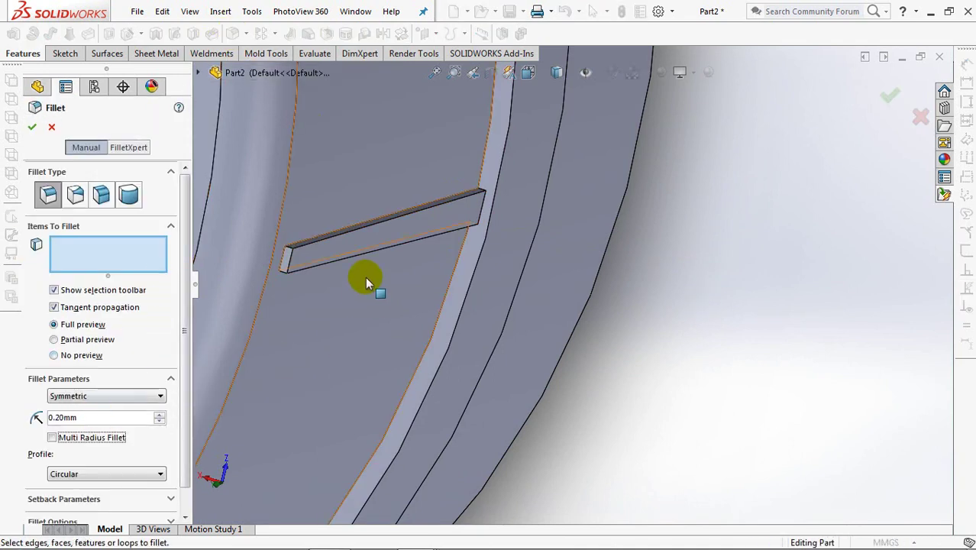
left_click(352, 231)
mouse_move(353, 232)
middle_mouse_down()
mouse_move(319, 224)
mouse_move(310, 262)
mouse_move(289, 186)
mouse_move(283, 218)
mouse_move(293, 239)
mouse_move(370, 277)
middle_mouse_up()
left_click(304, 267)
scroll(338, 261, "down", 3)
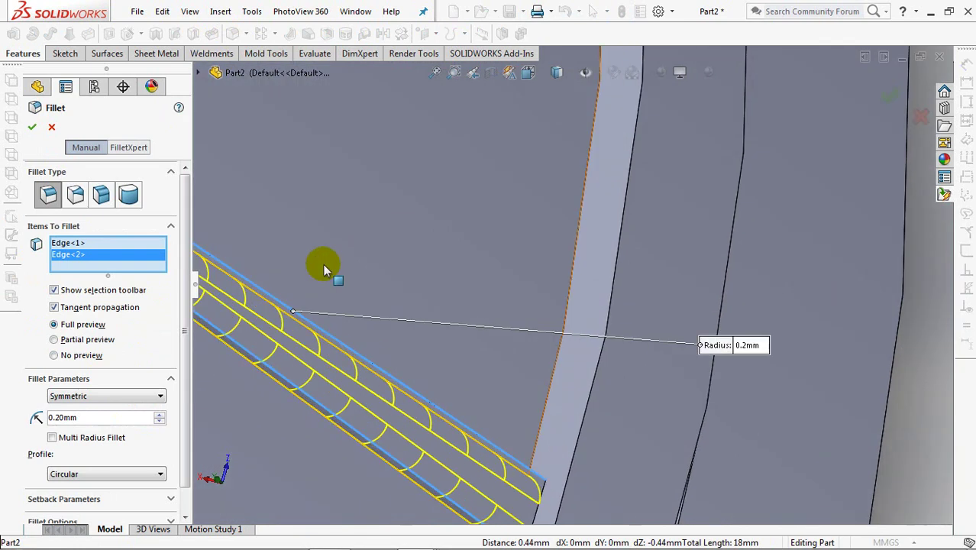
scroll(550, 275, "down", 3)
left_click(456, 243)
left_click(448, 233)
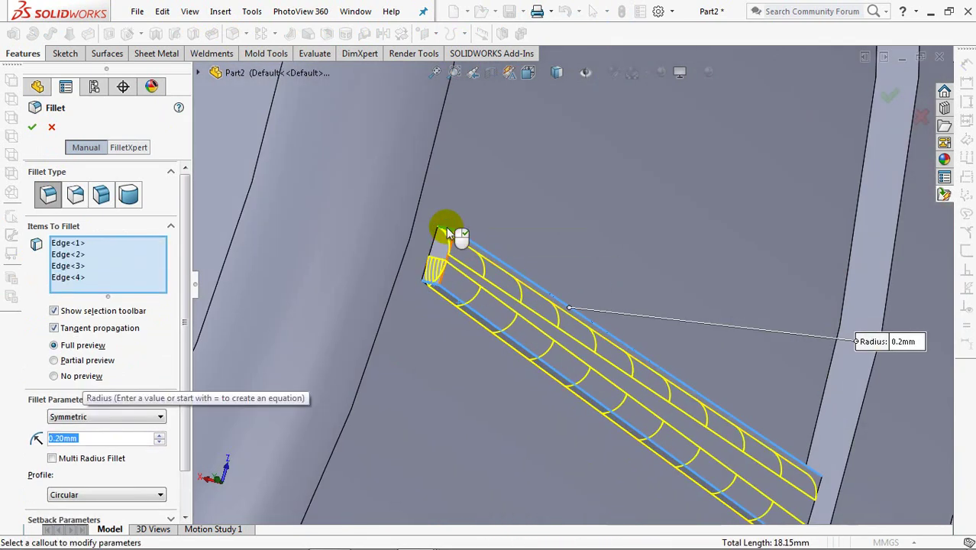
left_click(32, 128)
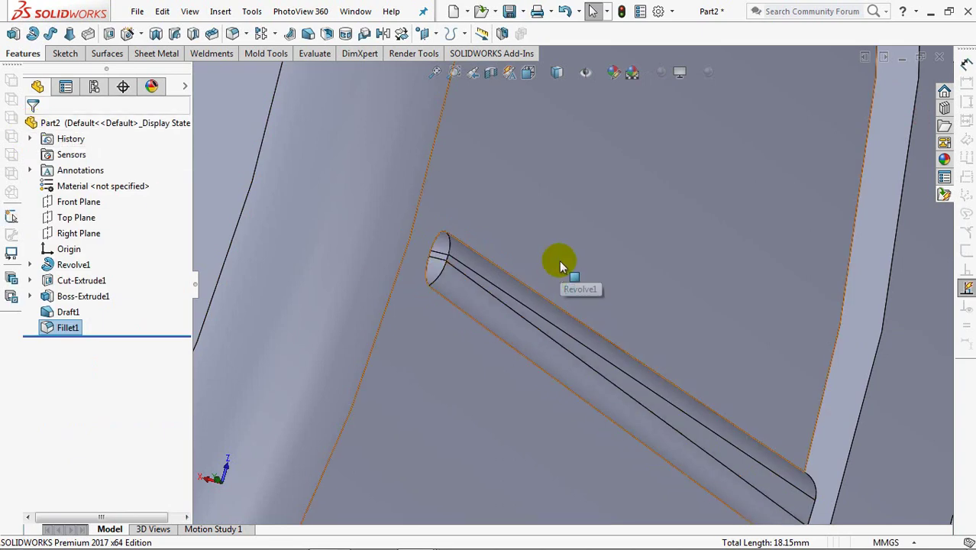
- Add Fillet2, a 0.20 mm fillet on the slanted rib's end edge
scroll(562, 265, "up", 2)
scroll(561, 265, "up", 3)
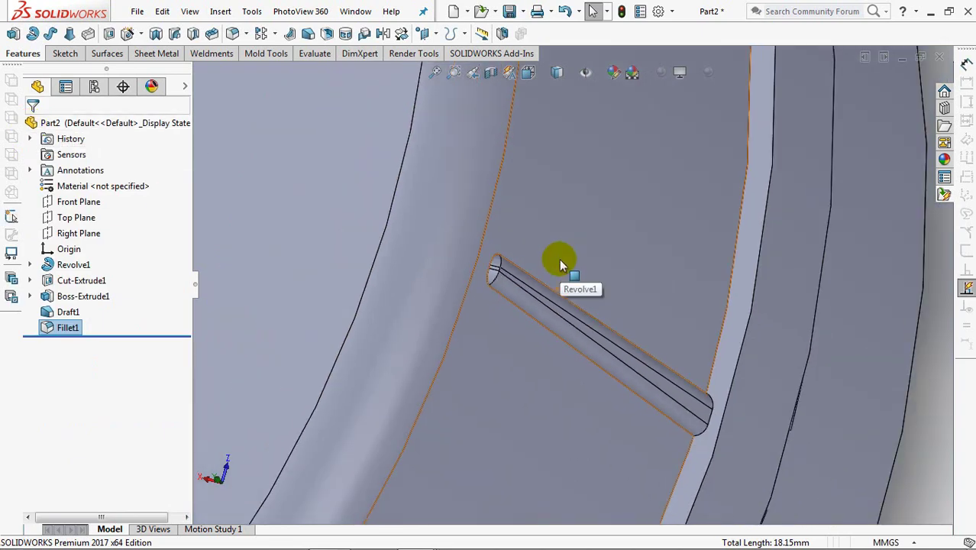
scroll(561, 265, "up", 2)
left_click(232, 35)
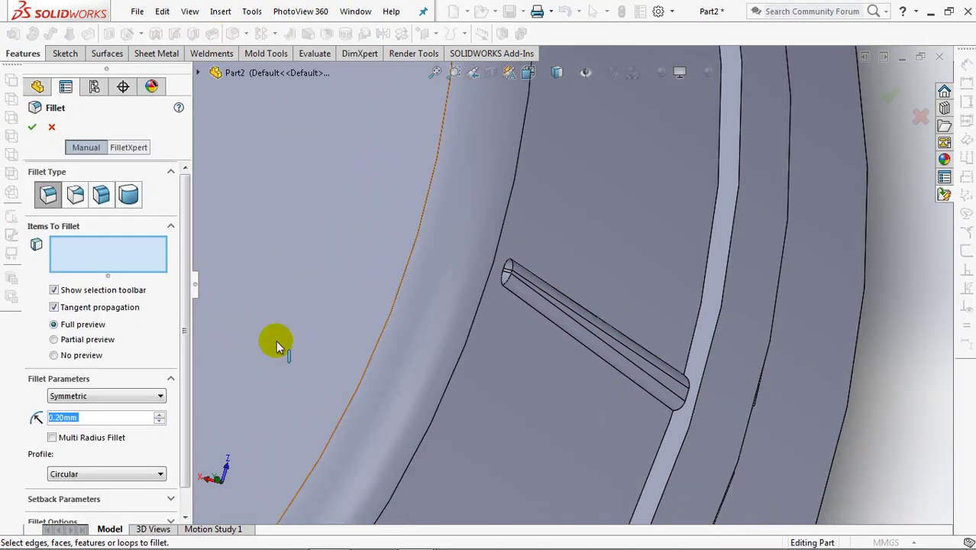
scroll(535, 268, "down", 2)
scroll(523, 252, "up", 2)
scroll(489, 237, "down", 5)
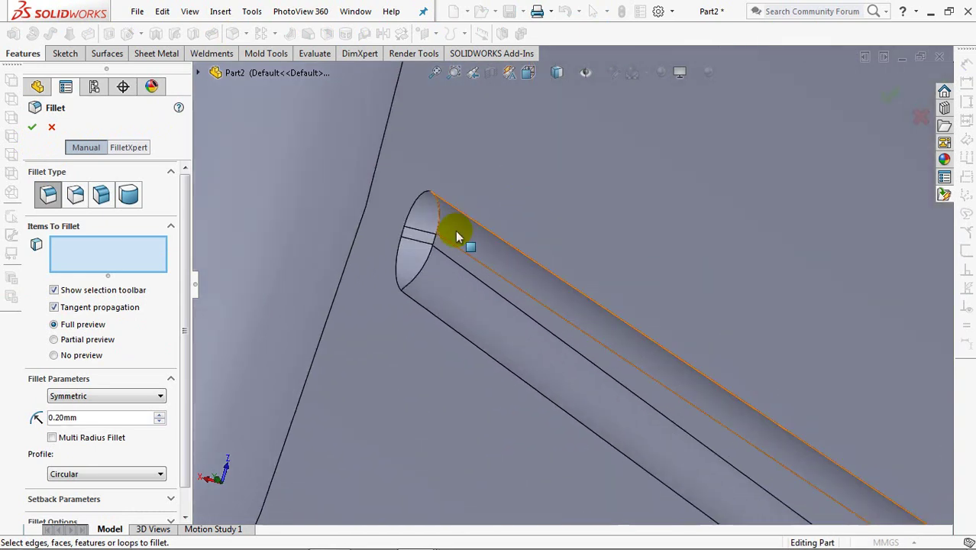
left_click(422, 265)
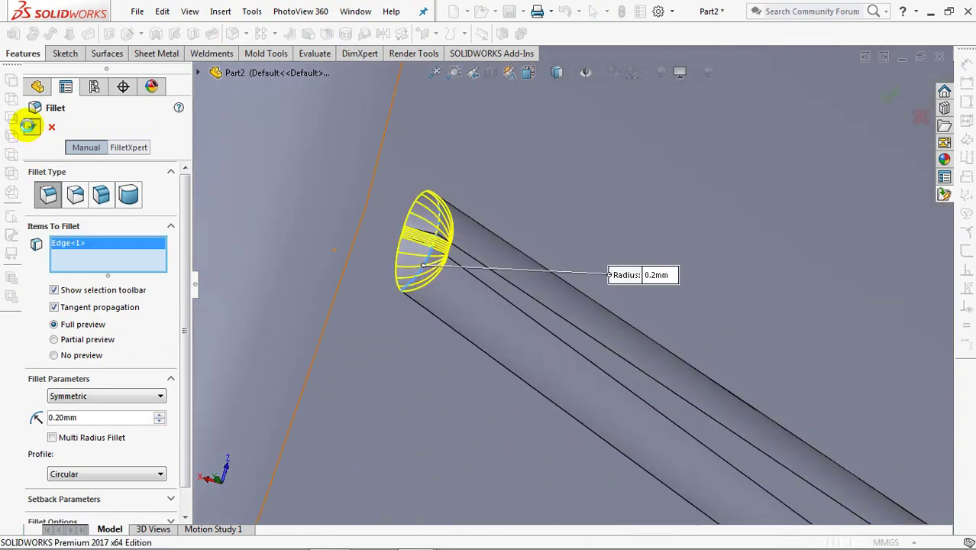
left_click(28, 127)
scroll(386, 275, "down", 5)
scroll(402, 375, "down", 3)
scroll(409, 367, "up", 2)
mouse_move(417, 335)
middle_mouse_down()
mouse_move(573, 305)
mouse_move(567, 259)
middle_mouse_up()
left_click(275, 34)
- Start a circular pattern about the cap's outer wall of Boss-Extrude1, Draft1, Fillet1 and Fillet2
left_click(380, 70)
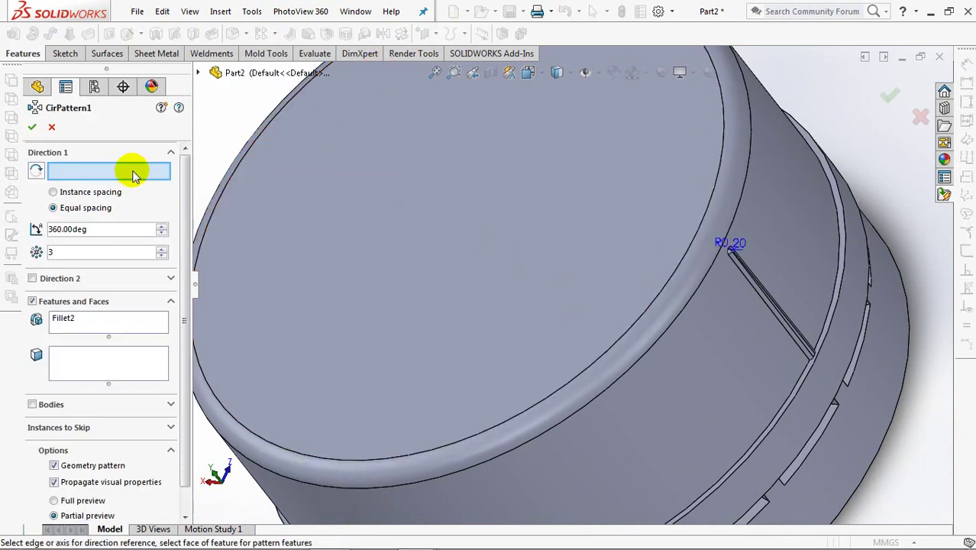
left_click(838, 454)
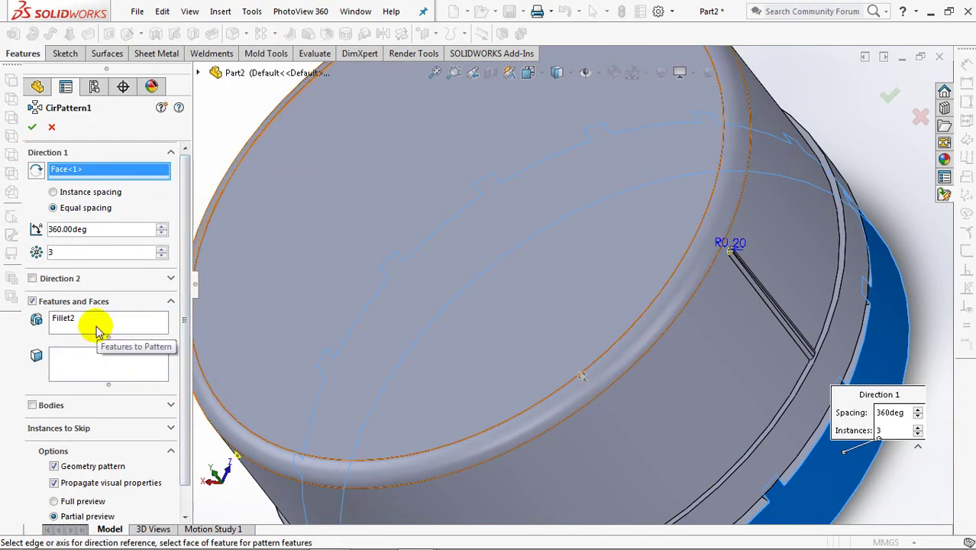
left_click(199, 73)
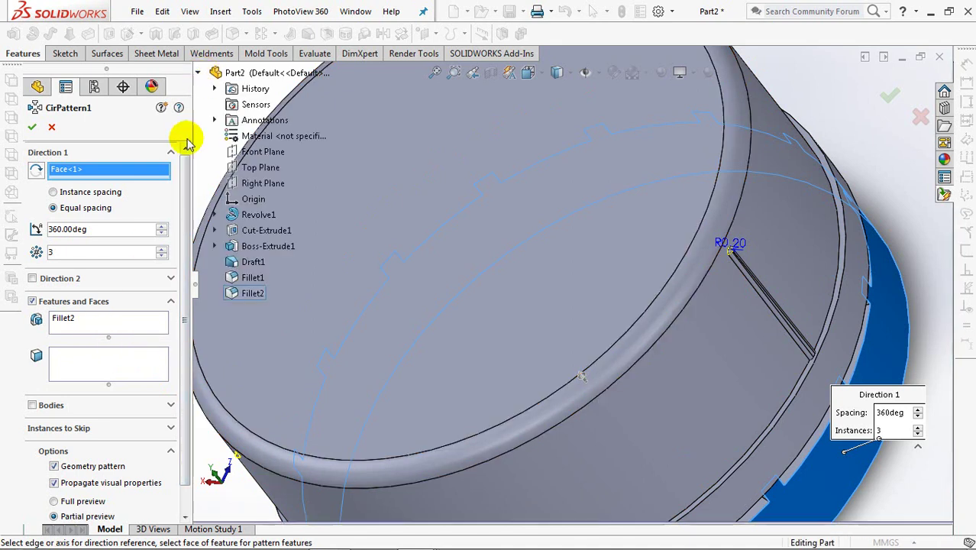
left_click(109, 322)
left_click(138, 333)
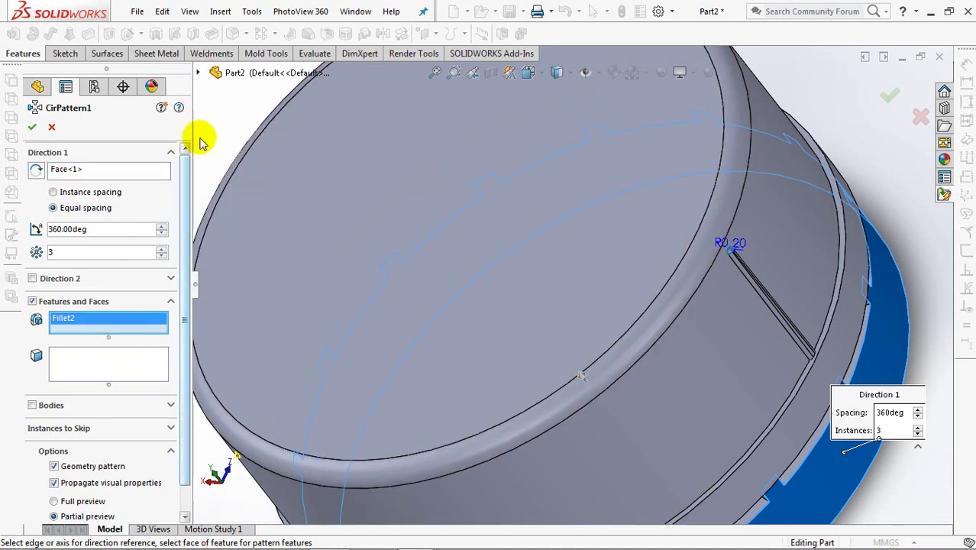
left_click(198, 73)
left_click(246, 252)
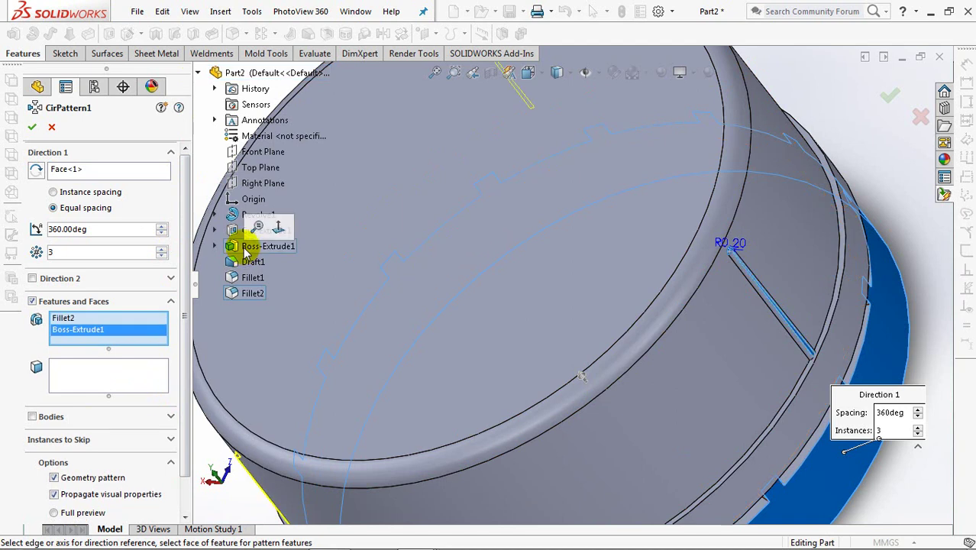
left_click(242, 262)
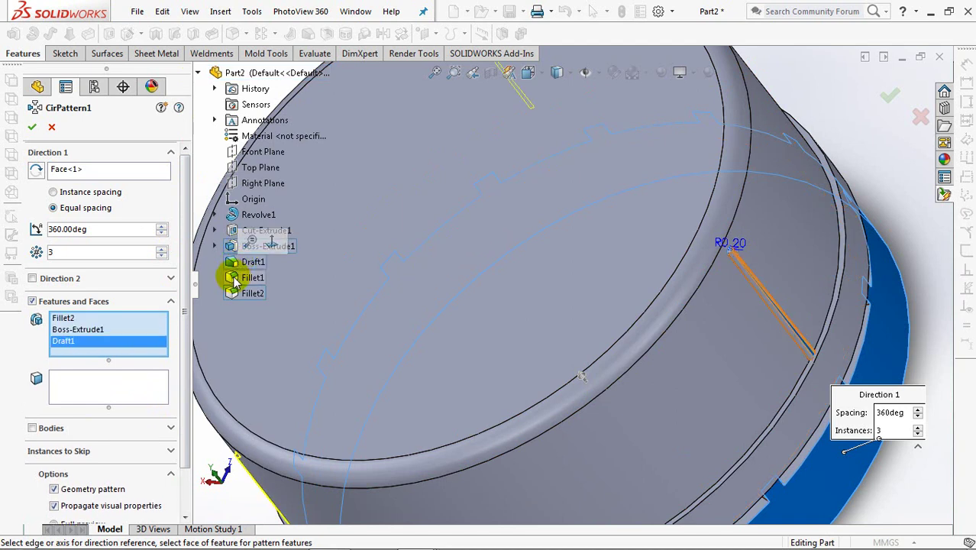
left_click(234, 279)
- Set the pattern to 120 instances over 360° and confirm CirPattern1
left_click_drag(71, 252, 33, 252)
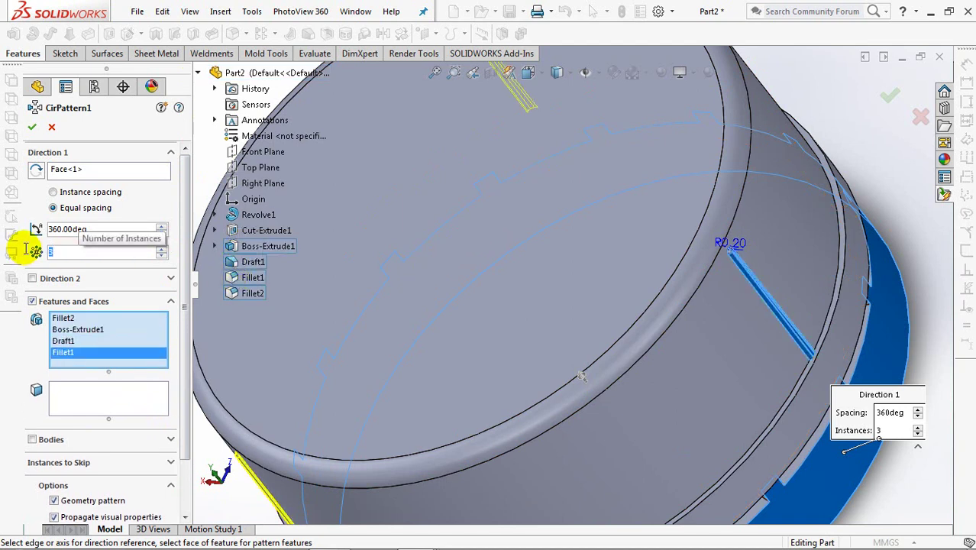
type("120")
key("Tab")
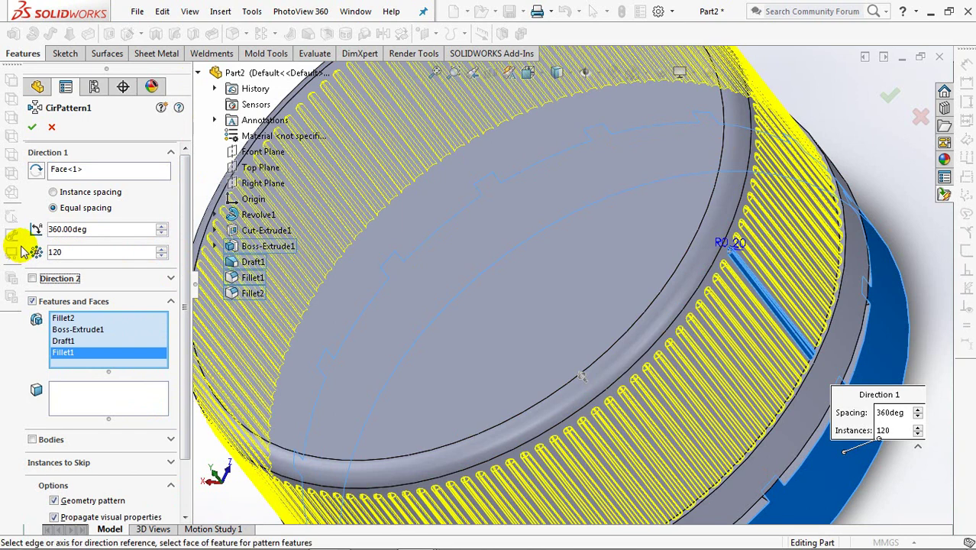
middle_click_drag(348, 269, 353, 197)
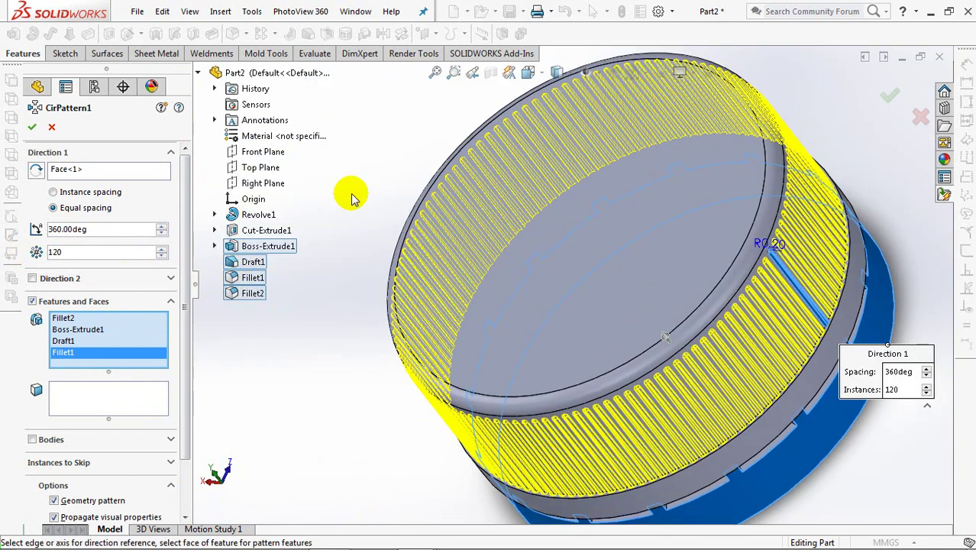
left_click(31, 127)
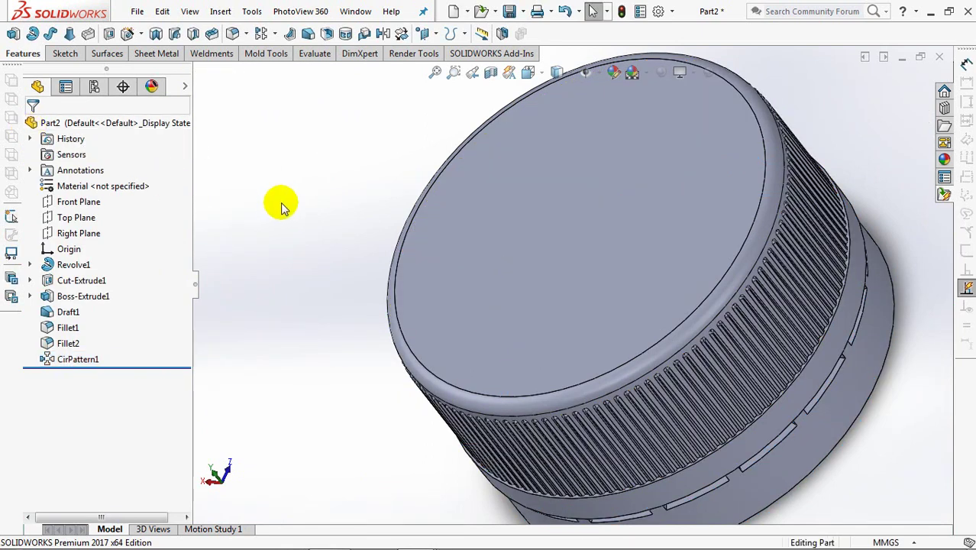
- Create Plane1 offset 3 mm from the cap's rim face, flipped into the cap
middle_click_drag(283, 207, 262, 204)
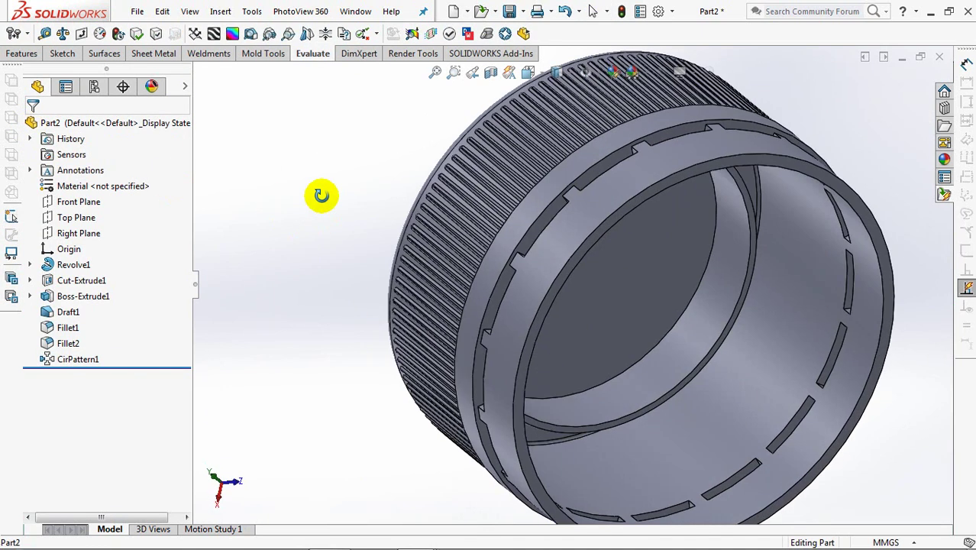
left_click(21, 54)
left_click(436, 34)
left_click(498, 55)
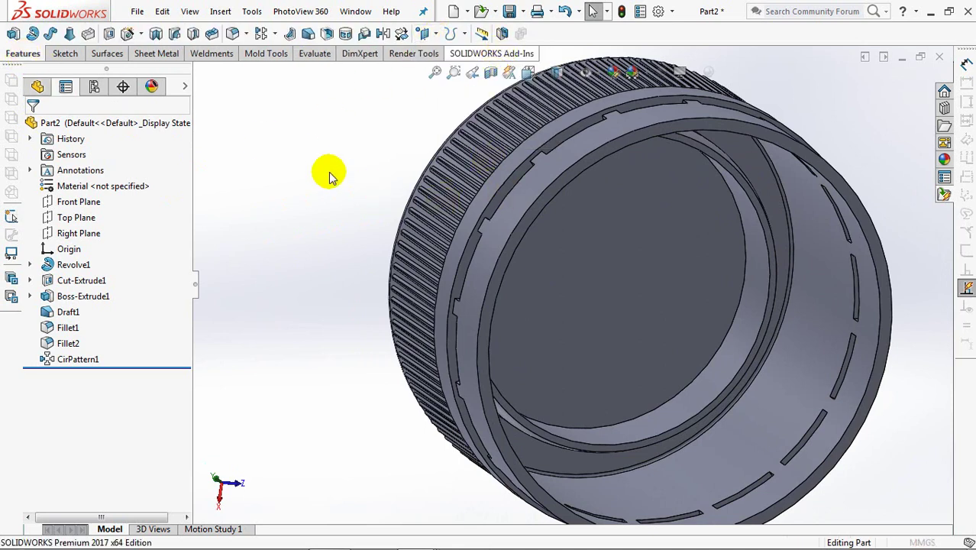
left_click(495, 209)
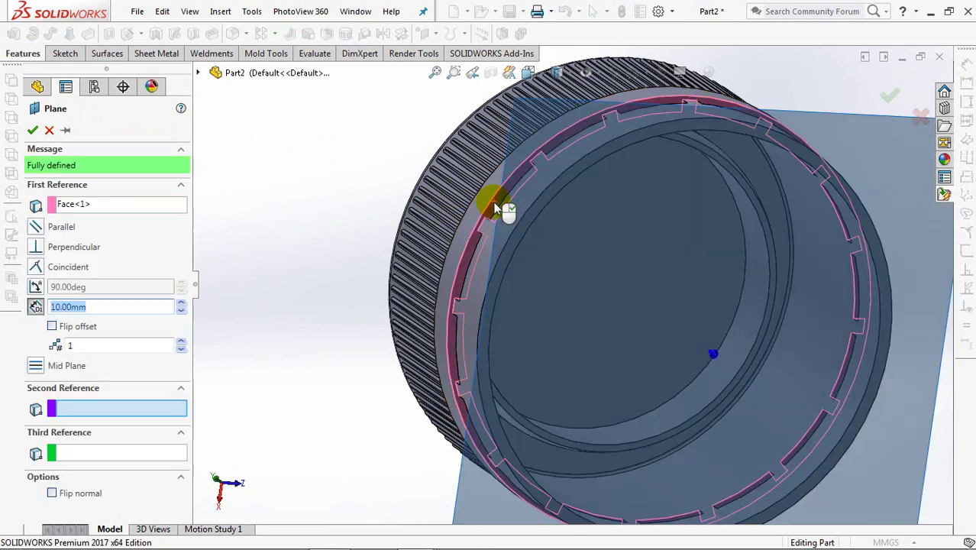
key("Return")
left_click(52, 327)
middle_click_drag(337, 324, 311, 285)
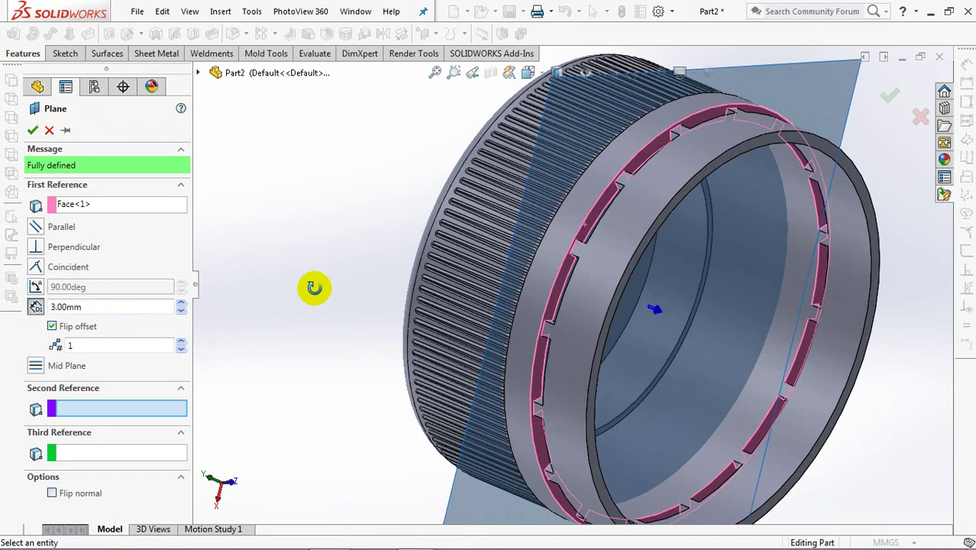
left_click(31, 132)
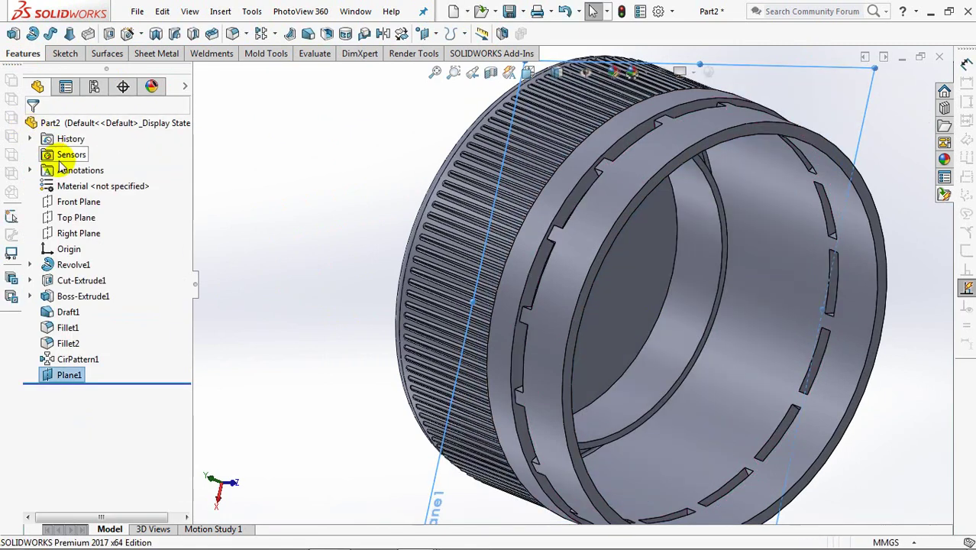
- Start a helix on Plane1 from the converted 30.2 mm rim circle
left_click(462, 35)
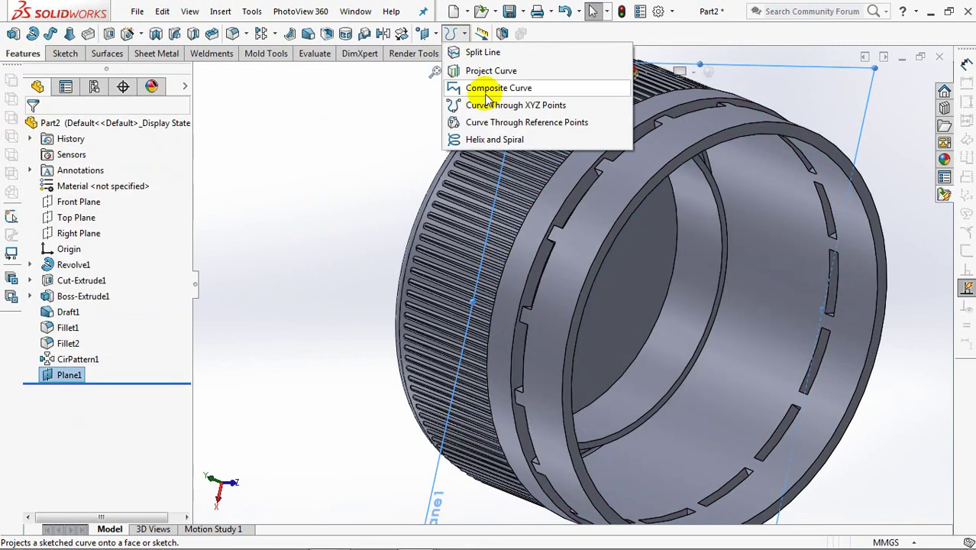
left_click(490, 140)
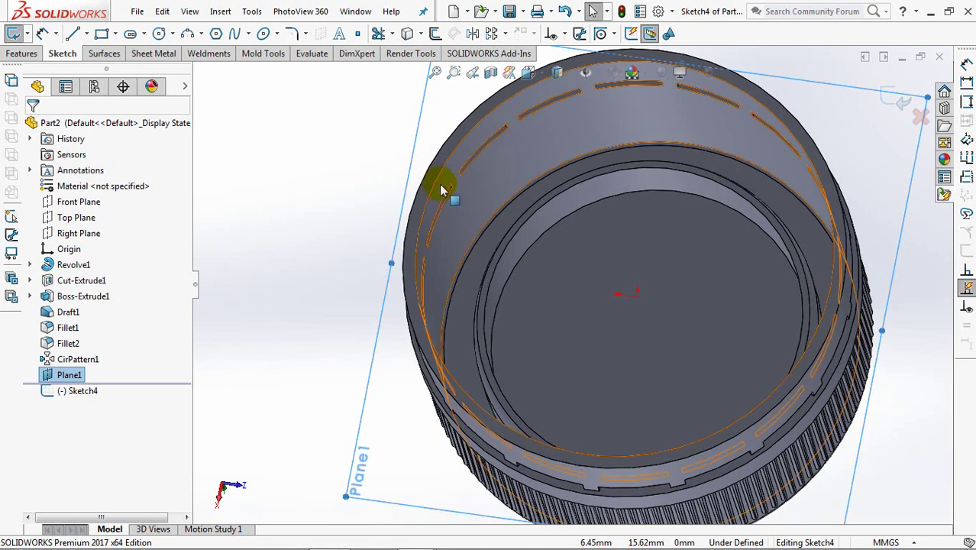
left_click(436, 186)
left_click(407, 34)
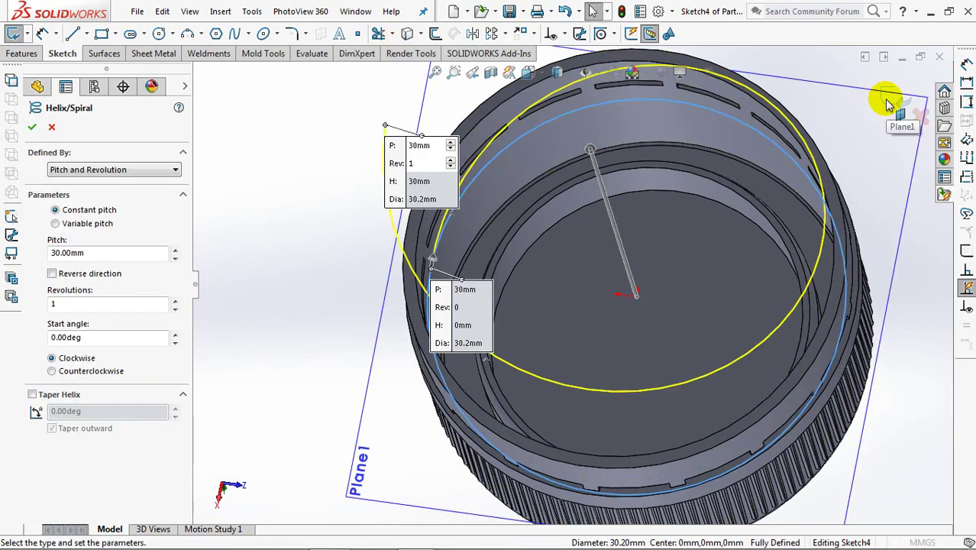
middle_click_drag(435, 388, 419, 297)
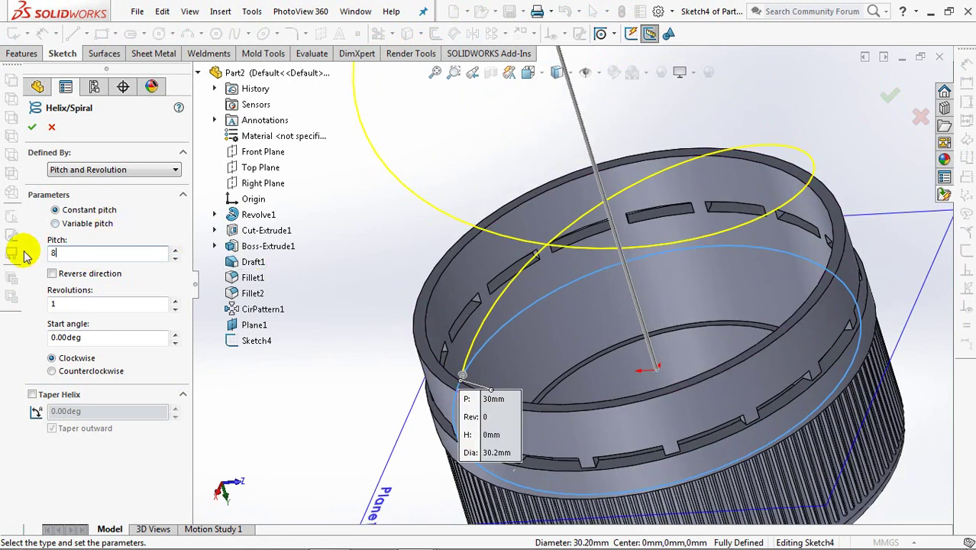
- Give the helix 8 mm pitch, reversed downward, 0.5 revolutions and an adjusted start angle
key("Tab")
left_click(52, 274)
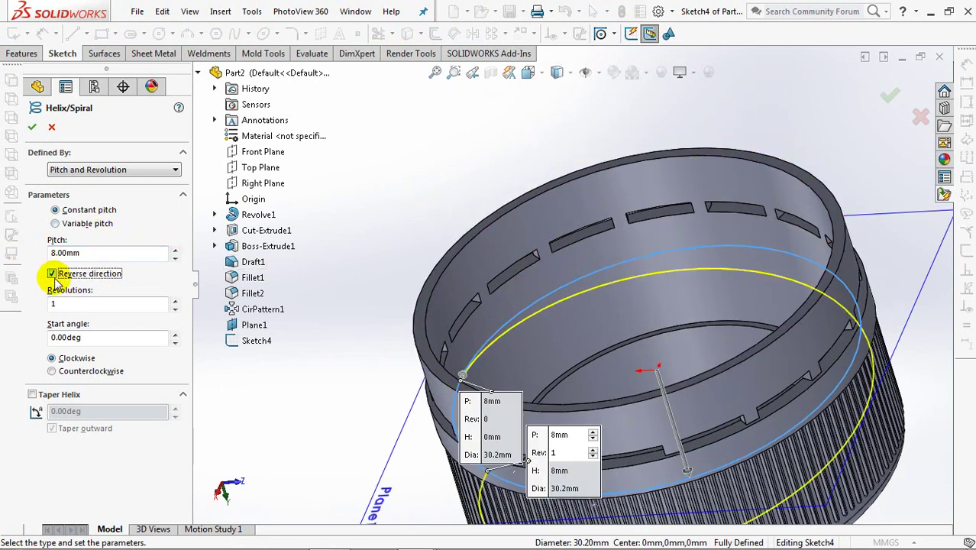
key("Tab")
type("0.5")
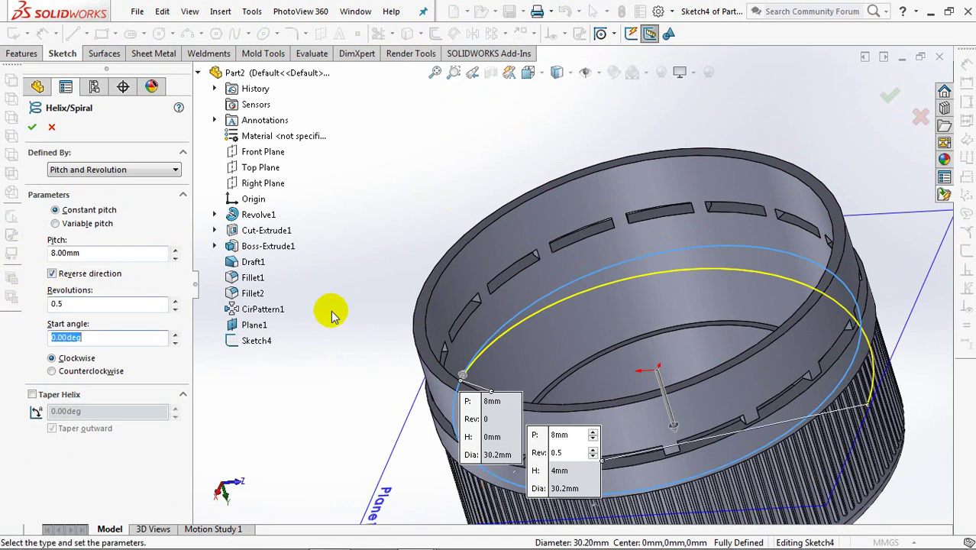
middle_click_drag(425, 210, 426, 222)
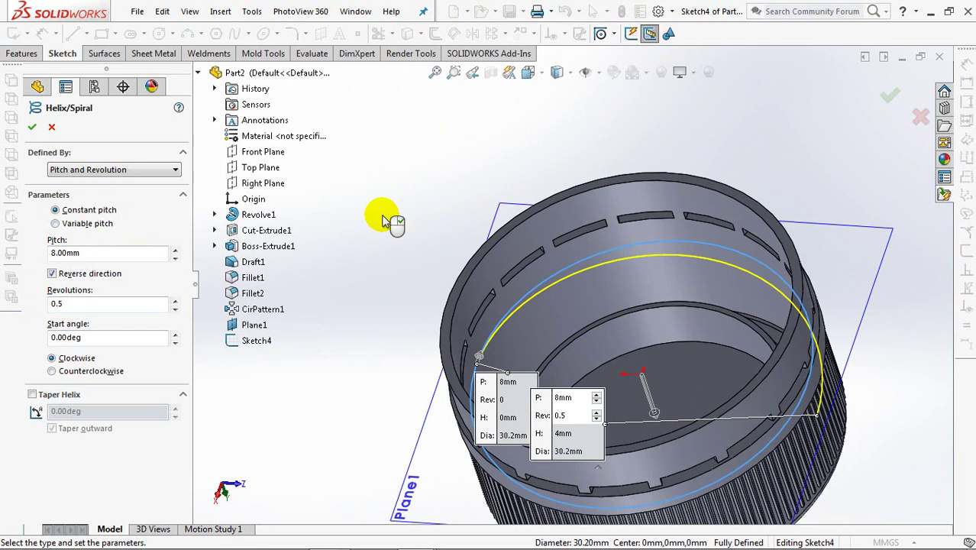
left_click(384, 220)
left_click(213, 215)
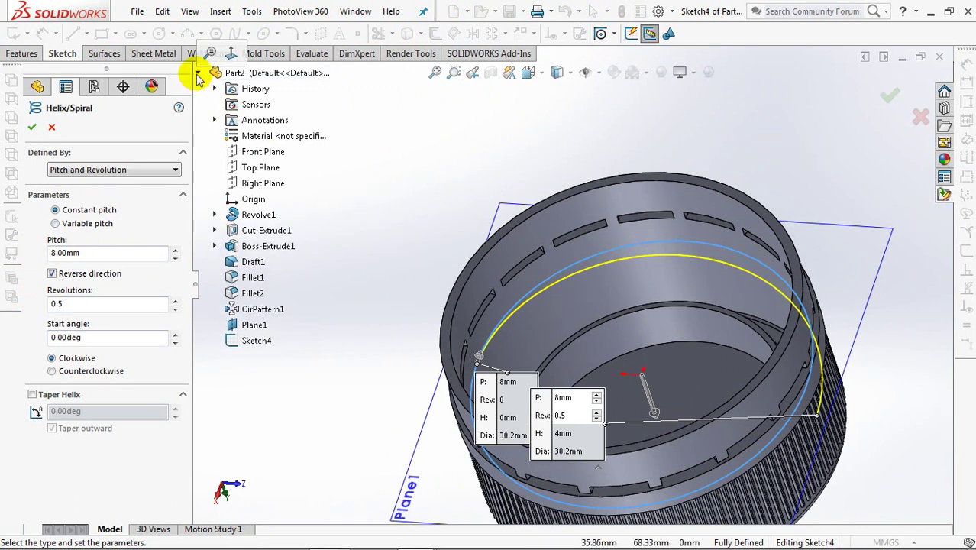
left_click(199, 74)
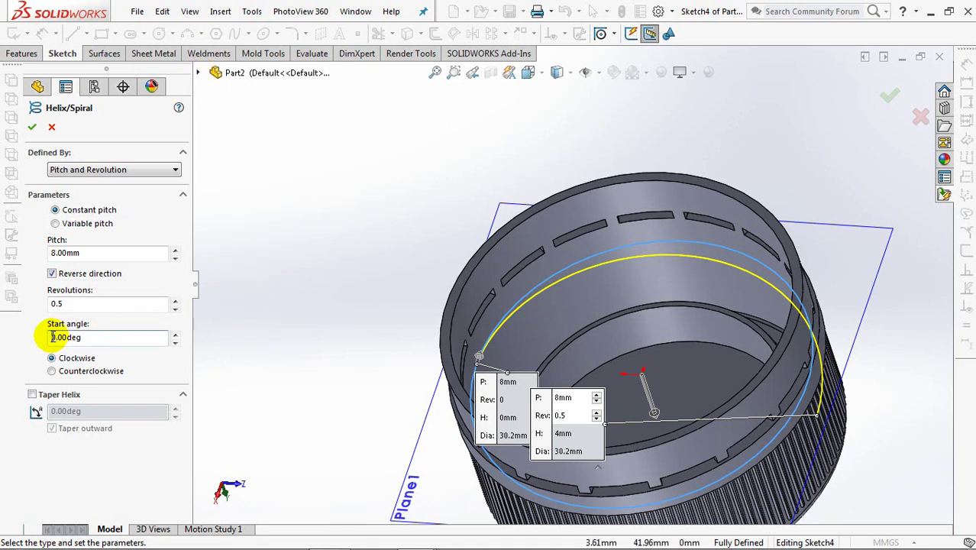
key("Delete")
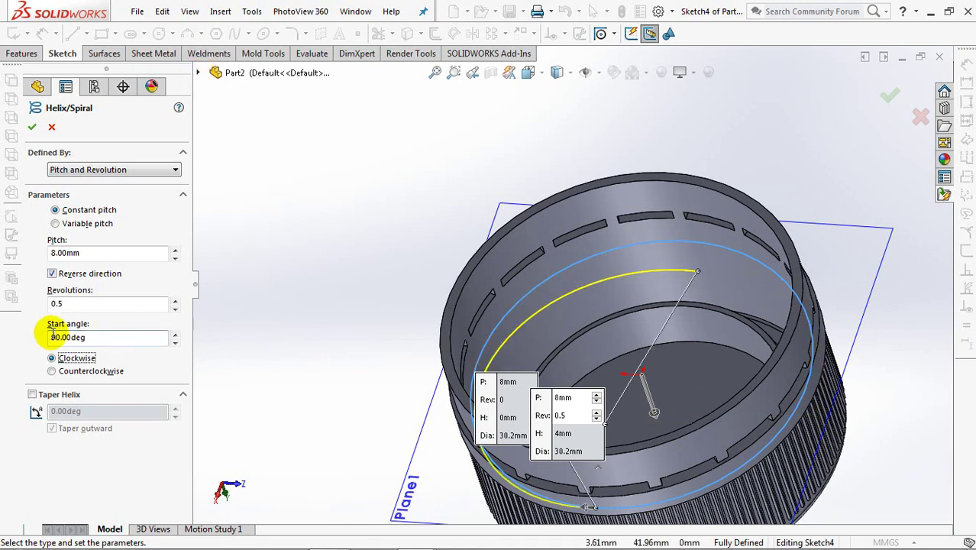
left_click(31, 128)
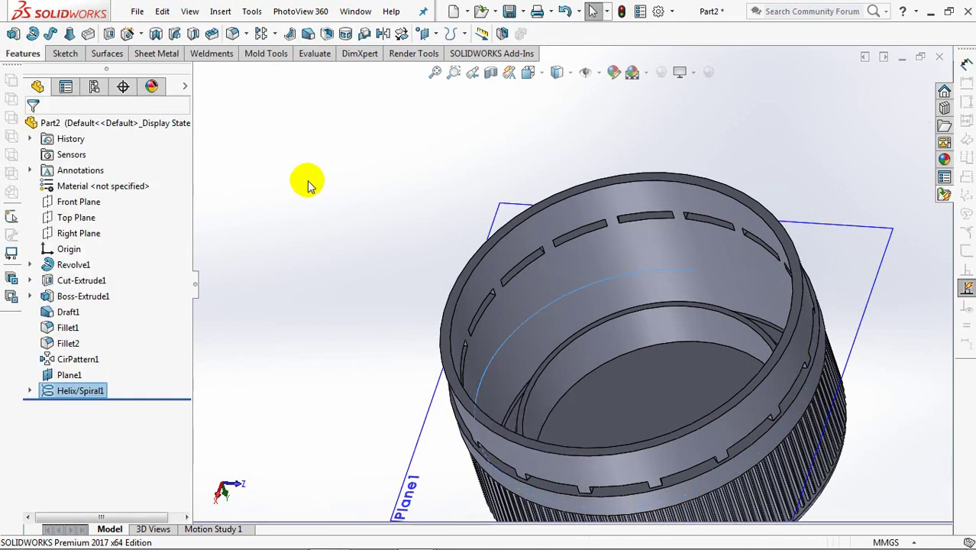
- Start a sketch on the Front Plane with the cap body hidden and profile Sketch1 shown
middle_click_drag(370, 240, 353, 246)
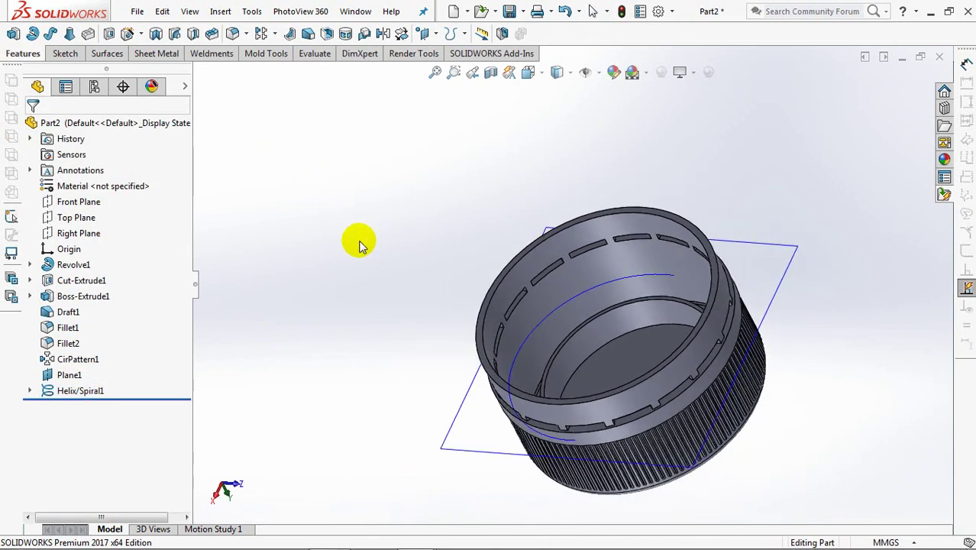
left_click(452, 428)
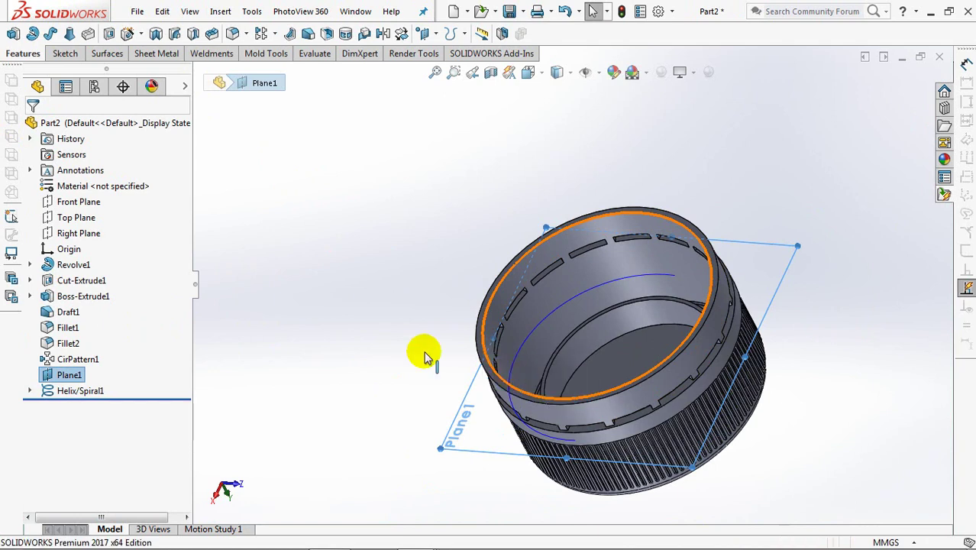
left_click(321, 279)
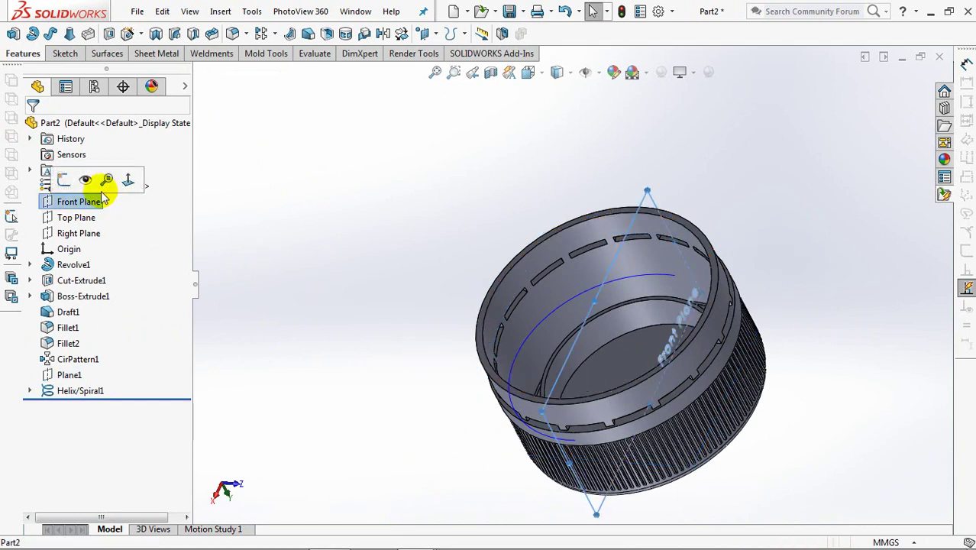
left_click(127, 180)
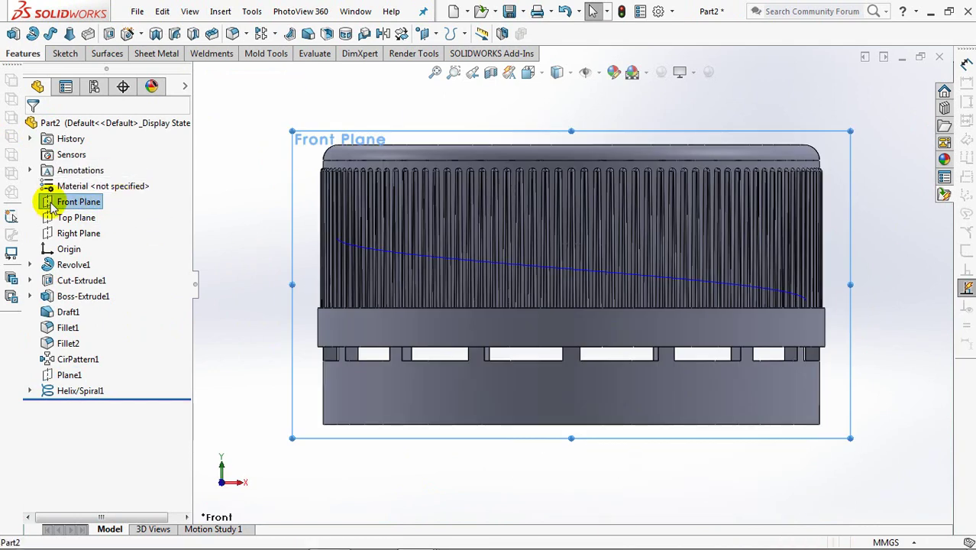
left_click(58, 183)
left_click(76, 264)
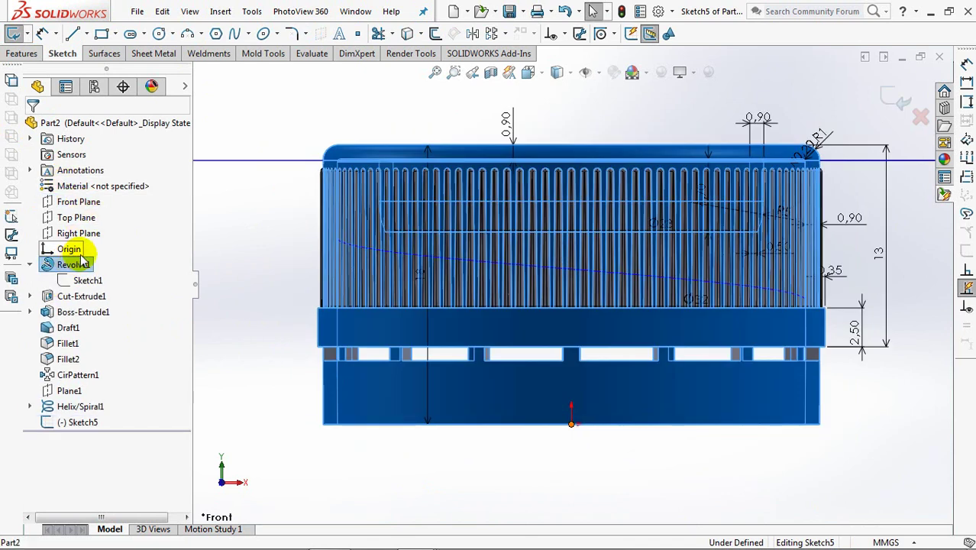
left_click(144, 245)
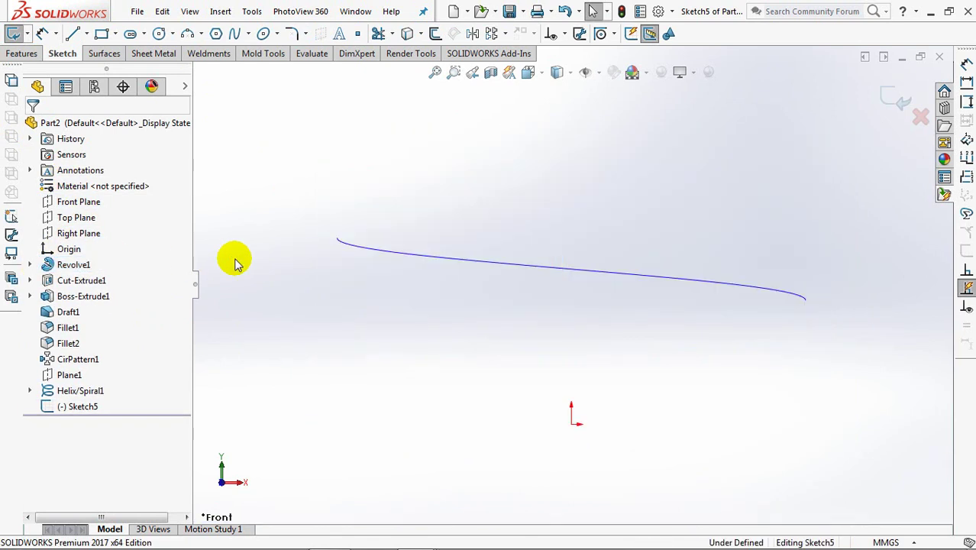
left_click(30, 264)
left_click(72, 282)
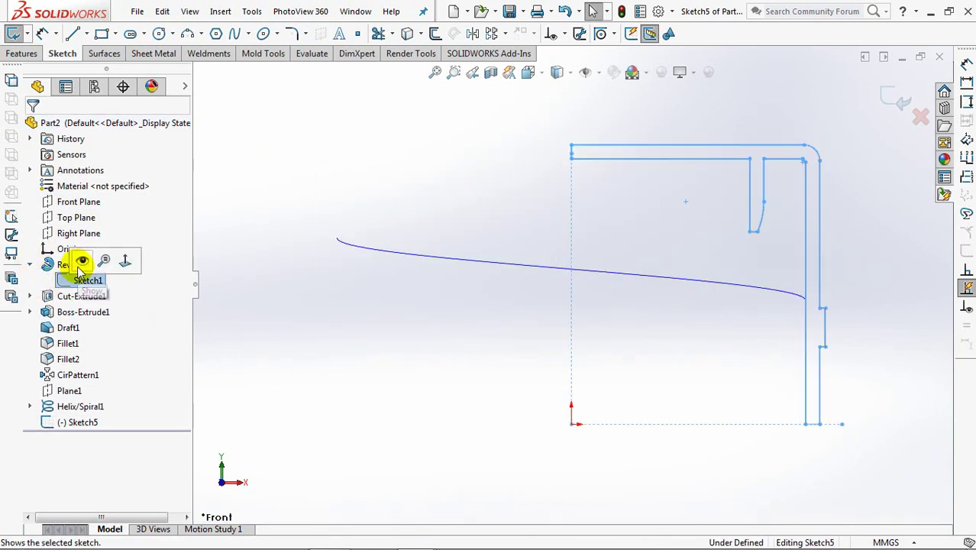
left_click(83, 261)
middle_click_drag(820, 293, 771, 308, "ctrl")
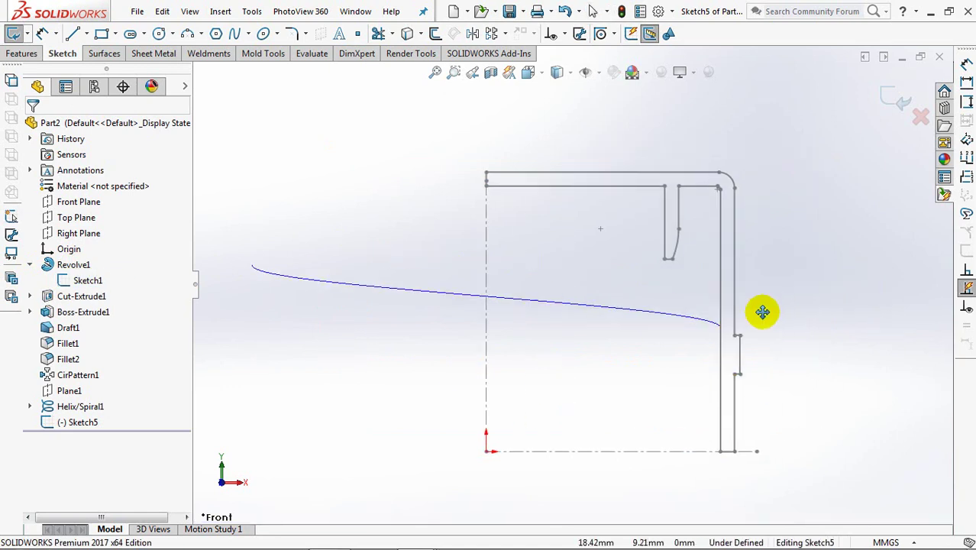
scroll(688, 306, "down", 3)
scroll(611, 263, "down", 2)
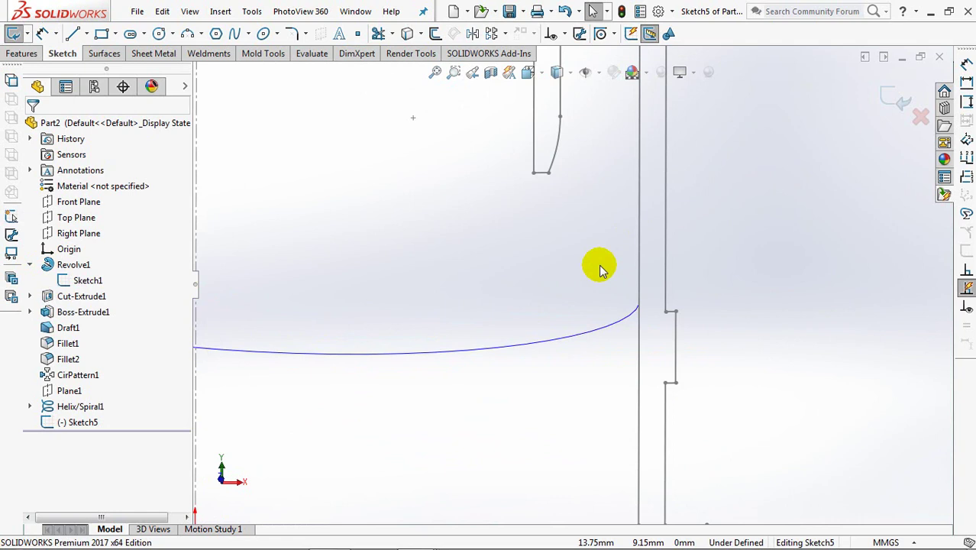
- Draw a closed triangular thread profile starting at the helix end
left_click(72, 33)
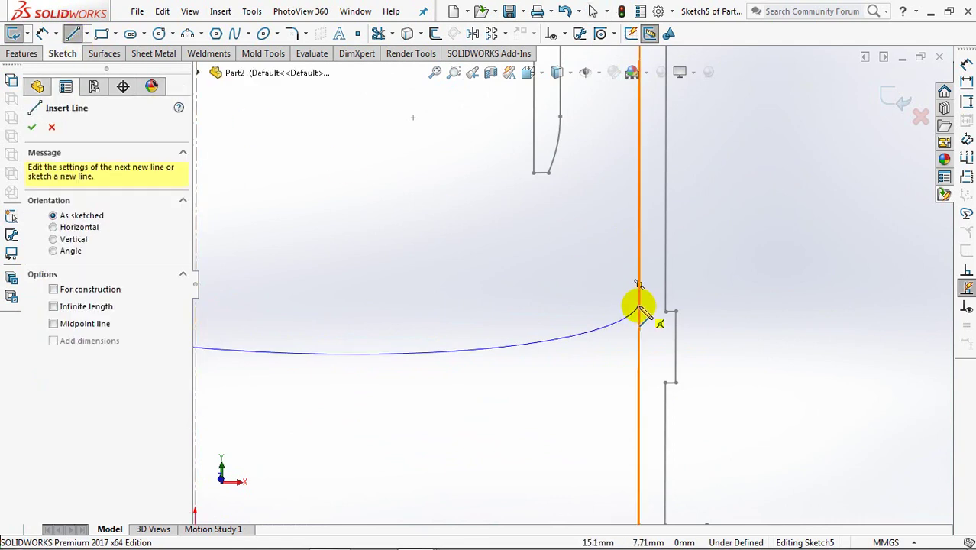
left_click(638, 307)
left_click(591, 267)
left_click(639, 252)
left_click(638, 305)
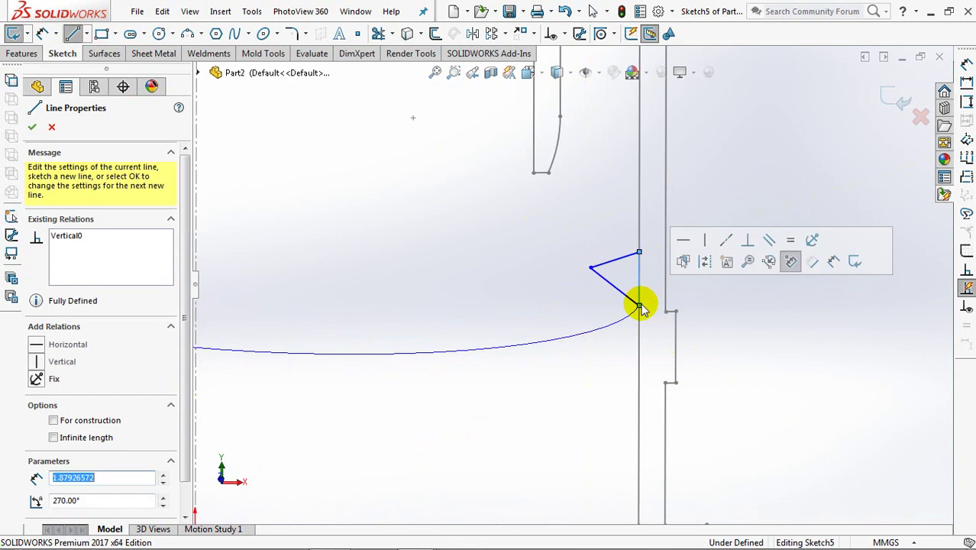
right_click(642, 307)
left_click(666, 314)
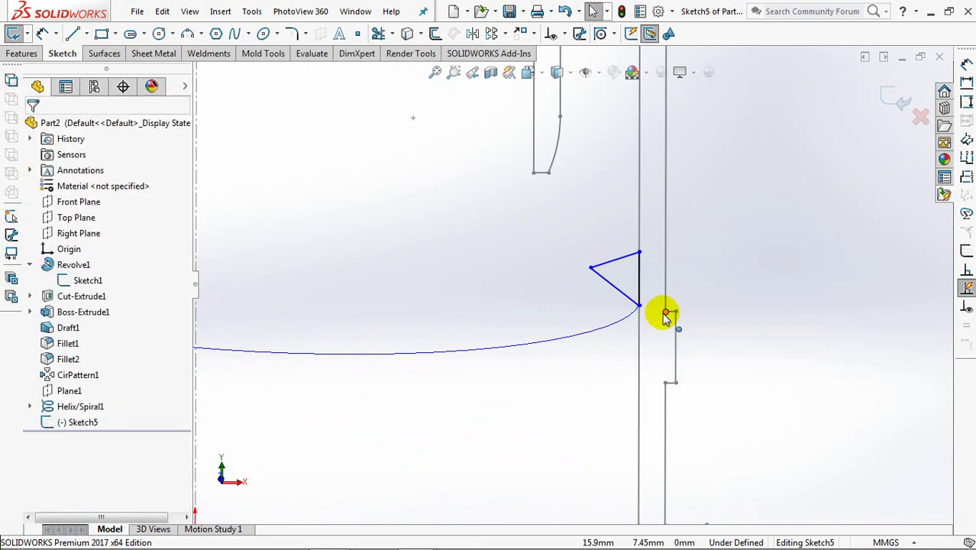
- Dimension the profile with a 60° angle and a 1.70 vertical edge height
left_click(42, 33)
left_click(623, 293)
left_click(629, 264)
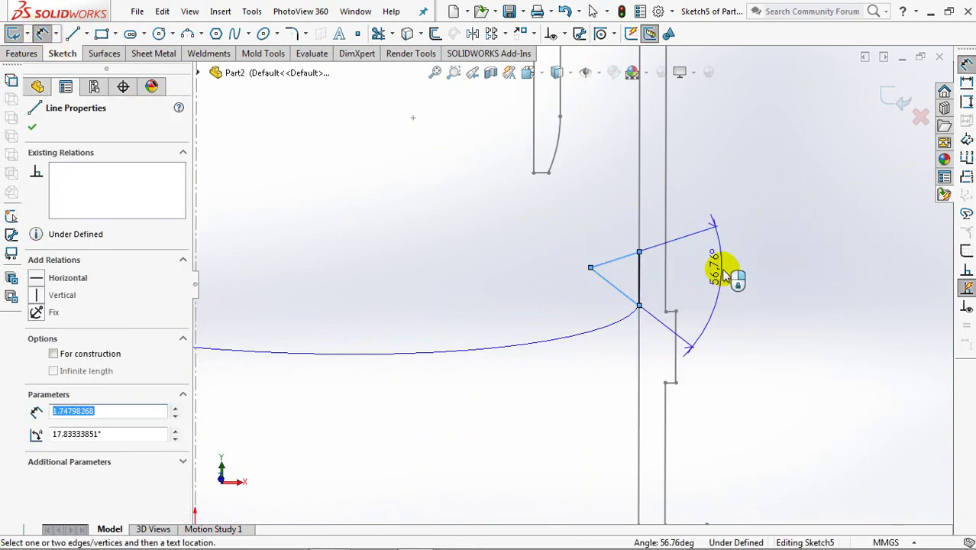
left_click(729, 275)
type("60")
left_click(660, 262)
left_click(662, 278)
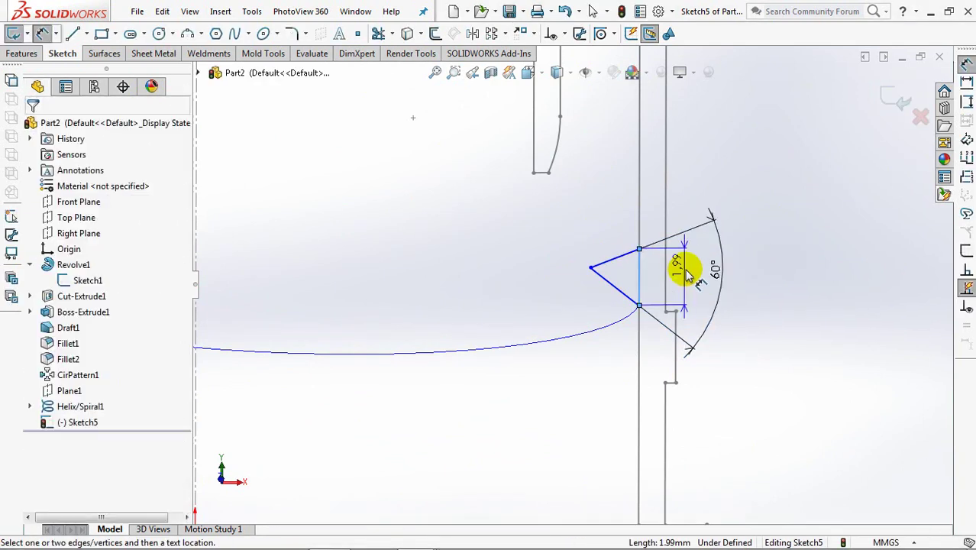
left_click(684, 269)
type("7")
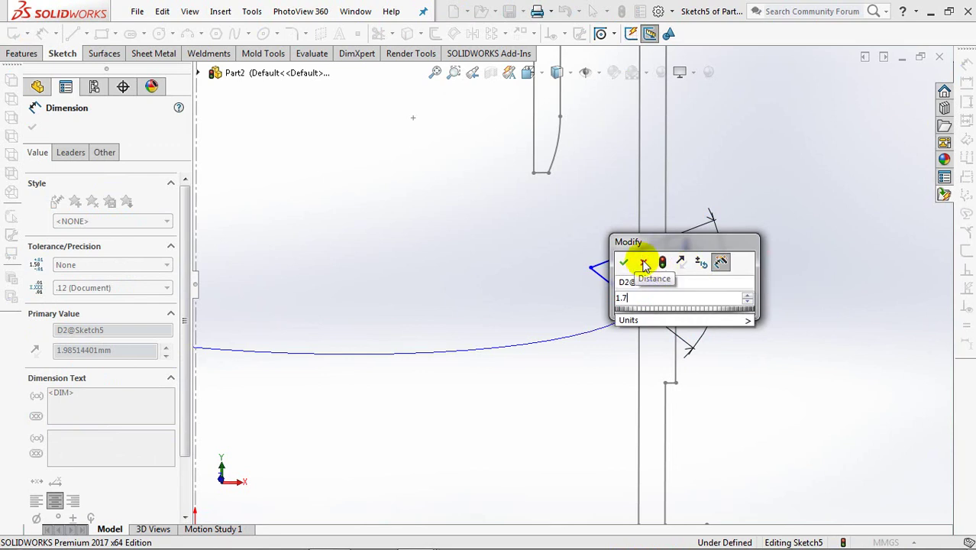
left_click(626, 261)
- Make the profile's lower corner coincident with the helix
left_click(563, 33)
left_click(611, 68)
left_click(639, 300)
left_click(633, 311)
left_click(37, 358)
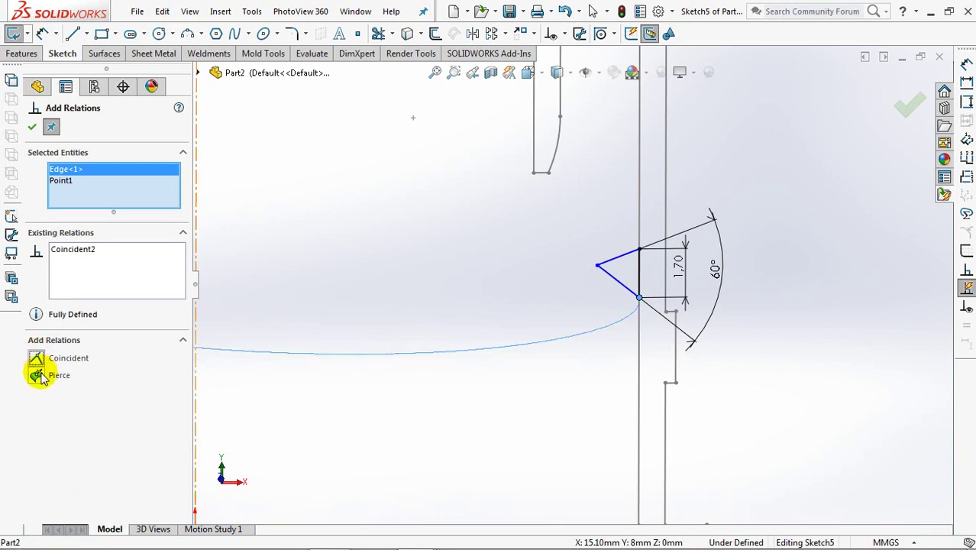
left_click(31, 126)
- Dimension the triangle's tip depth at 1.42 from the vertical edge
left_click(42, 33)
left_click(597, 265)
left_click(640, 334)
left_click(616, 374)
left_click(554, 353)
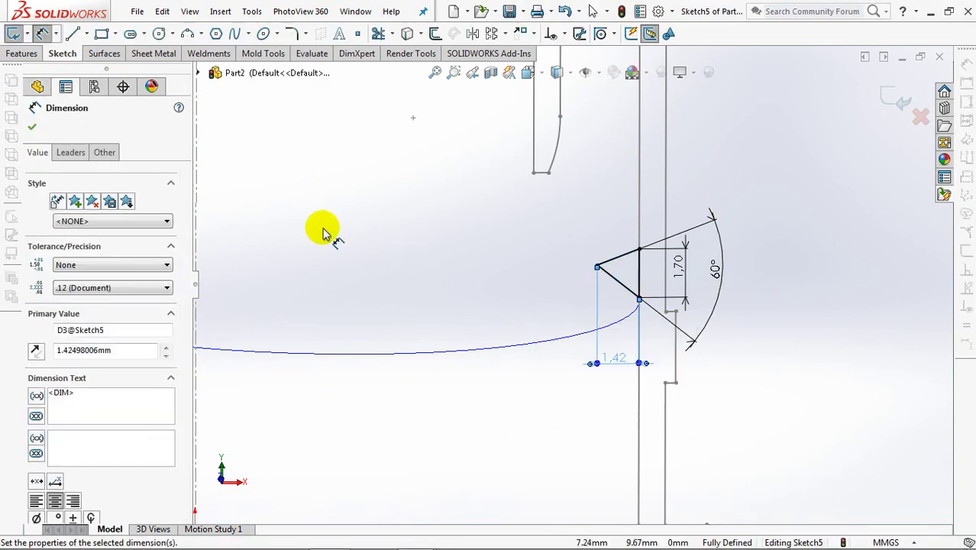
left_click(31, 128)
- Round the triangle's tip with an R0.50 sketch fillet and exit Sketch5
left_click(291, 33)
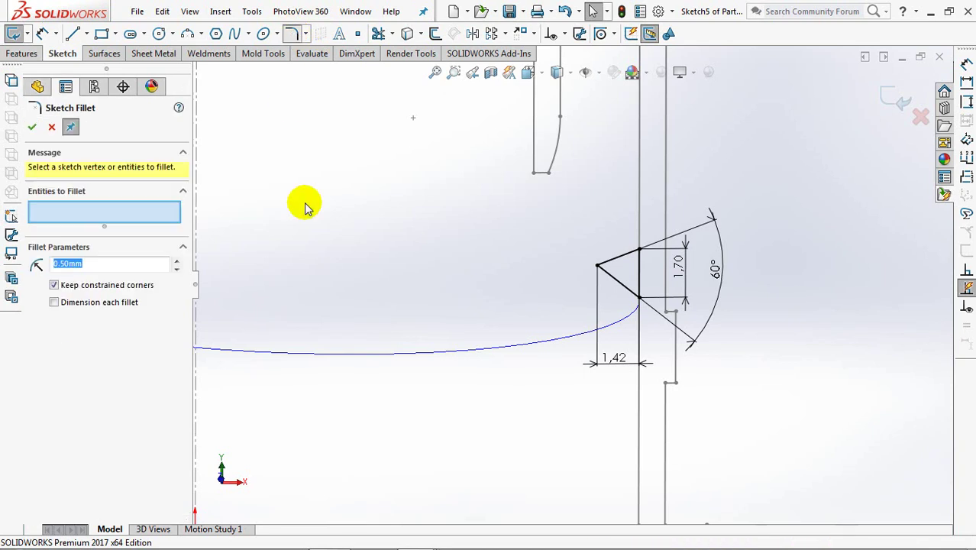
left_click(596, 269)
left_click(891, 95)
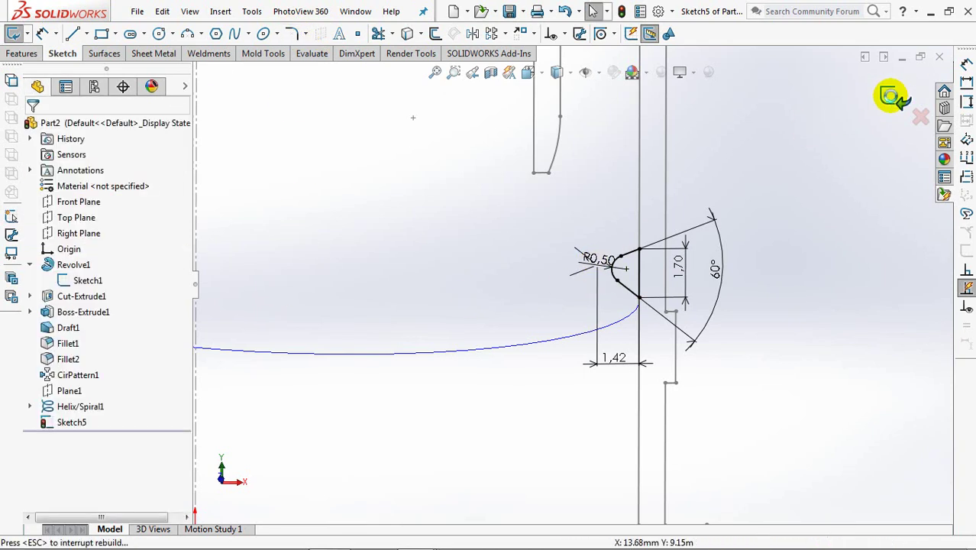
left_click(891, 96)
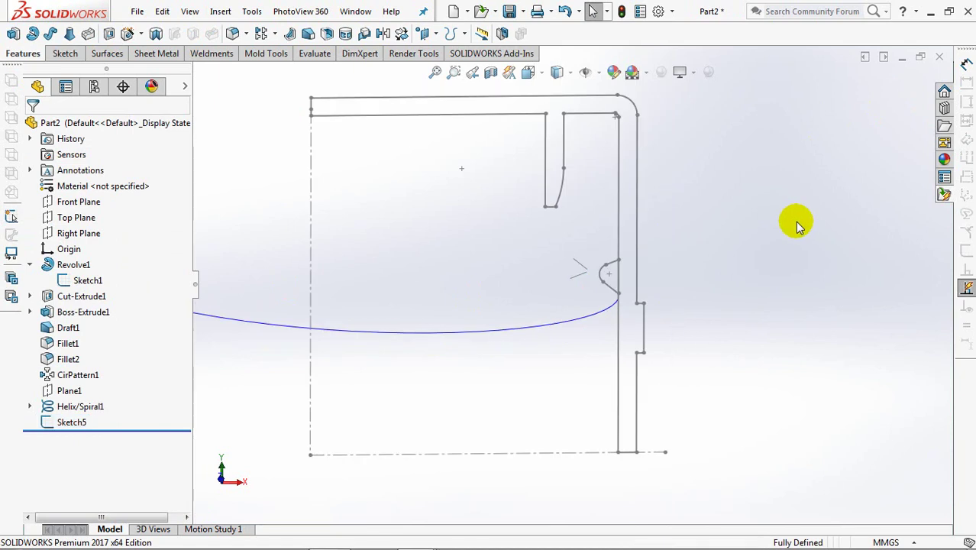
- Show the cap body and sweep Sketch5 along Helix/Spiral1 to make Sweep1
left_click(73, 265)
left_click(66, 243)
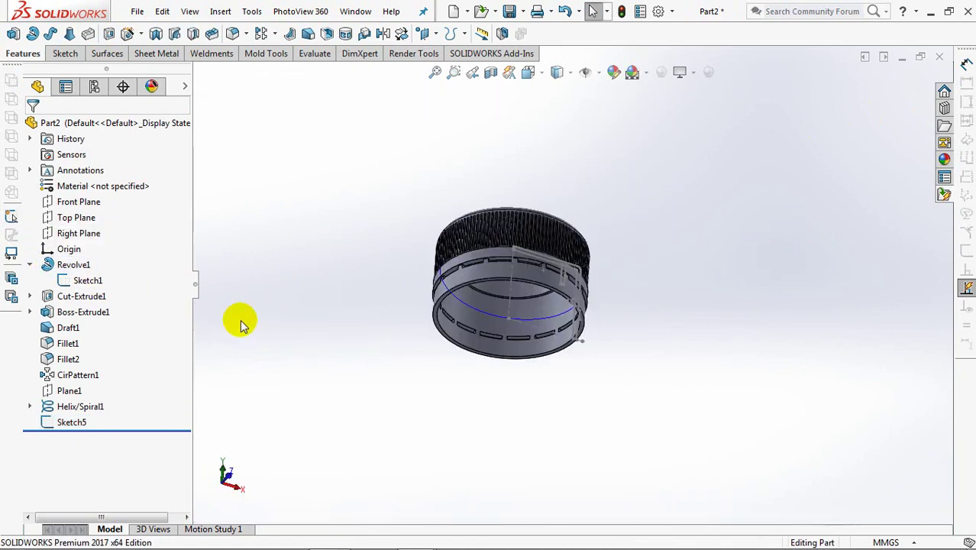
left_click(49, 424)
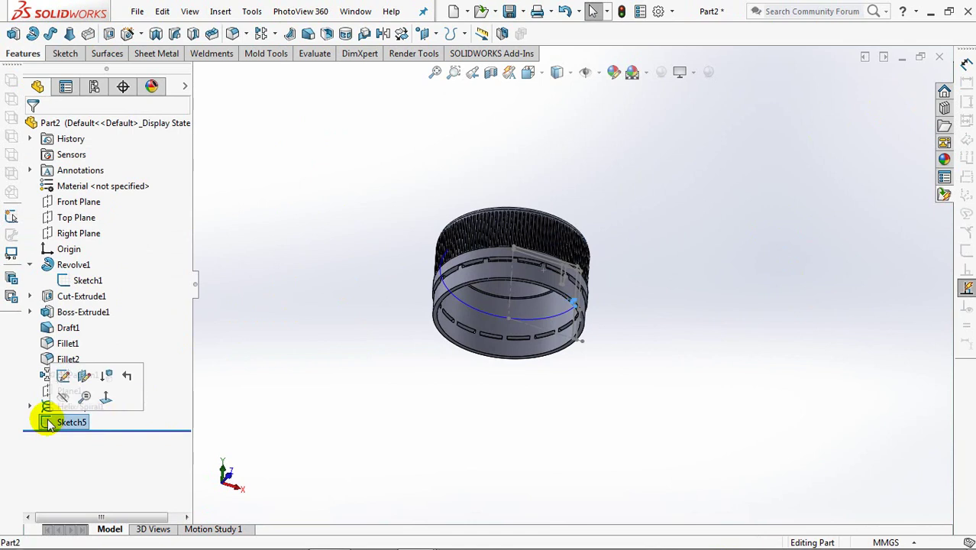
left_click(49, 34)
left_click(553, 316)
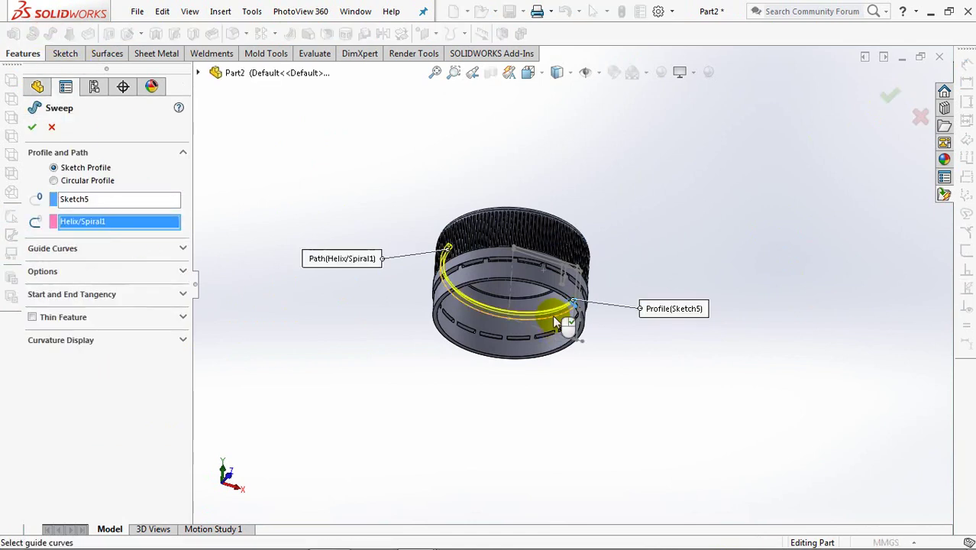
left_click(183, 249)
left_click(183, 248)
left_click(184, 272)
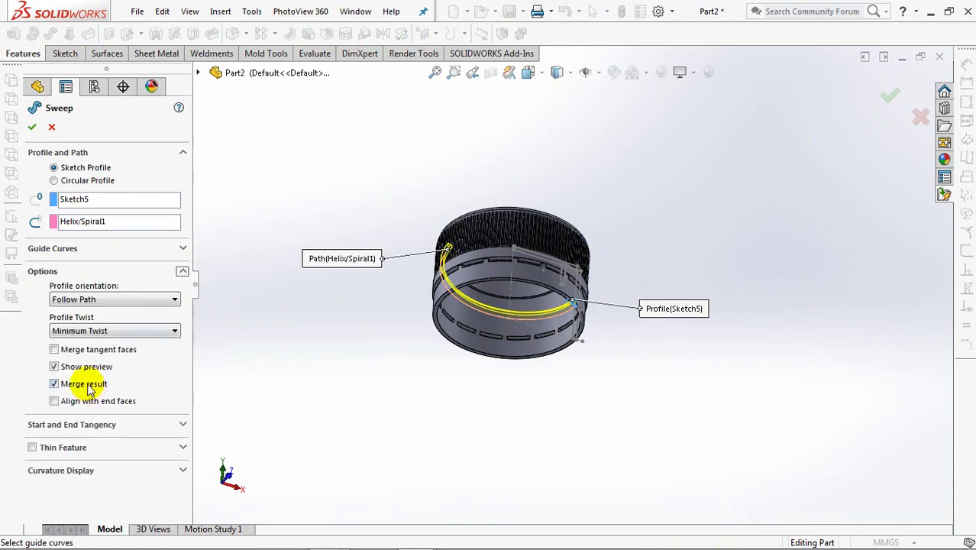
left_click(31, 131)
- Hide the cap's profile Sketch1 and zoom in to view the internal thread
mouse_move(348, 188)
middle_mouse_down()
mouse_move(421, 225)
mouse_move(397, 278)
middle_mouse_up()
left_click(83, 279)
left_click(79, 257)
mouse_move(320, 288)
middle_mouse_down()
mouse_move(509, 321)
mouse_move(592, 319)
middle_mouse_up()
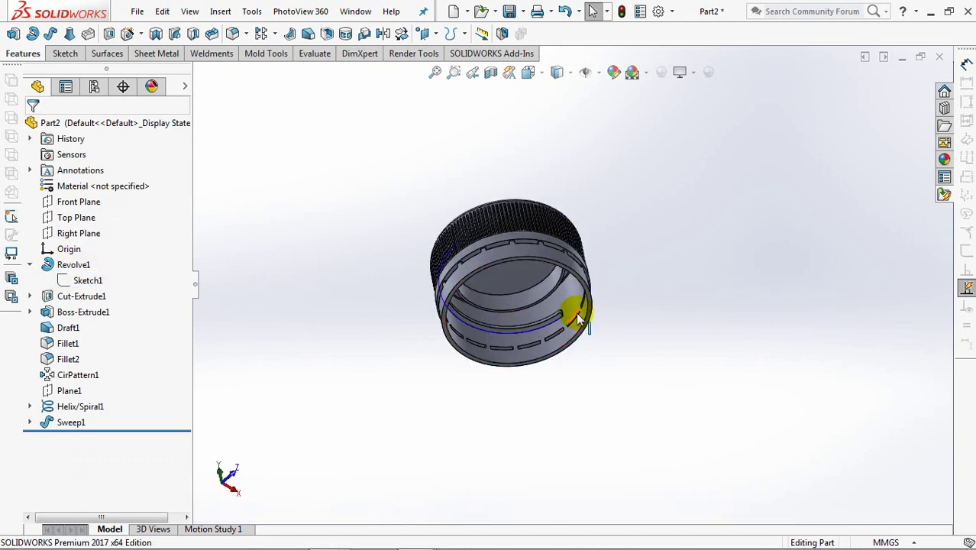
scroll(571, 322, "down", 3)
scroll(584, 245, "down", 3)
scroll(554, 366, "down", 2)
mouse_move(501, 322)
middle_mouse_down()
mouse_move(469, 320)
mouse_move(480, 307)
middle_mouse_up()
scroll(486, 308, "down", 2)
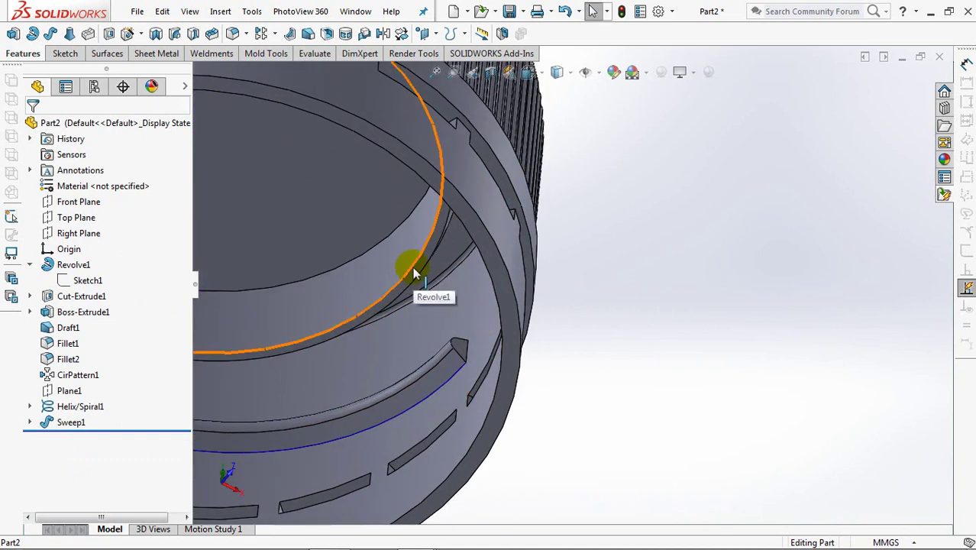
- Sketch Sketch6 on the thread's end face from its offset edges
left_click(461, 350)
left_click(524, 307)
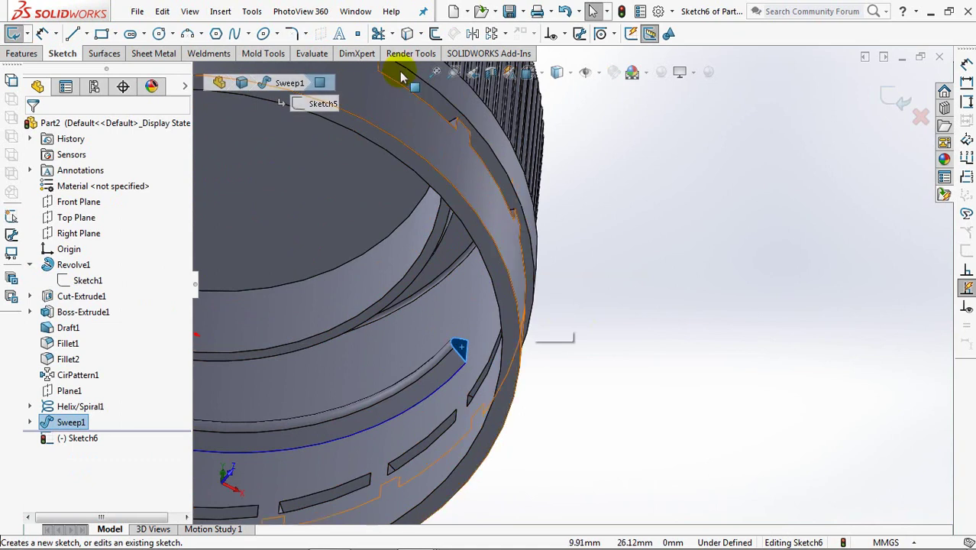
left_click(403, 98)
left_click(436, 33)
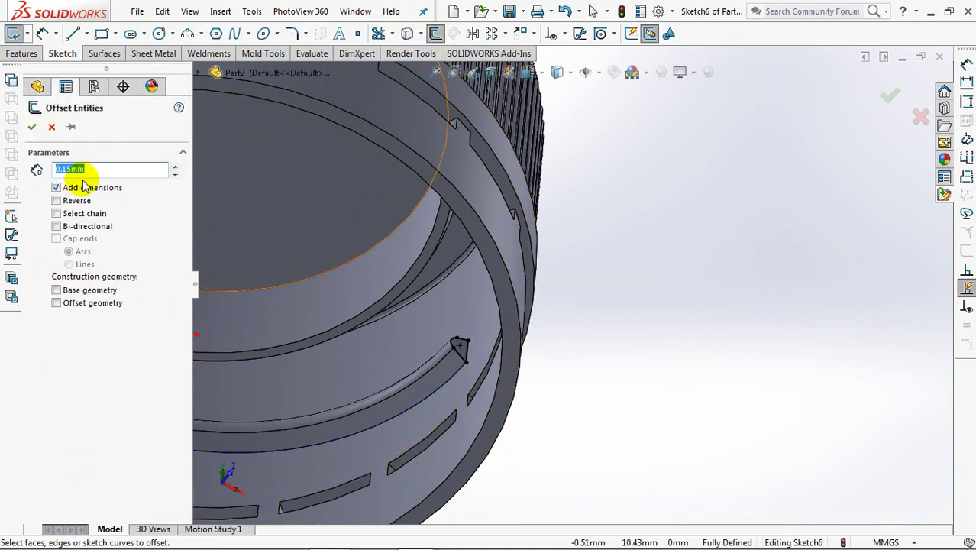
left_click(467, 353)
left_click(33, 130)
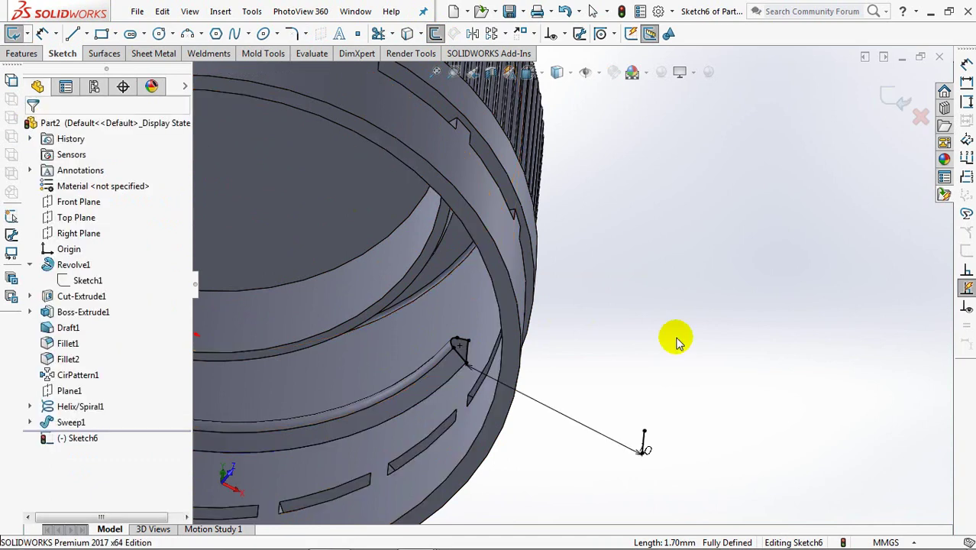
left_click(645, 443)
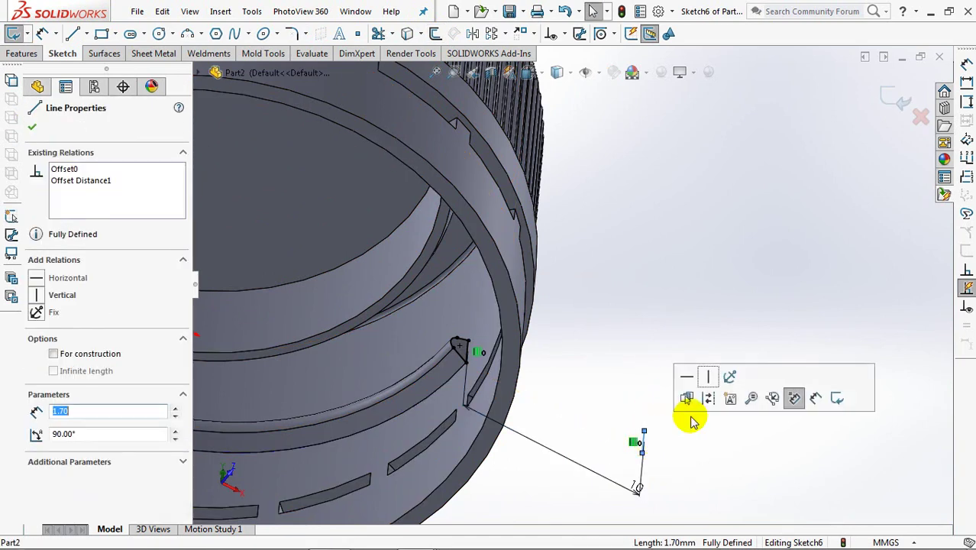
left_click(712, 403)
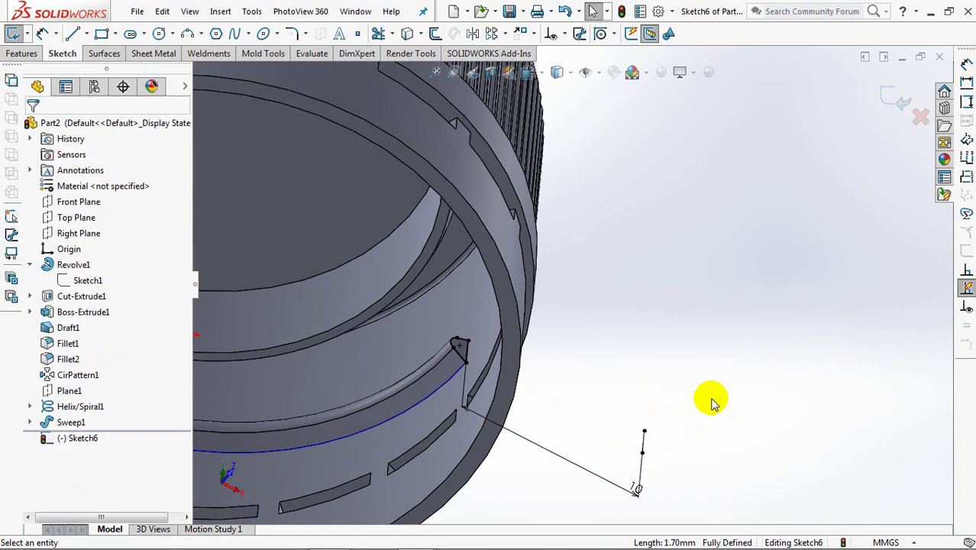
left_click(897, 99)
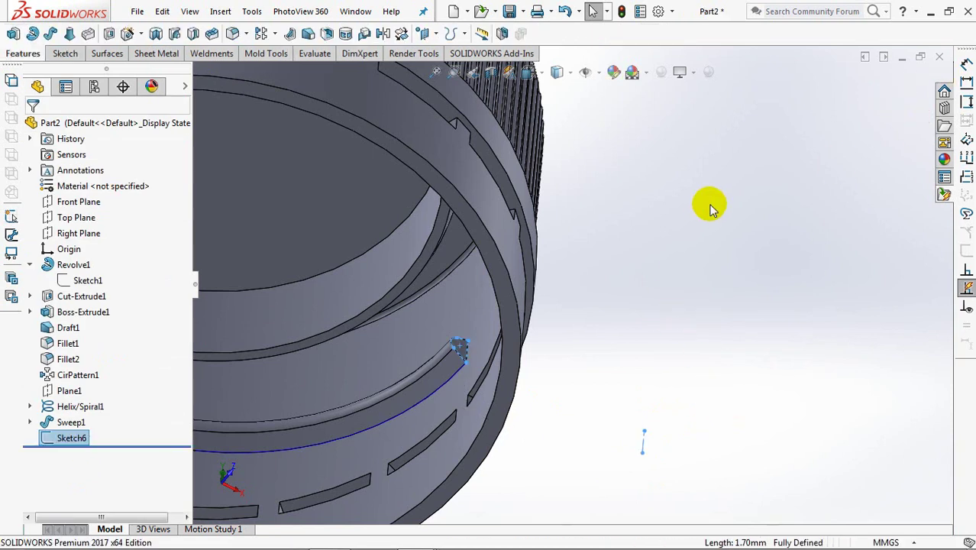
- Revolve Sketch6 20° about its vertical line Line13 and inspect the lug
left_click(32, 34)
type("20")
key("Return")
middle_click_drag(352, 281, 360, 269)
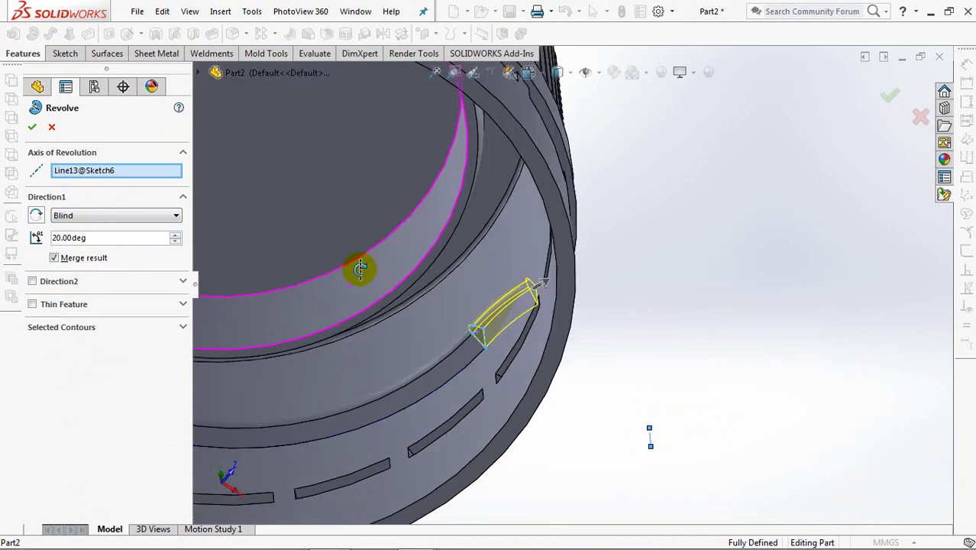
left_click(33, 129)
mouse_move(703, 284)
middle_mouse_down()
mouse_move(823, 305)
mouse_move(767, 298)
mouse_move(756, 227)
mouse_move(482, 260)
middle_mouse_up()
scroll(516, 277, "up", 2)
scroll(534, 196, "down", 5)
scroll(516, 327, "down", 2)
scroll(489, 290, "down", 1)
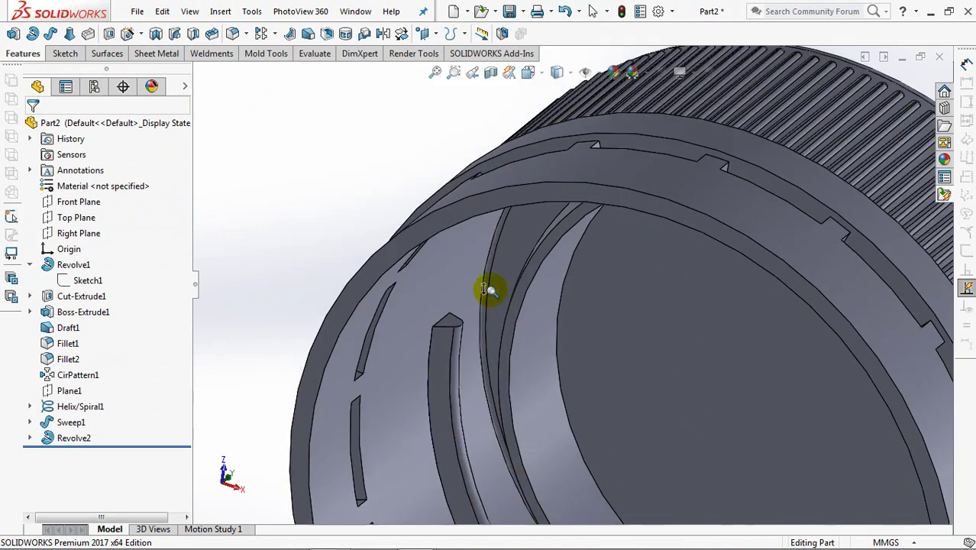
scroll(493, 306, "up", 2)
- Sketch an offset-edge profile and an axis line on the cap's inner face
left_click(450, 338)
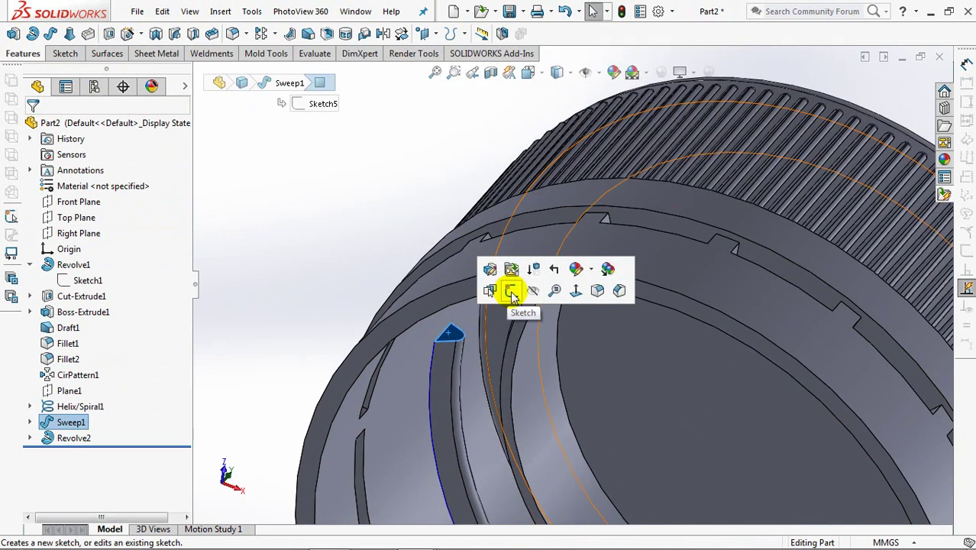
left_click(512, 287)
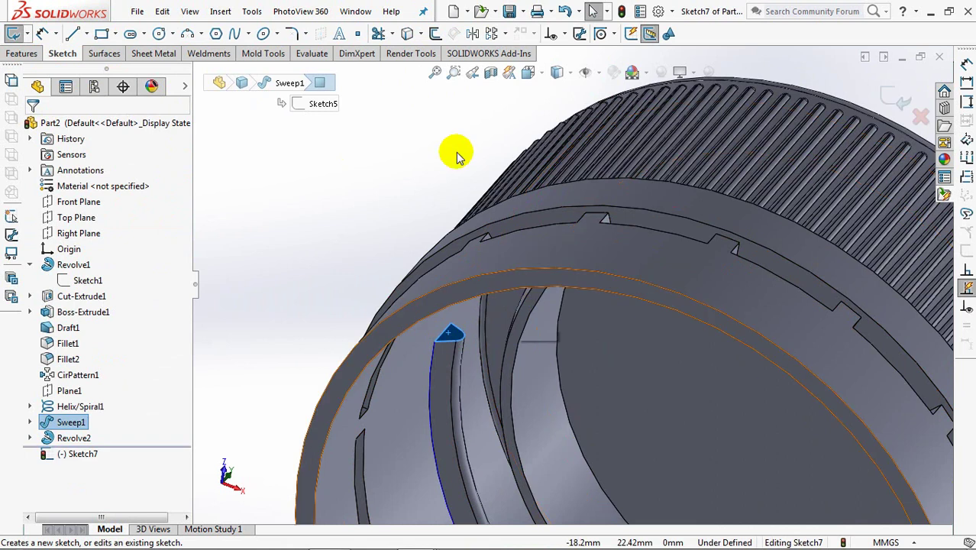
left_click(434, 35)
left_click(439, 336)
left_click(26, 127)
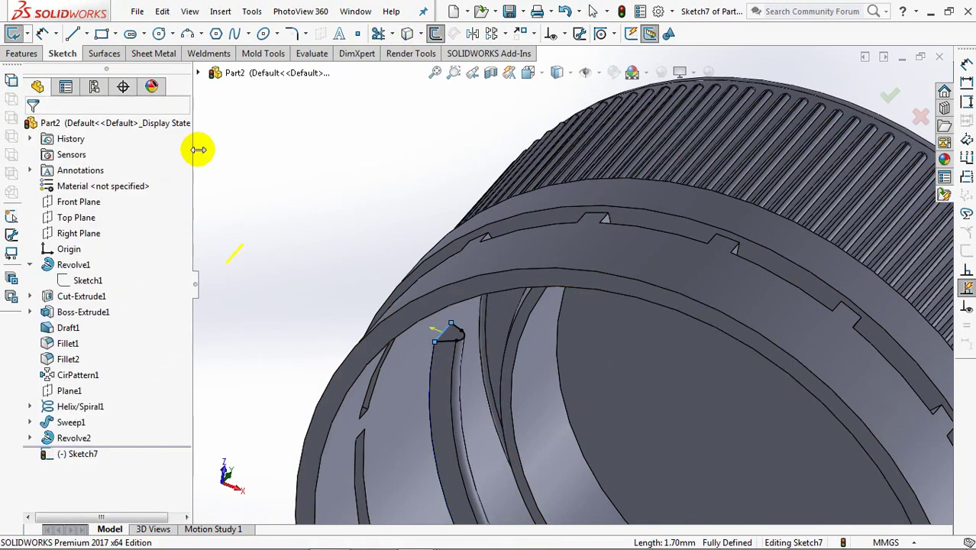
left_click_drag(434, 341, 231, 256)
left_click(375, 169)
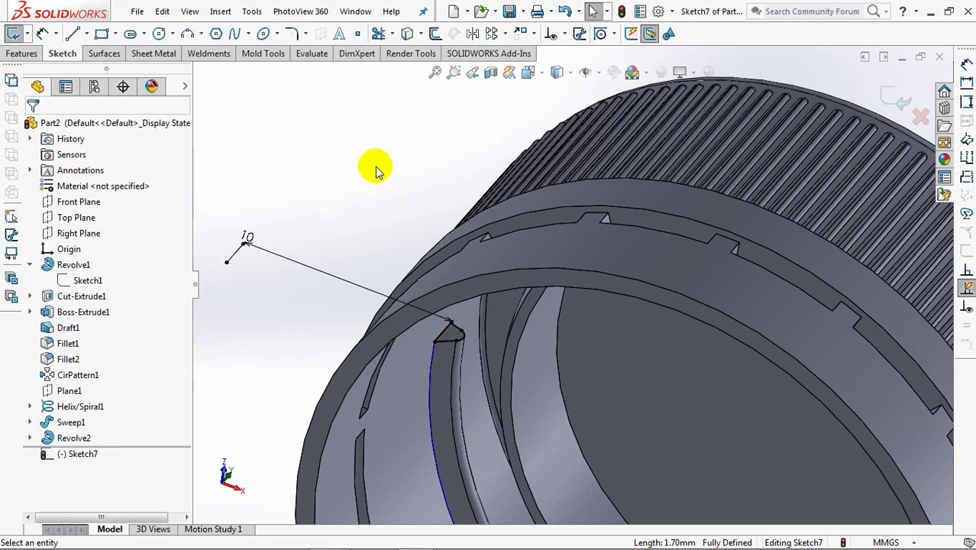
left_click(893, 98)
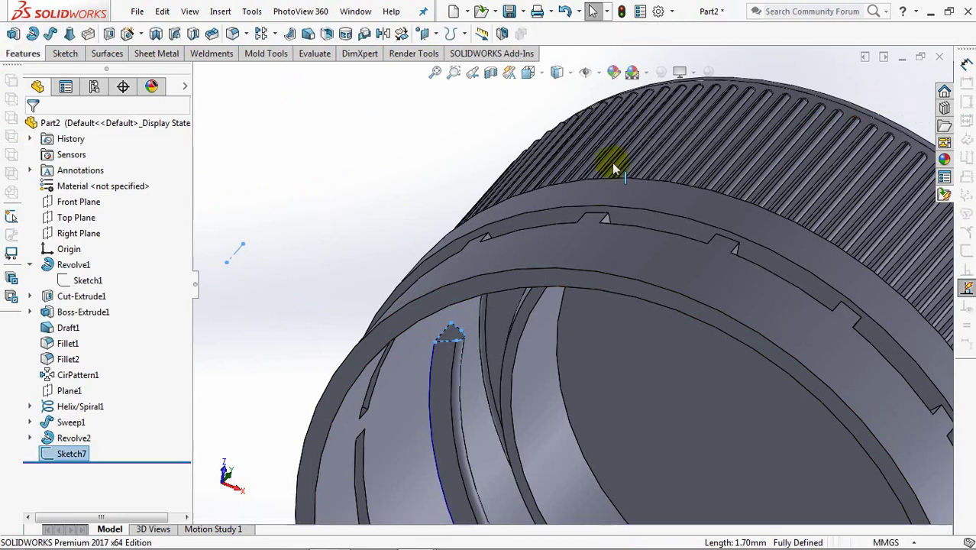
- Revolve Sketch7 20° about Line13 to taper the thread's other end
left_click(33, 34)
double_click(110, 241)
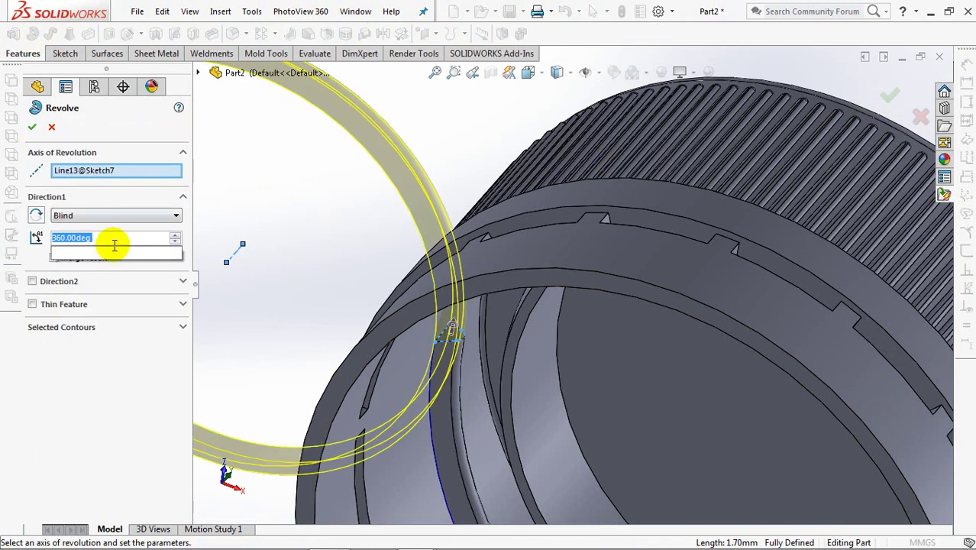
type("20")
middle_click_drag(332, 212, 336, 144)
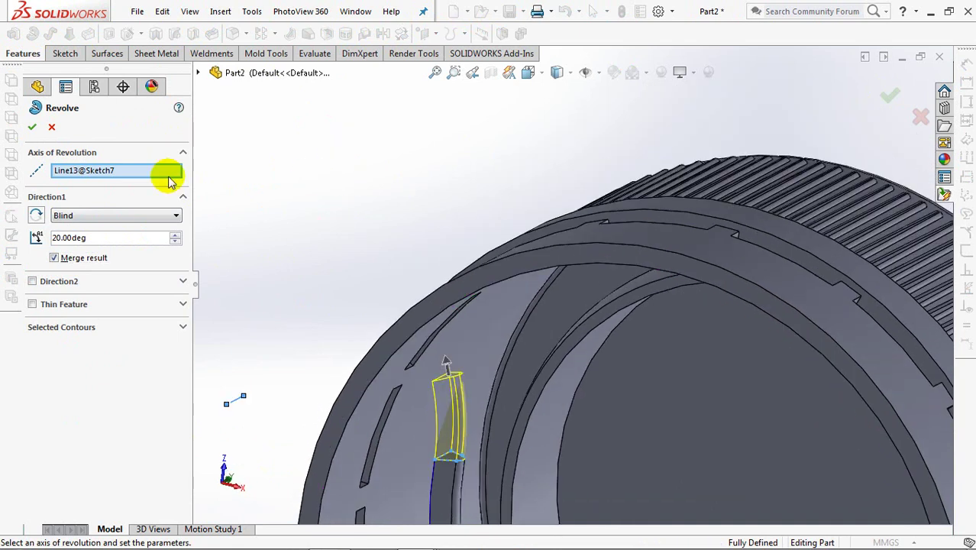
left_click(32, 127)
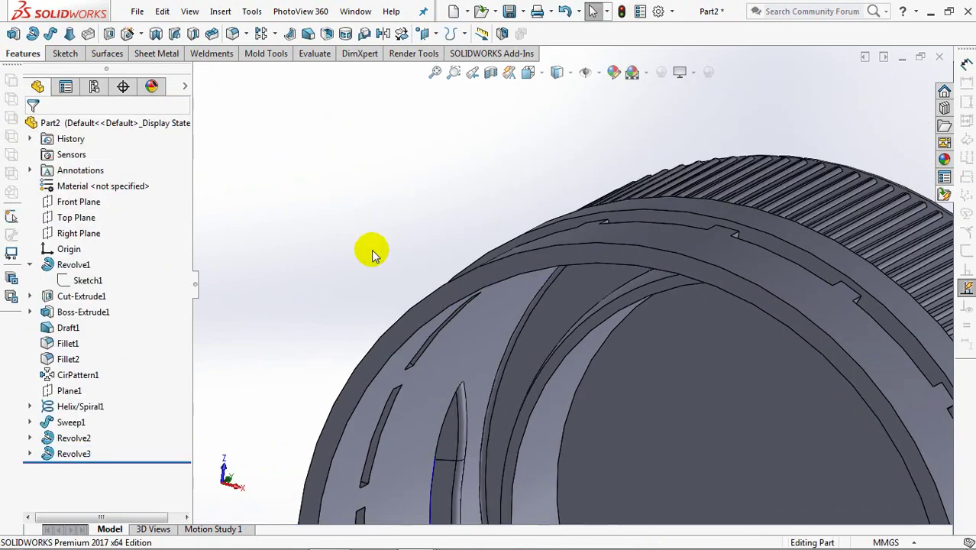
scroll(381, 159, "up", 5)
mouse_move(382, 229)
middle_mouse_down()
mouse_move(409, 258)
mouse_move(399, 260)
middle_mouse_up()
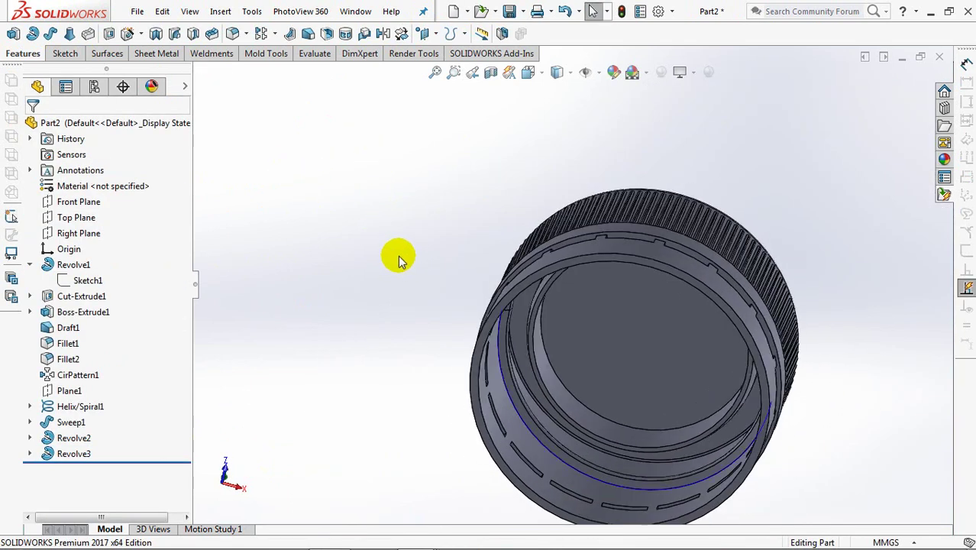
- Circular-pattern Sweep1, Revolve2 and Revolve3 into 3 equally spaced instances about the cap's cylindrical face
left_click(274, 33)
left_click(305, 67)
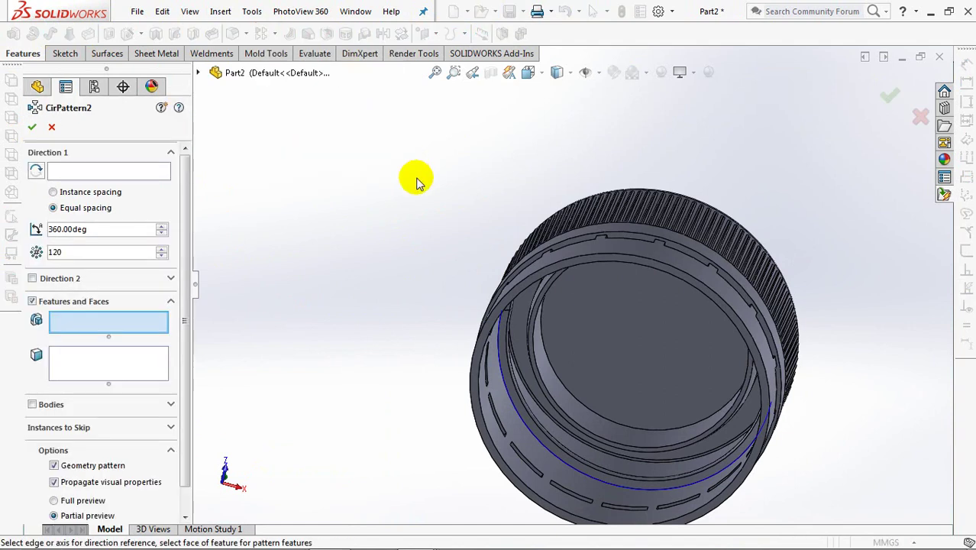
left_click(200, 74)
left_click(254, 356)
left_click(252, 373)
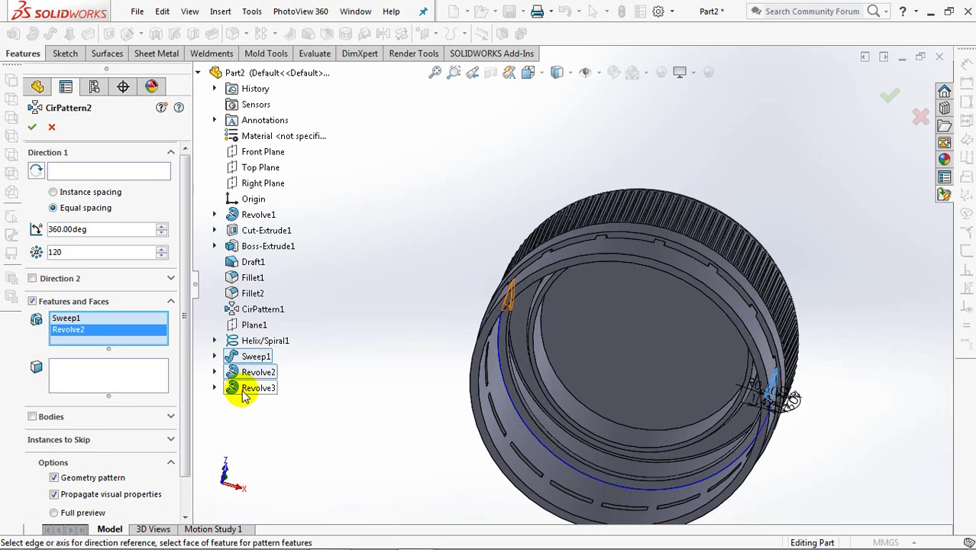
left_click(245, 390)
type("3")
left_click(72, 170)
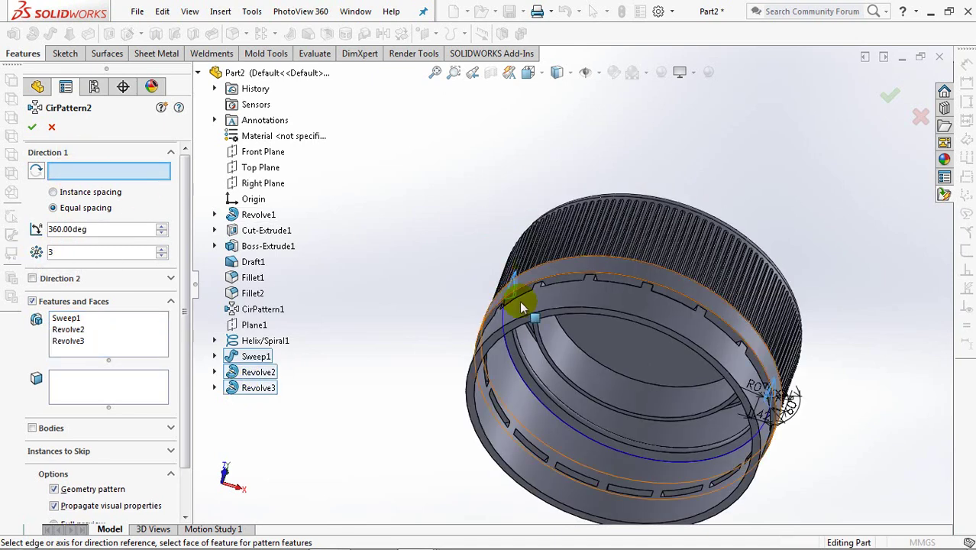
left_click(522, 305)
middle_click_drag(451, 271, 315, 178)
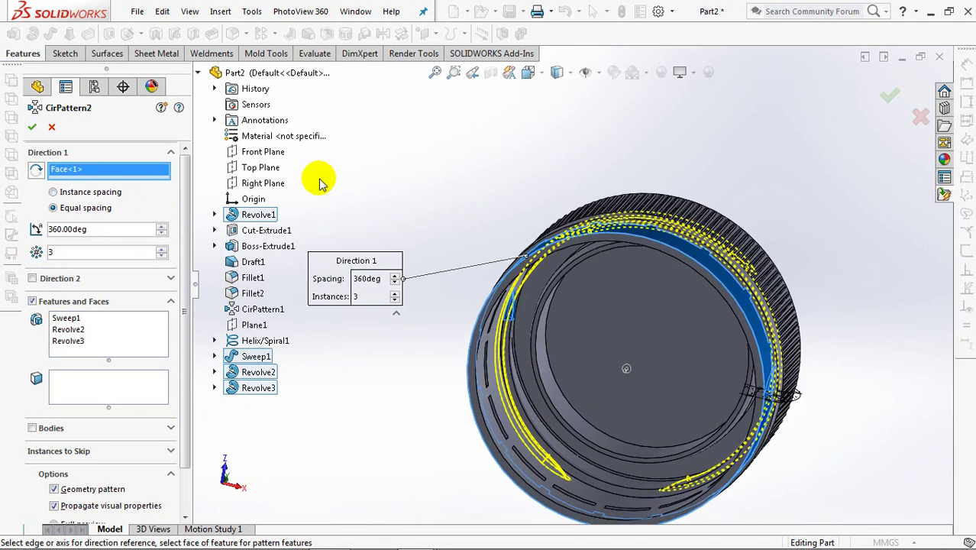
left_click(30, 130)
mouse_move(442, 174)
middle_mouse_down()
mouse_move(414, 170)
mouse_move(496, 138)
mouse_move(415, 264)
middle_mouse_up()
- Hide Helix/Spiral1 and start a Front Plane sketch, viewed normal to it, in wireframe
left_click(50, 410)
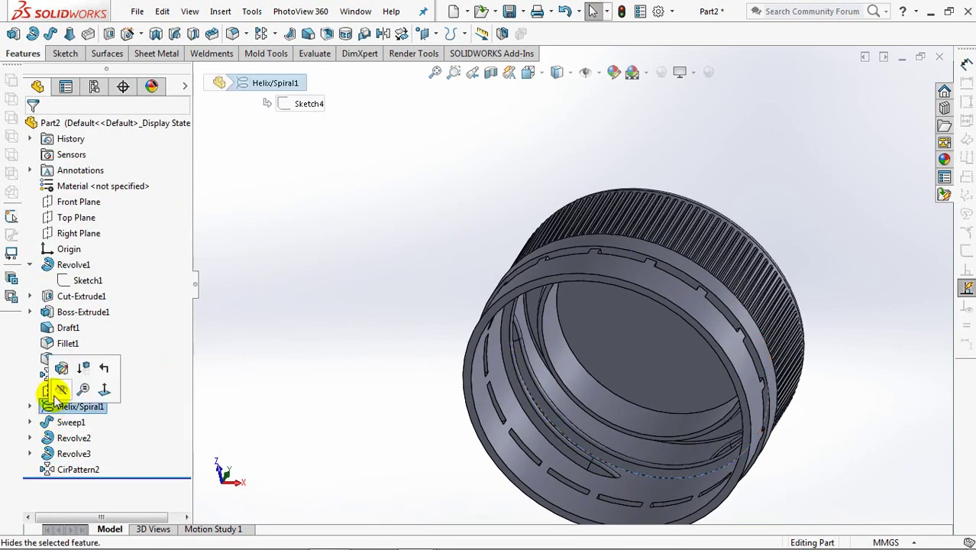
left_click(48, 388)
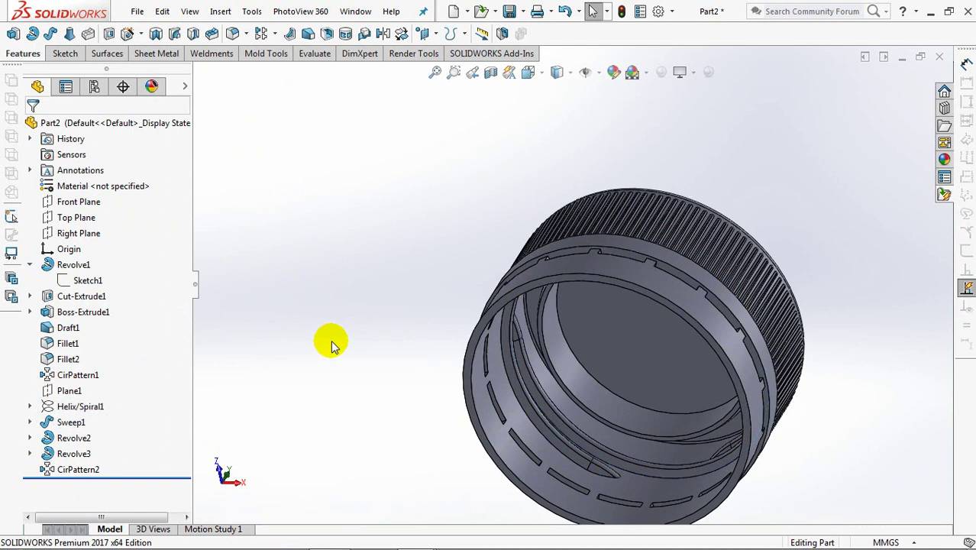
left_click(65, 205)
left_click(125, 185)
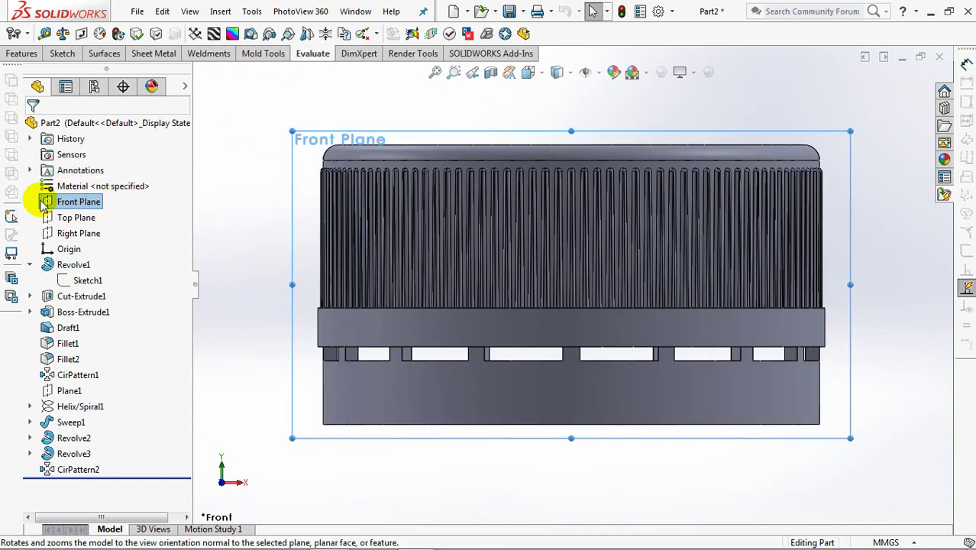
left_click(59, 185)
left_click(556, 71)
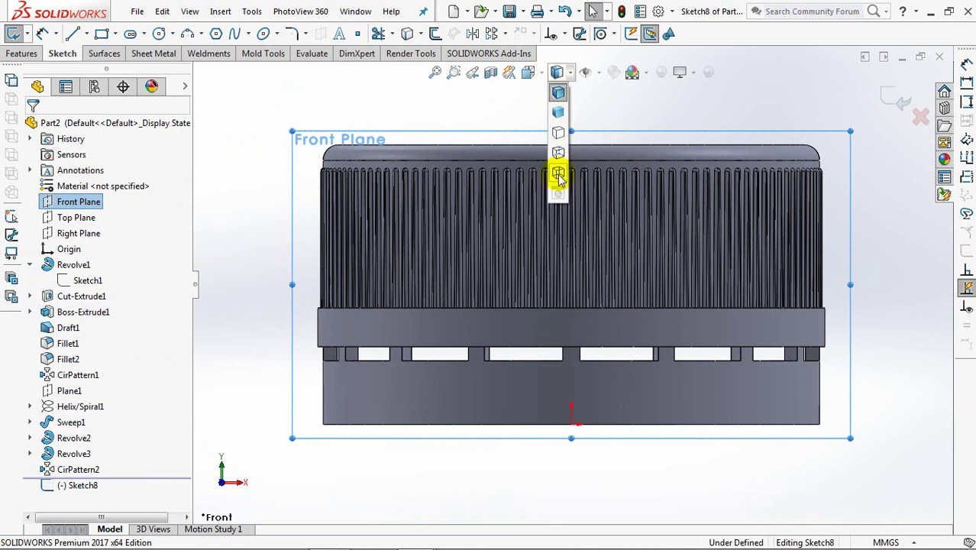
left_click(560, 175)
scroll(864, 396, "down", 2)
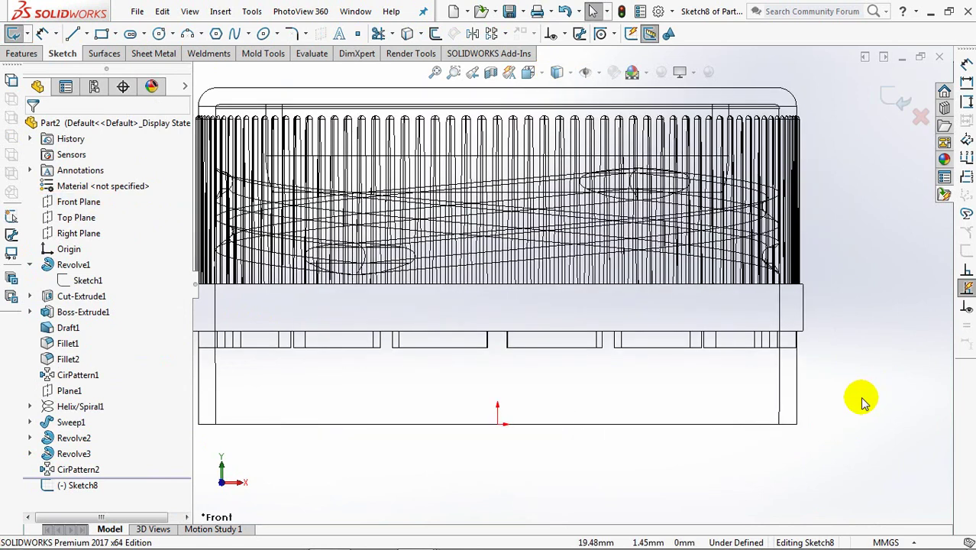
scroll(859, 385, "down", 2)
scroll(756, 367, "down", 2)
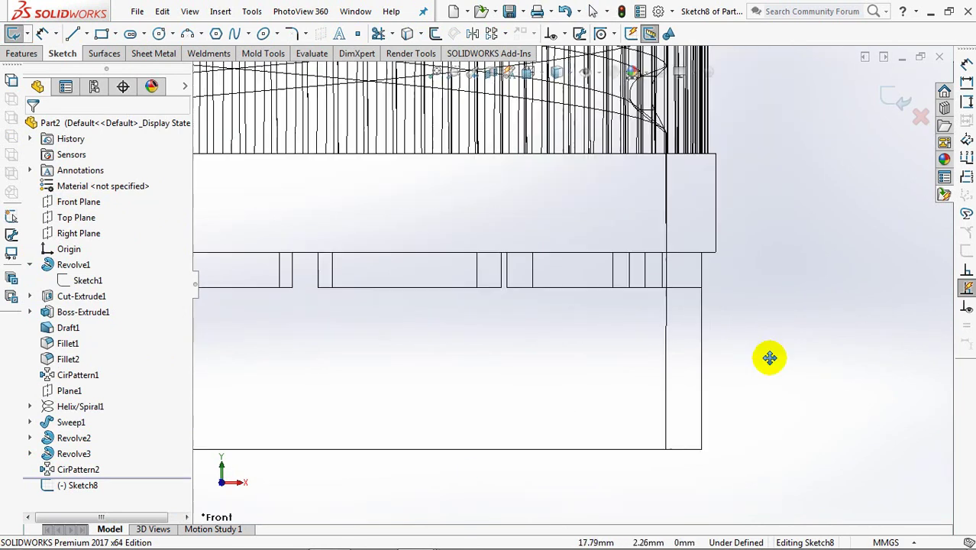
- Draw a closed three-line triangle on the part's right edge
left_click(73, 32)
scroll(535, 336, "down", 2)
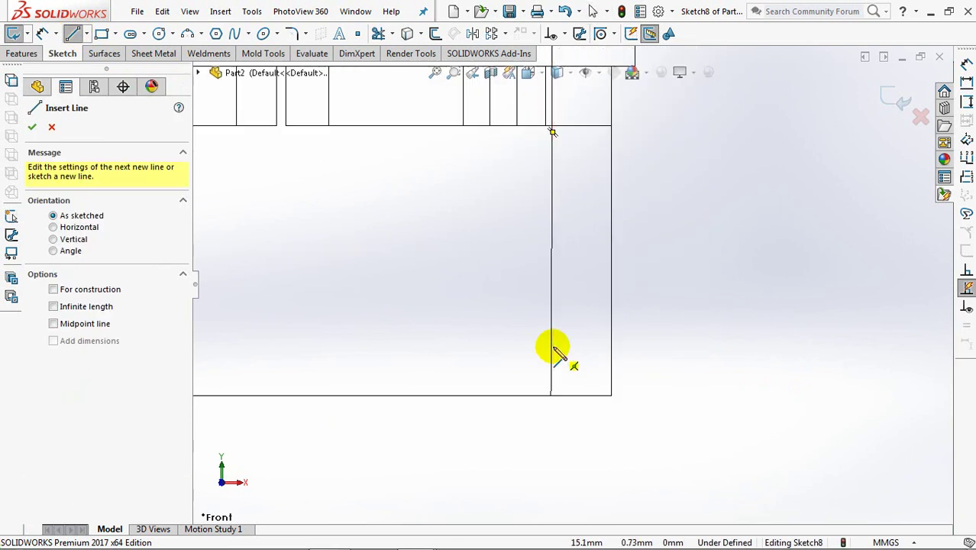
left_click(553, 349)
left_click(552, 272)
left_click(509, 298)
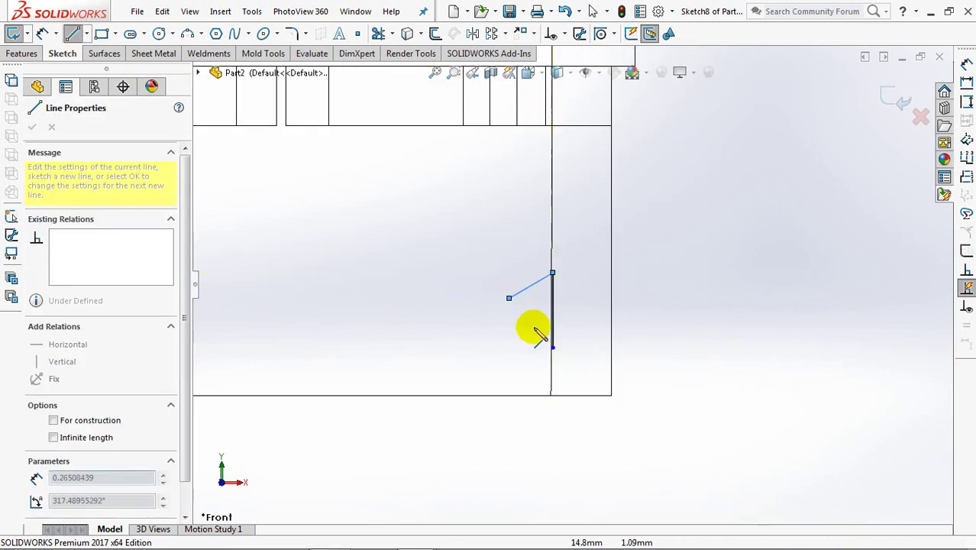
left_click(552, 348)
right_click(553, 351)
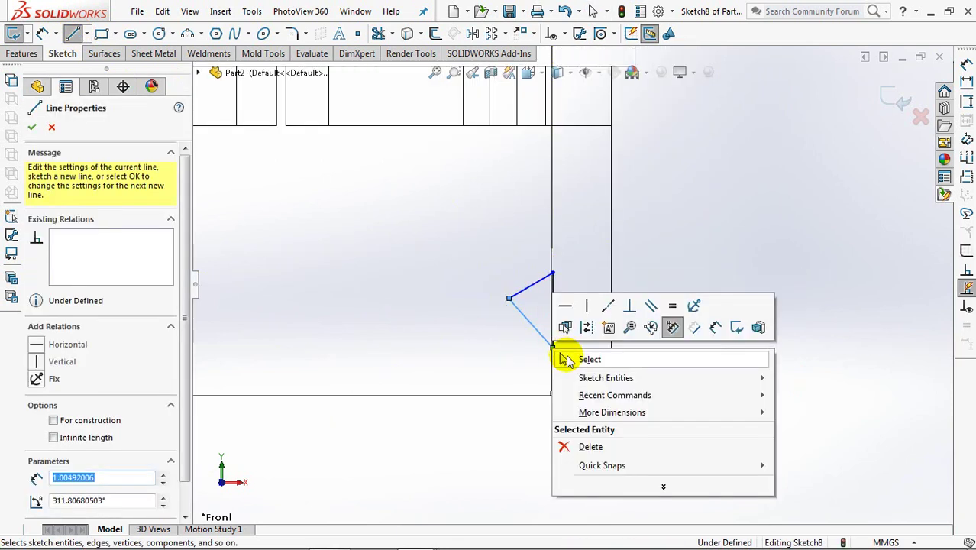
left_click(565, 356)
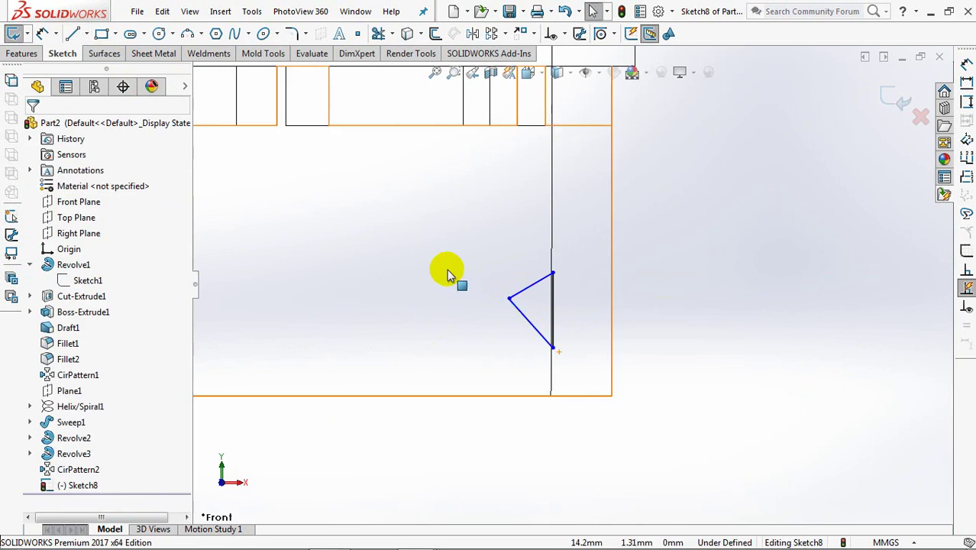
- Dimension the triangle's angles at 60° and 20°
left_click(540, 284)
left_click(551, 330)
left_click(670, 317)
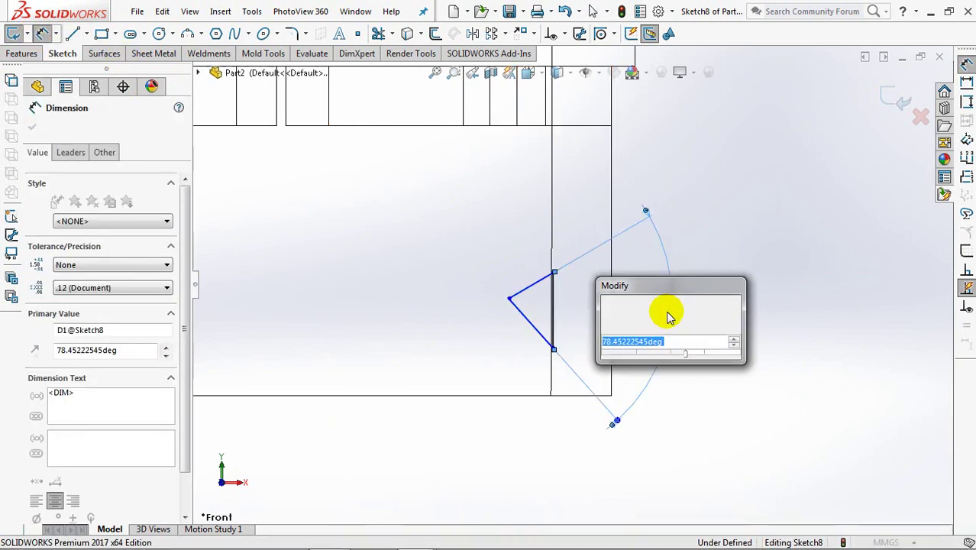
type("60")
key("Return")
left_click(520, 291)
left_click(516, 394)
left_click(443, 362)
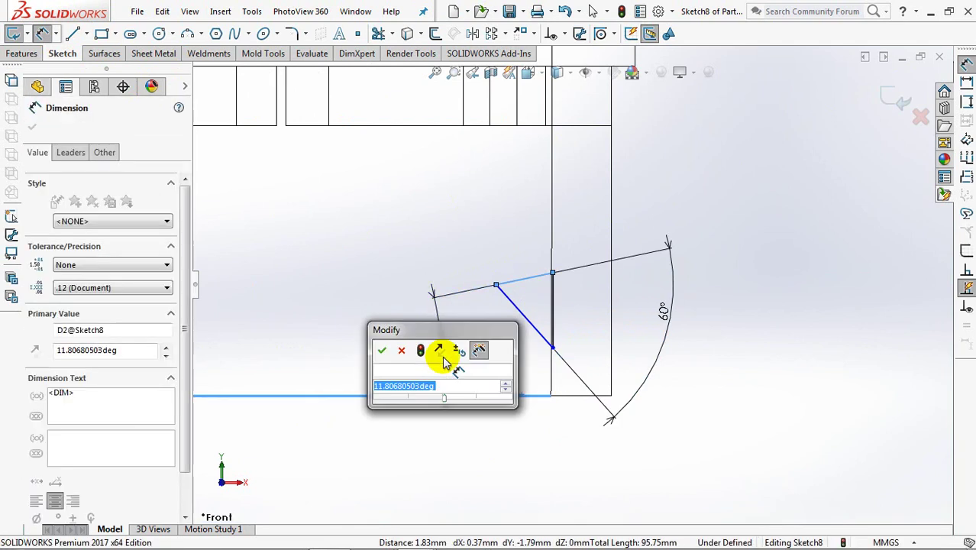
type("20")
left_click(382, 350)
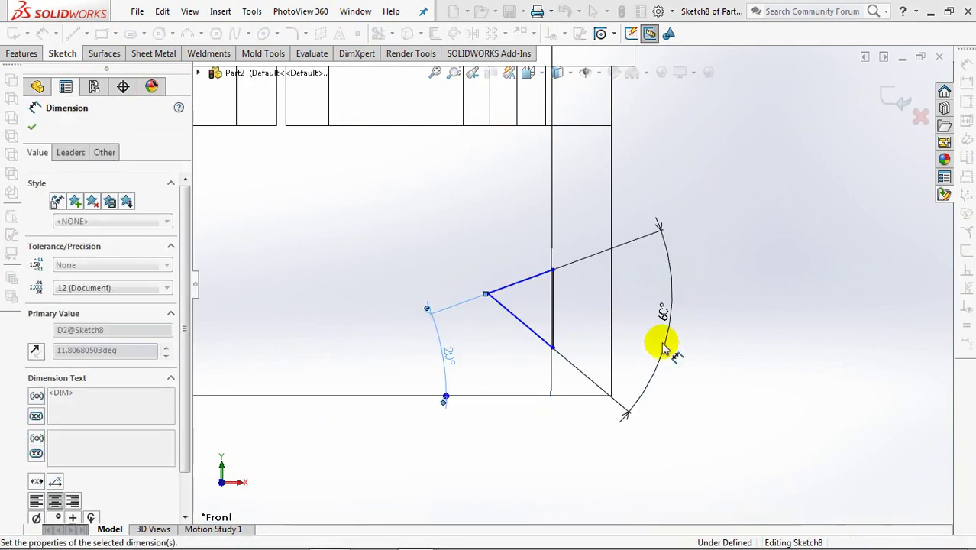
- Dimension the vertical side 1.20 mm and the tip height 2 mm
left_click(608, 328)
left_click(626, 321)
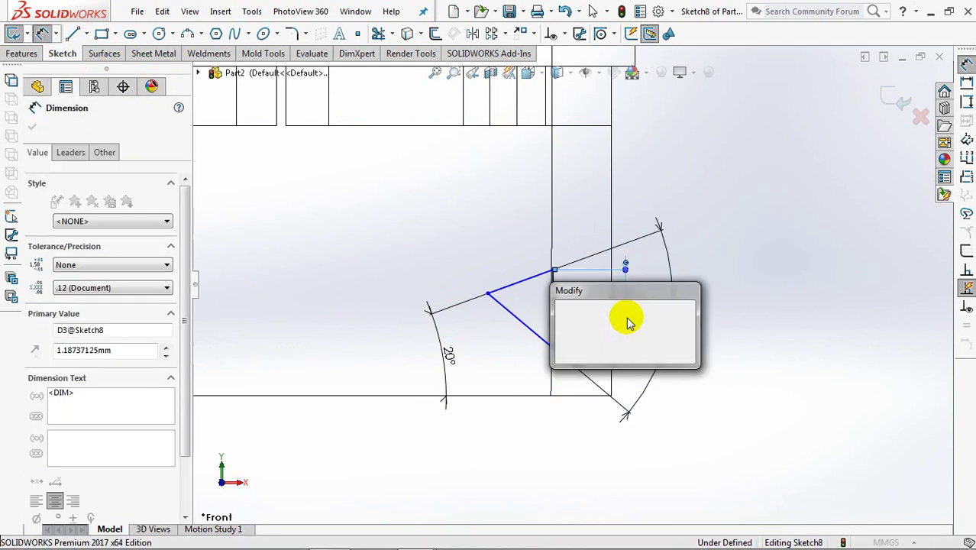
type("1.2")
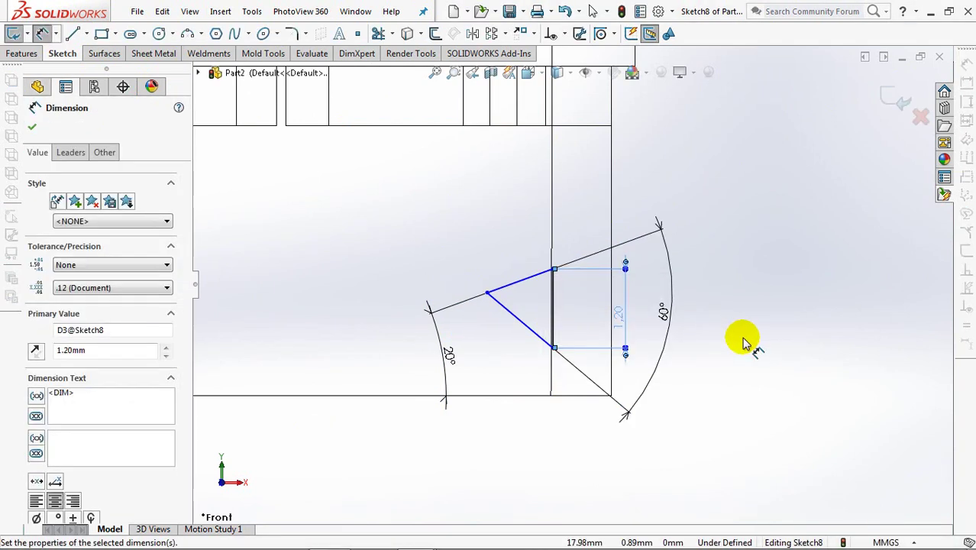
left_click(487, 293)
left_click(519, 395)
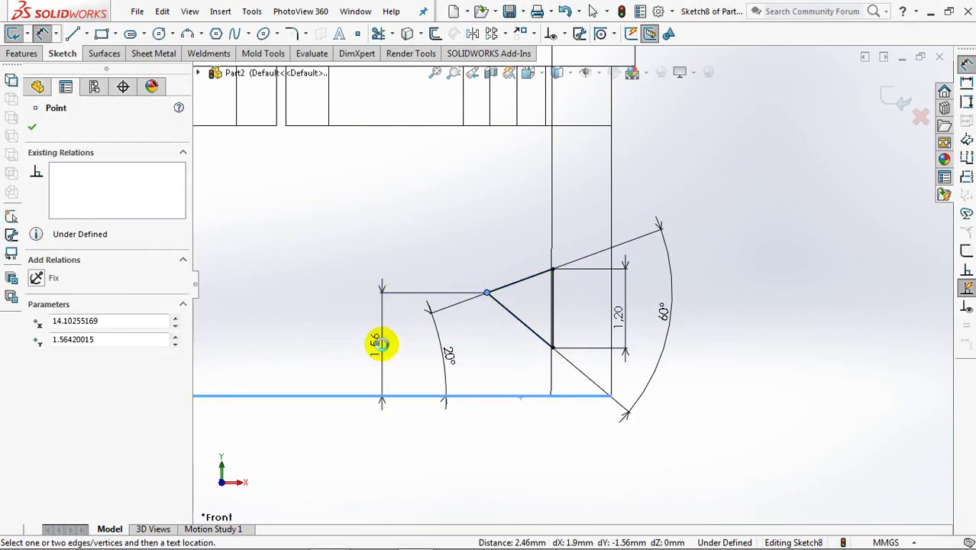
left_click(380, 344)
type("2")
left_click(323, 339)
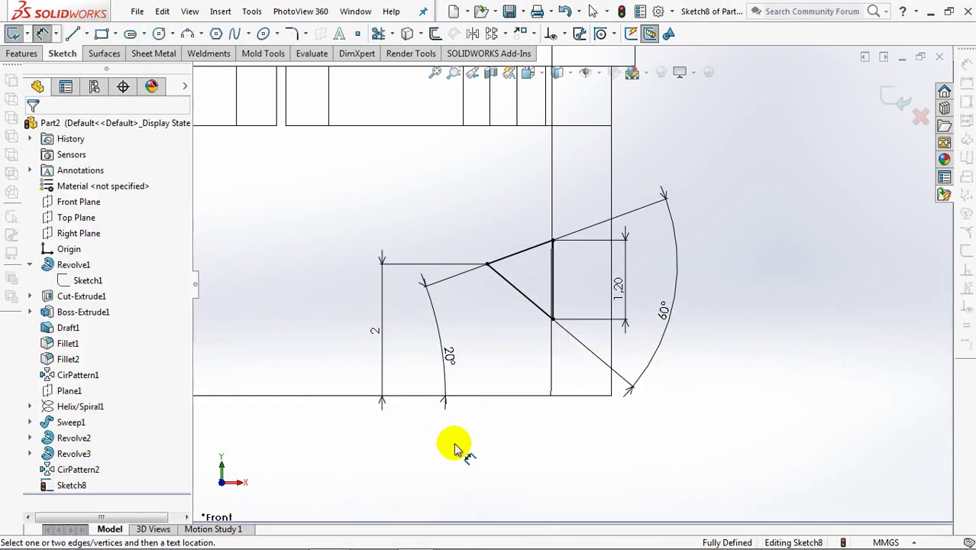
- Round the triangle's tip with an R0.30 sketch fillet
left_click(487, 265)
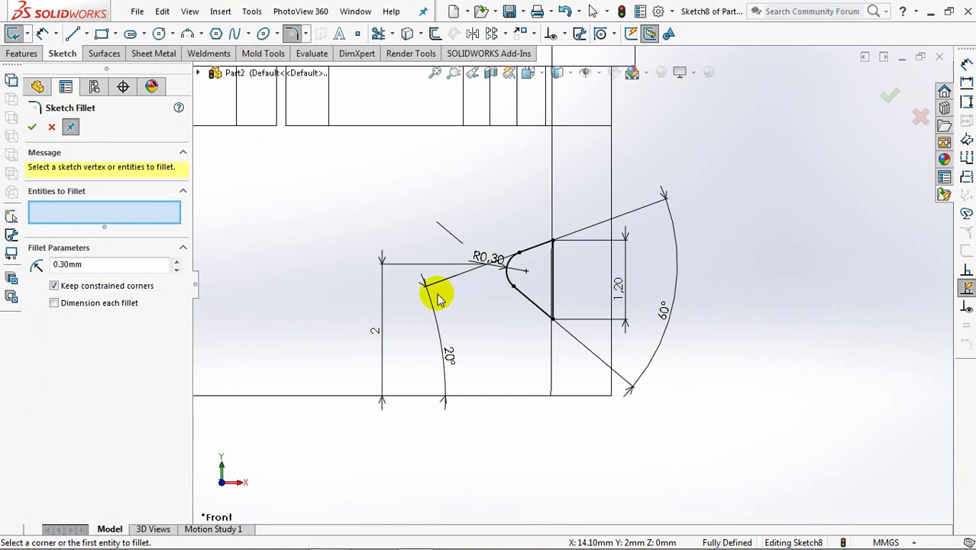
key("Escape")
scroll(658, 283, "down", 3)
scroll(655, 316, "up", 2)
middle_click_drag(571, 295, 541, 316, "ctrl")
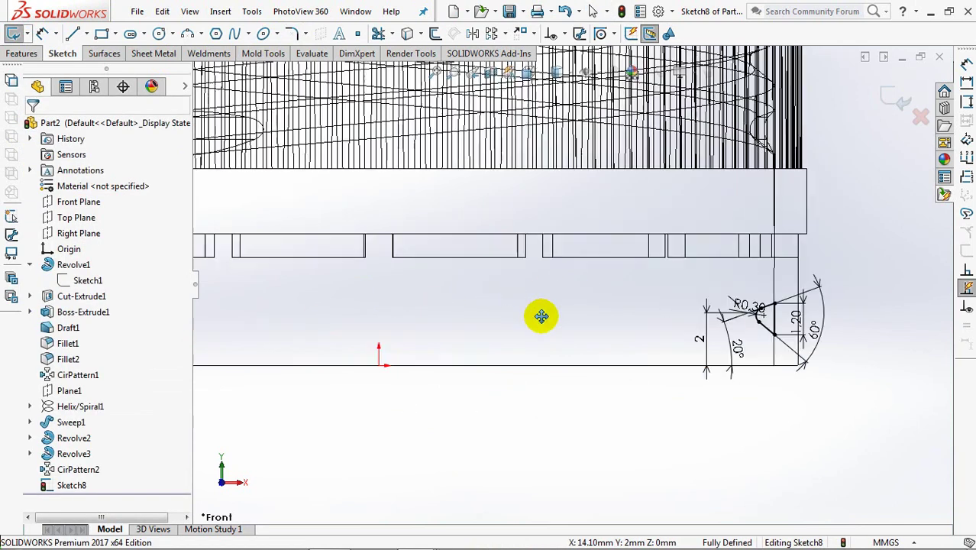
- Draw a vertical centerline up from the origin, exit the sketch, and show Shaded With Edges
left_click(85, 34)
left_click(145, 66)
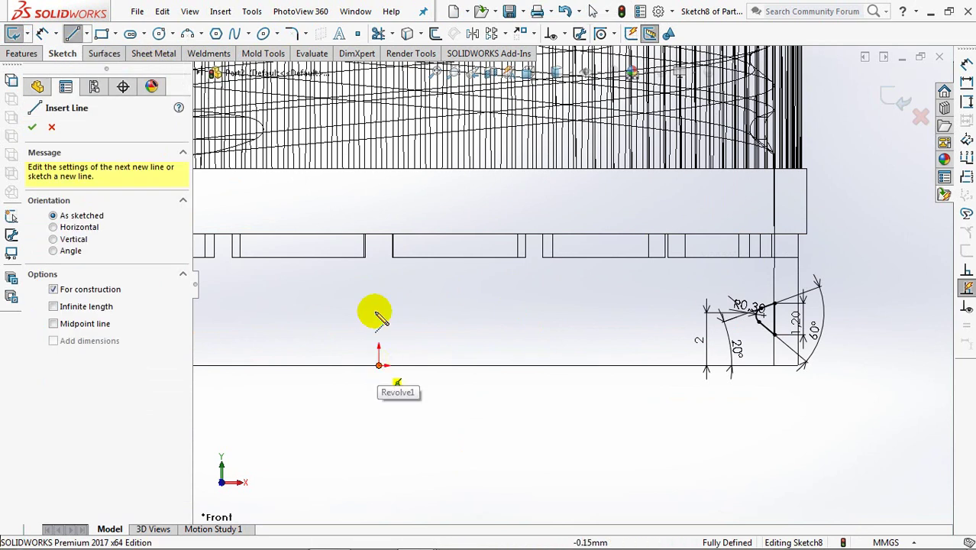
left_click(379, 364)
left_click(379, 234)
right_click(380, 234)
left_click(398, 244)
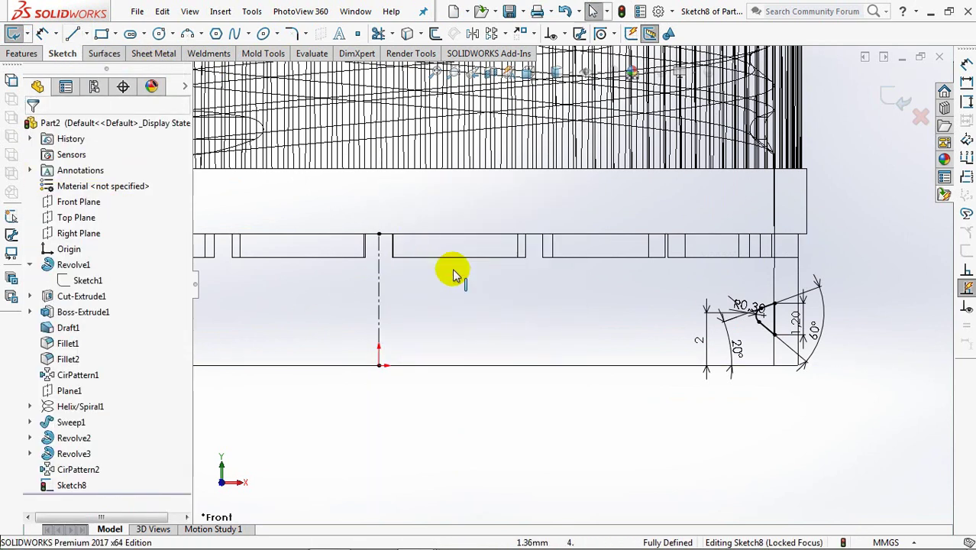
left_click(895, 101)
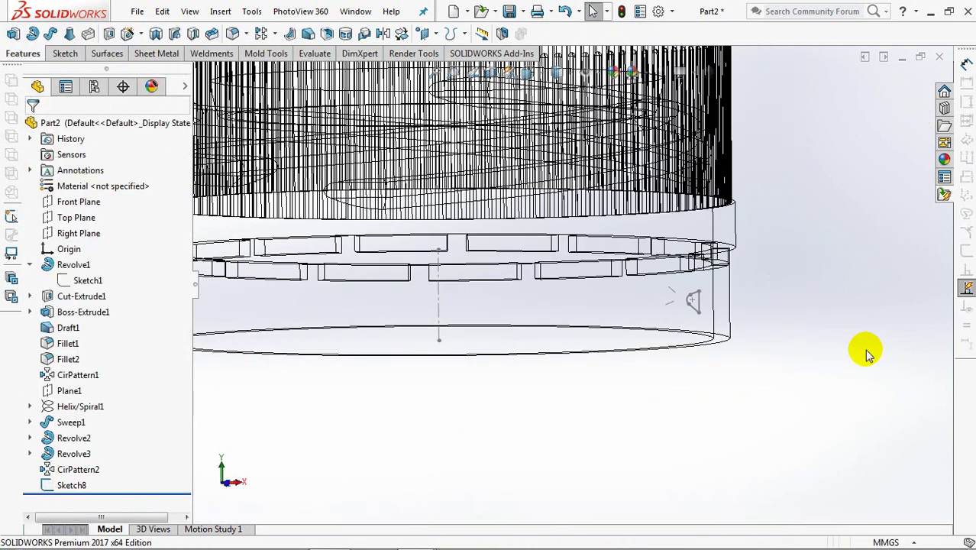
left_click(559, 72)
left_click(557, 90)
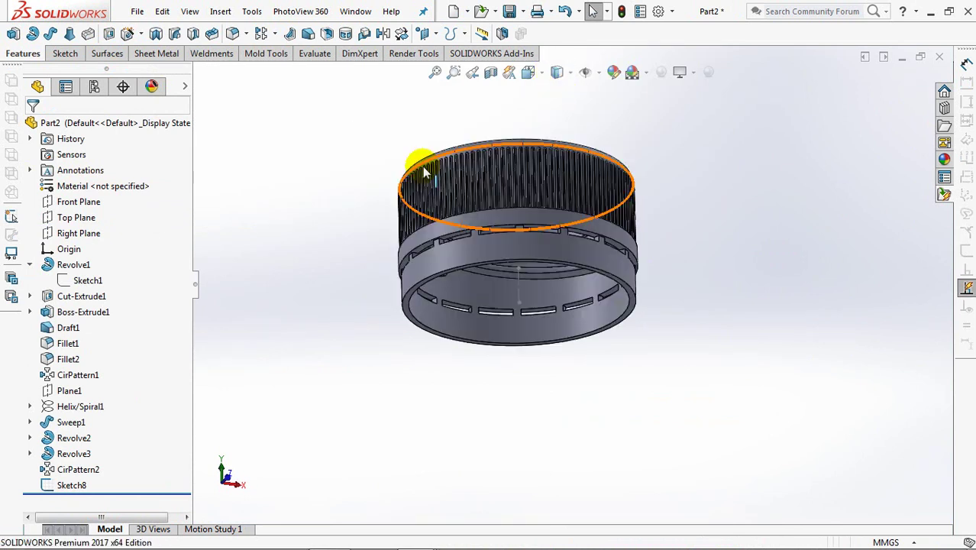
- Revolve Sketch8 40° Mid Plane into a curved lug, then begin a sketch on its end face
left_click(33, 34)
left_click(94, 219)
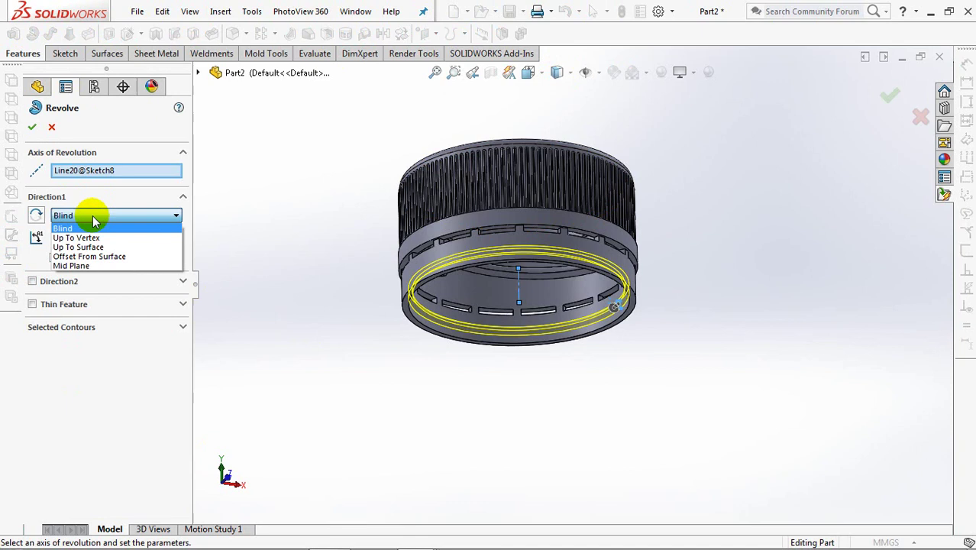
left_click(90, 266)
type("40")
key("Return")
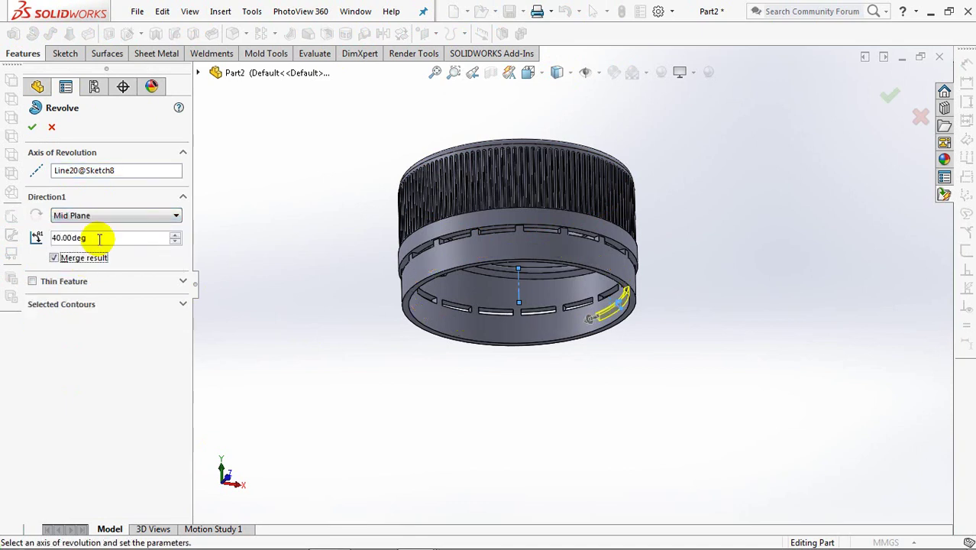
middle_click_drag(654, 351, 646, 331)
scroll(679, 239, "down", 5)
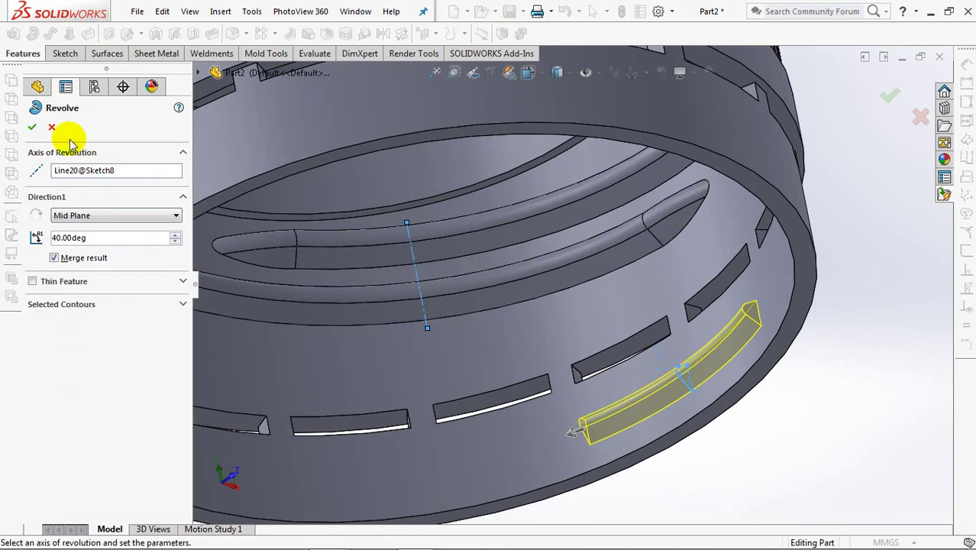
left_click(31, 129)
left_click(751, 309)
left_click(817, 279)
- Offset the lug end edge into a line in Sketch11 on the end face
left_click(752, 305)
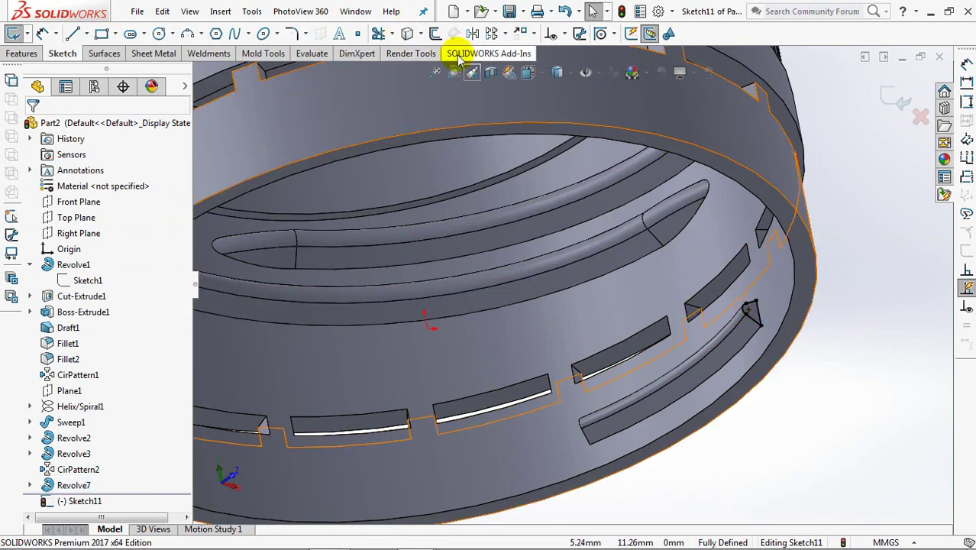
left_click(436, 34)
left_click(756, 317)
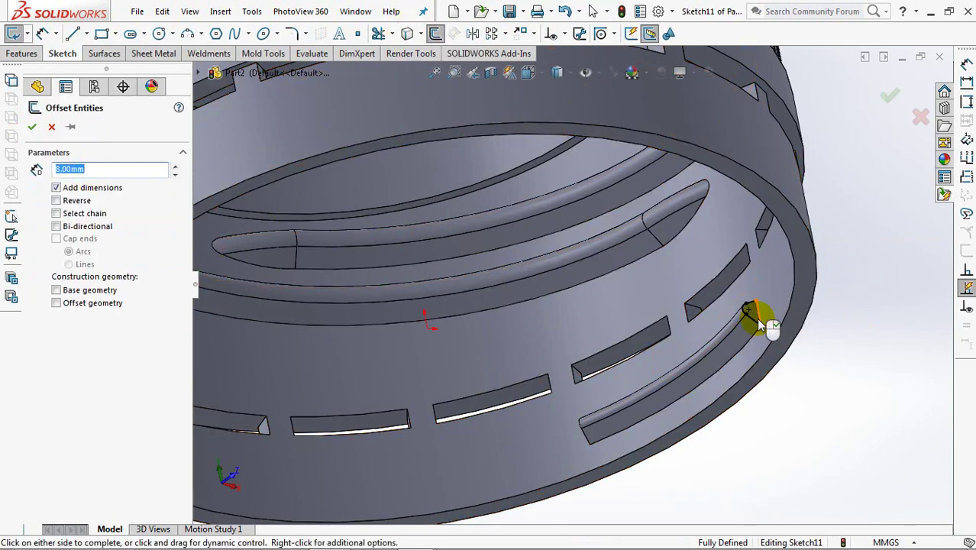
left_click(755, 317)
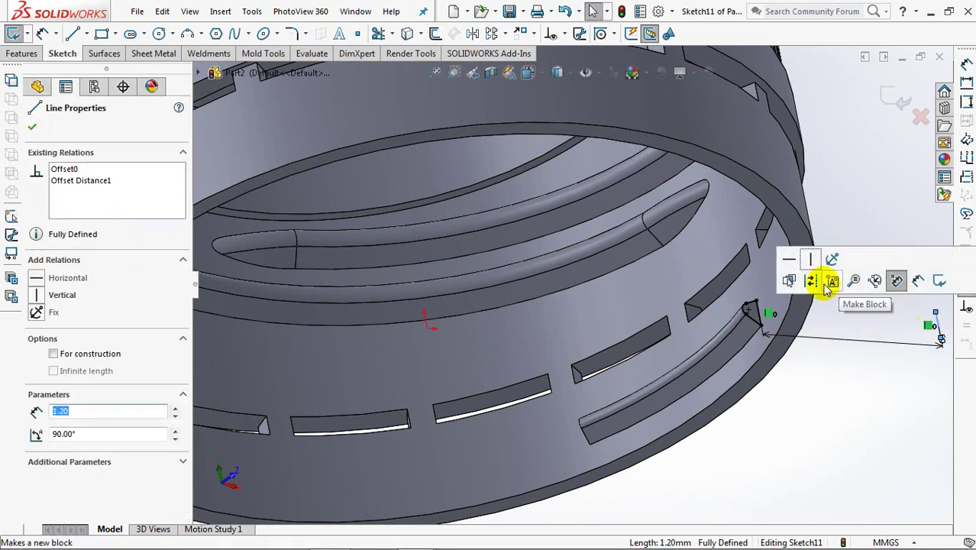
left_click(890, 97)
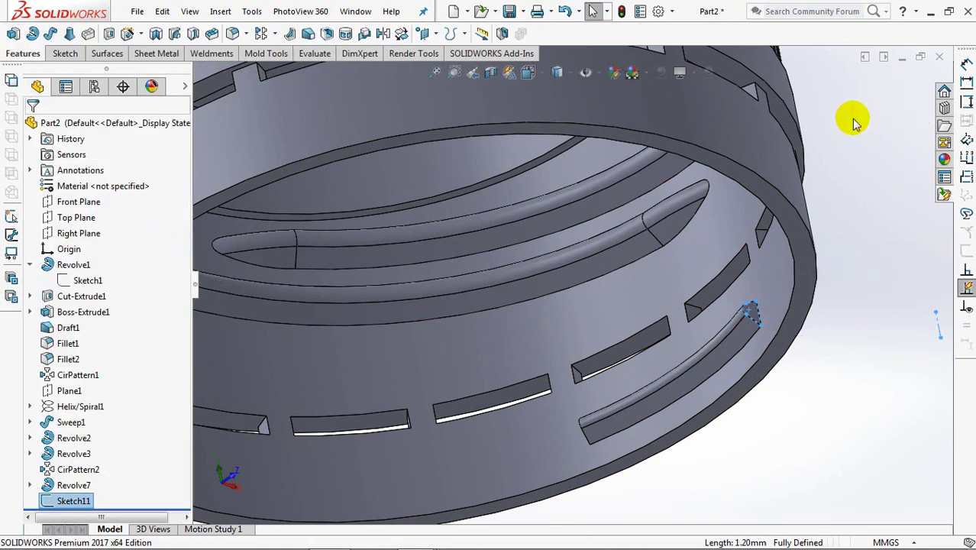
- Revolve Sketch11 20° Blind about Line13 to taper that lug end
left_click(13, 33)
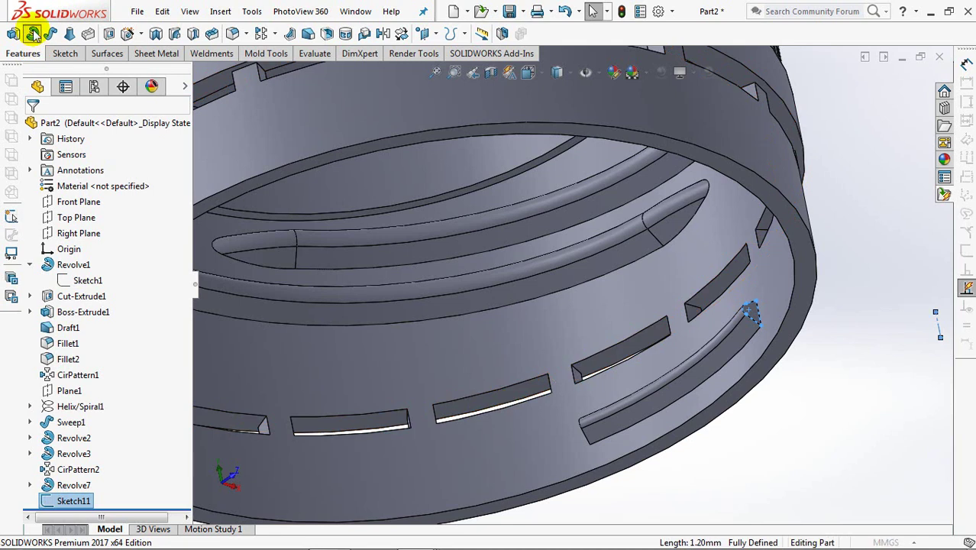
type("20.00deg")
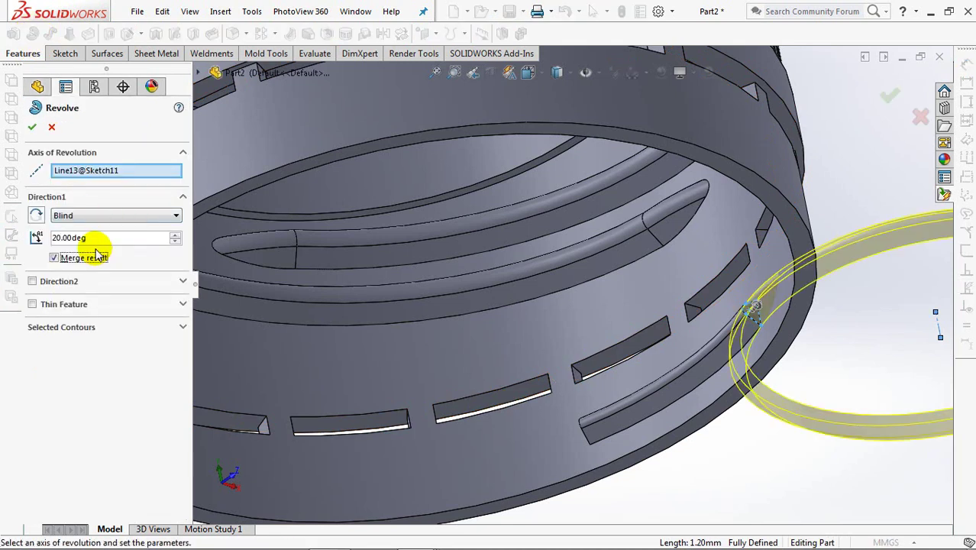
key("Return")
mouse_move(854, 316)
middle_mouse_down()
mouse_move(800, 312)
mouse_move(760, 434)
mouse_move(807, 319)
mouse_move(839, 338)
mouse_move(779, 414)
mouse_move(795, 399)
mouse_move(805, 364)
mouse_move(789, 349)
mouse_move(803, 292)
middle_mouse_up()
- Sketch an offset-edge line on the lug's opposite end face
left_click(619, 262)
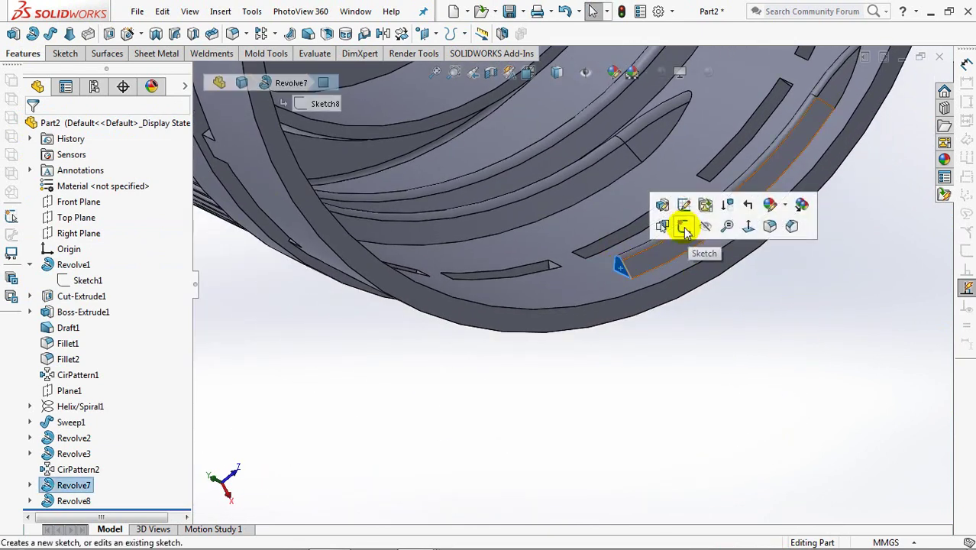
left_click(682, 225)
middle_click_drag(673, 359, 689, 345)
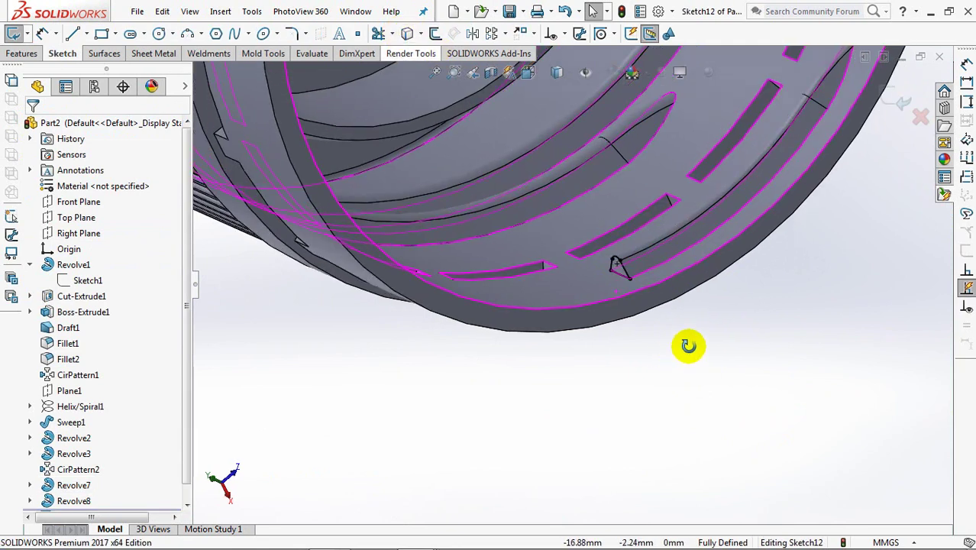
left_click(435, 32)
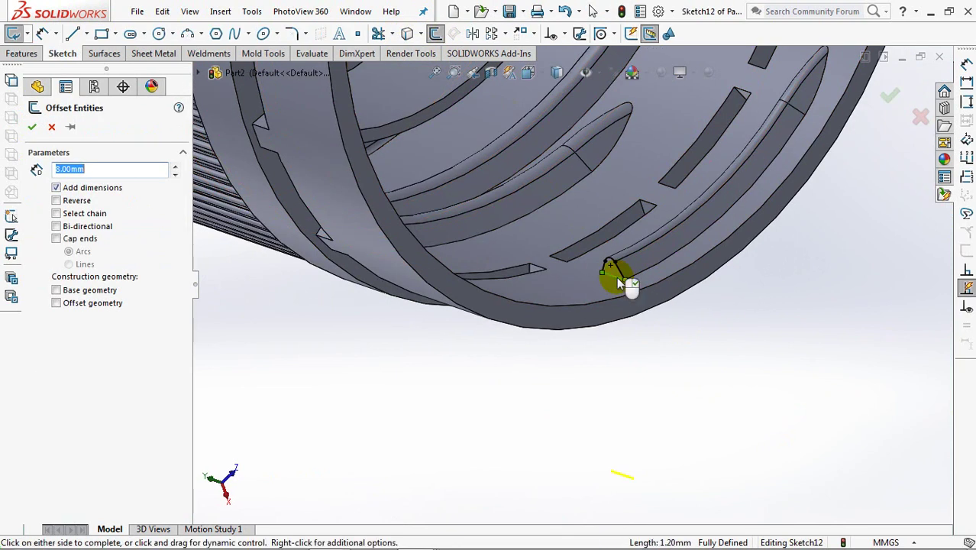
left_click_drag(616, 281, 618, 473)
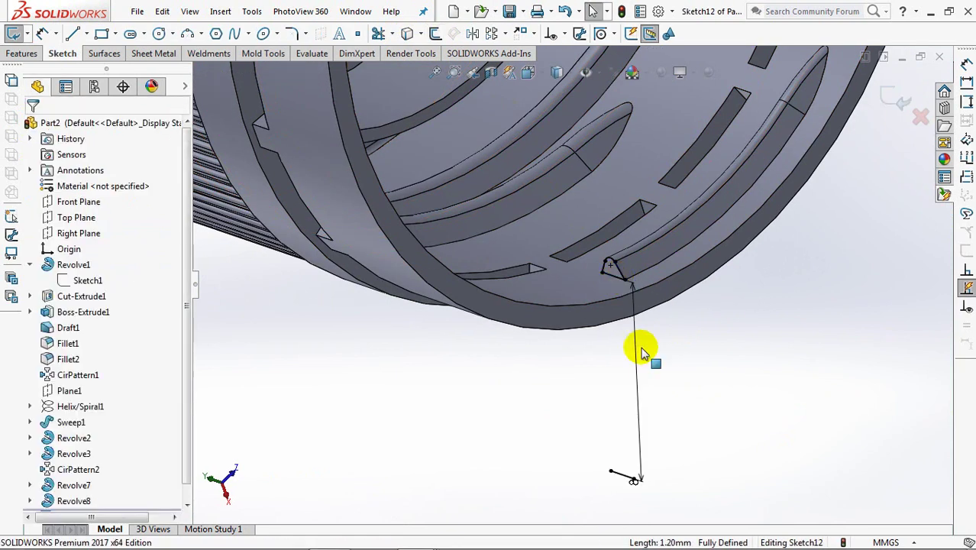
left_click(692, 417)
middle_click_drag(716, 376, 719, 314, "ctrl")
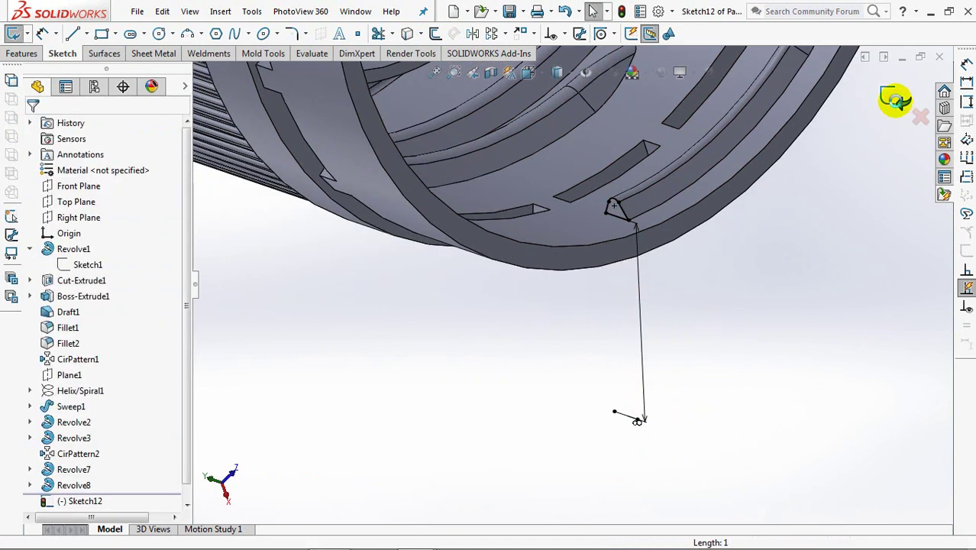
left_click(895, 100)
- Revolve Sketch12 20° to taper the lug's opposite end
left_click(33, 35)
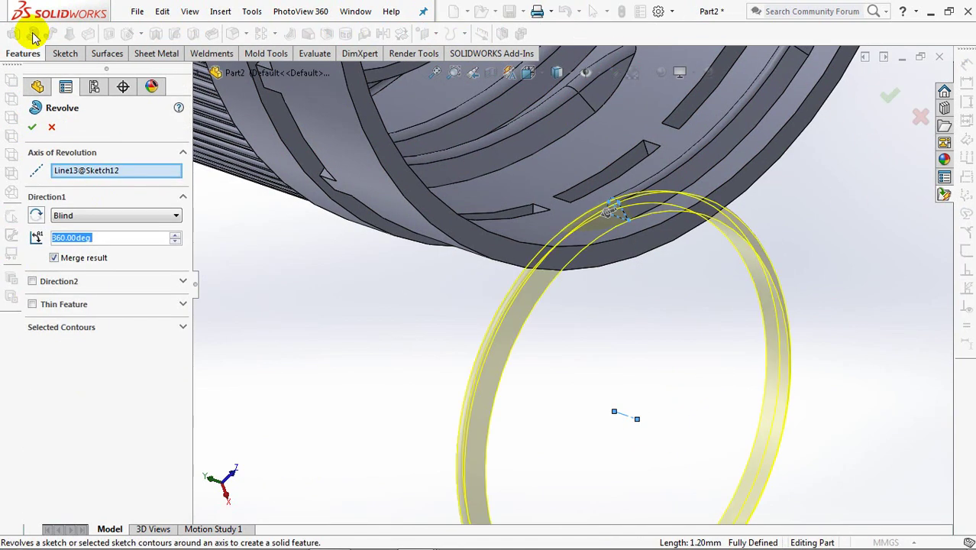
type("20")
key("Return")
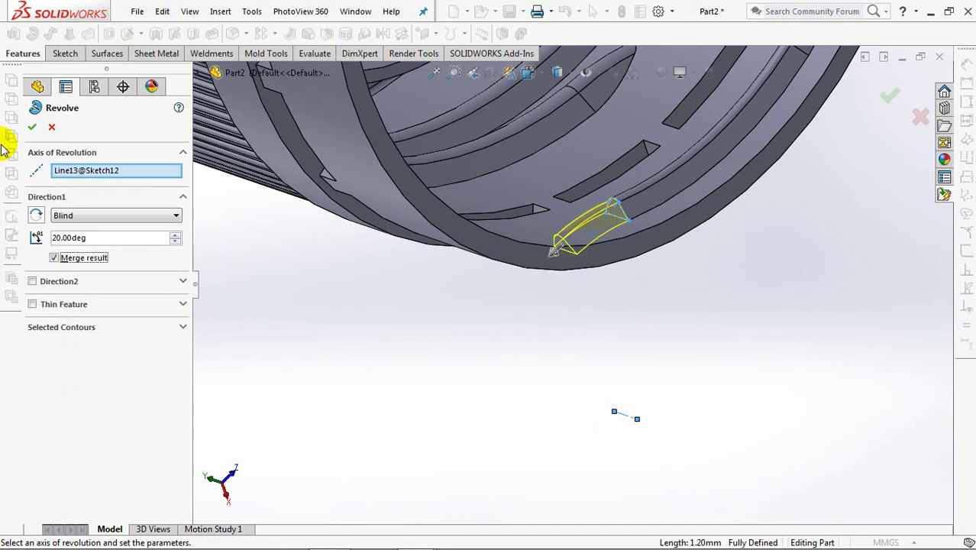
scroll(470, 369, "up", 2)
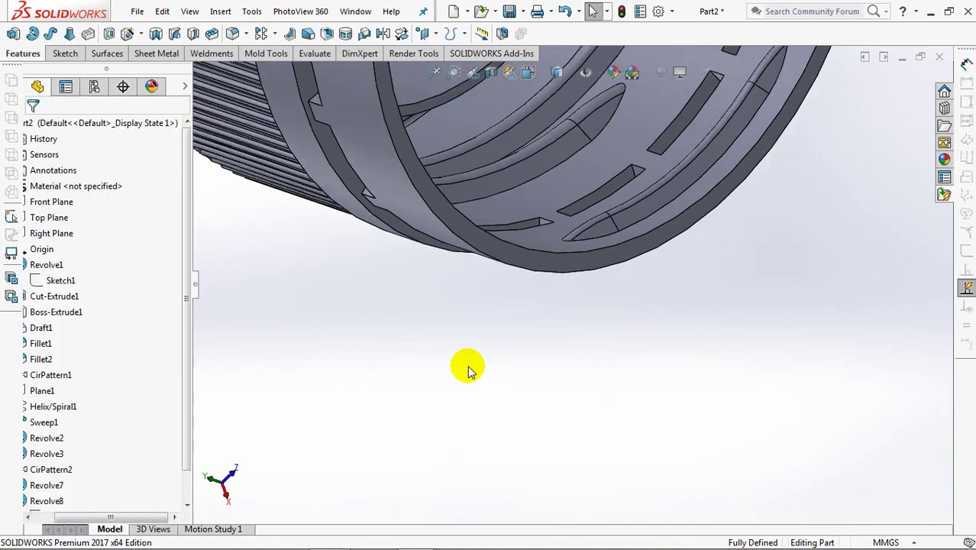
scroll(469, 368, "up", 2)
mouse_move(470, 369)
middle_mouse_down()
mouse_move(496, 338)
mouse_move(558, 314)
mouse_move(526, 399)
mouse_move(529, 419)
mouse_move(519, 397)
middle_mouse_up()
- Circular-pattern Revolve7, Revolve8 and Revolve9 into 5 evenly spaced copies about the cap's cylindrical face
left_click(276, 40)
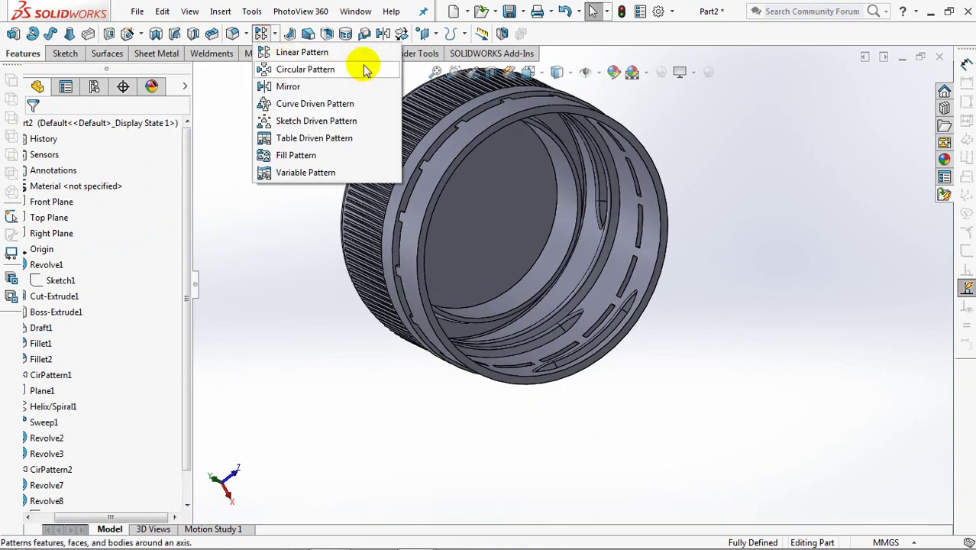
left_click(358, 67)
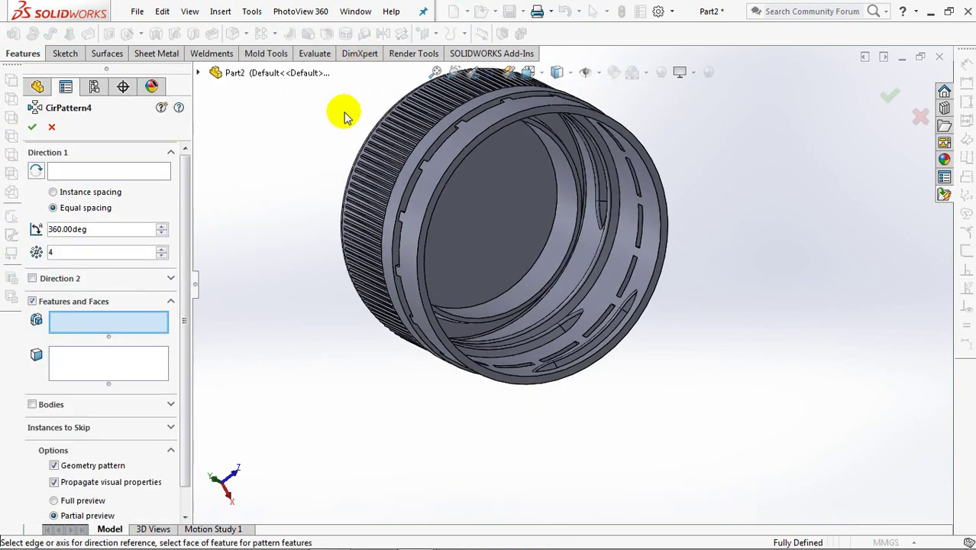
left_click(199, 72)
left_click(254, 420)
left_click(258, 435)
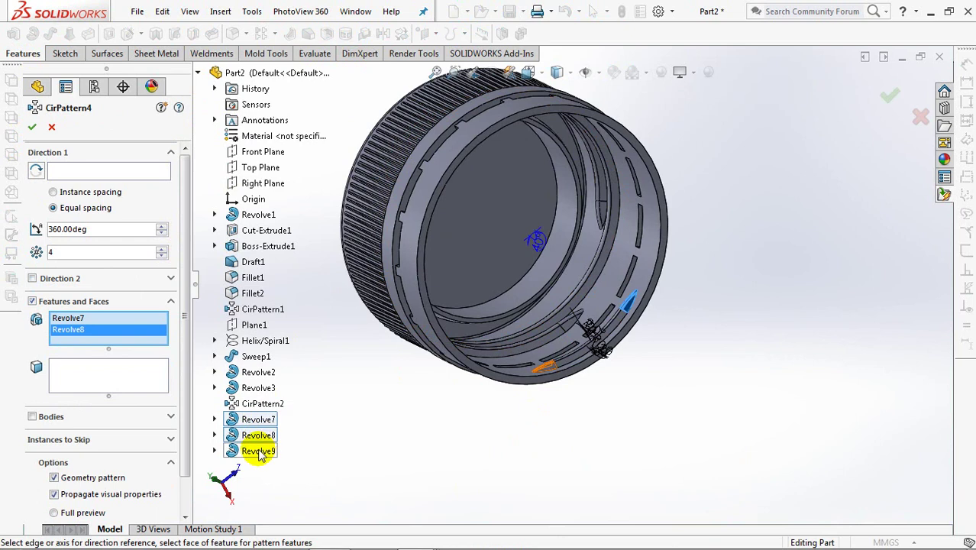
left_click(258, 451)
left_click(110, 172)
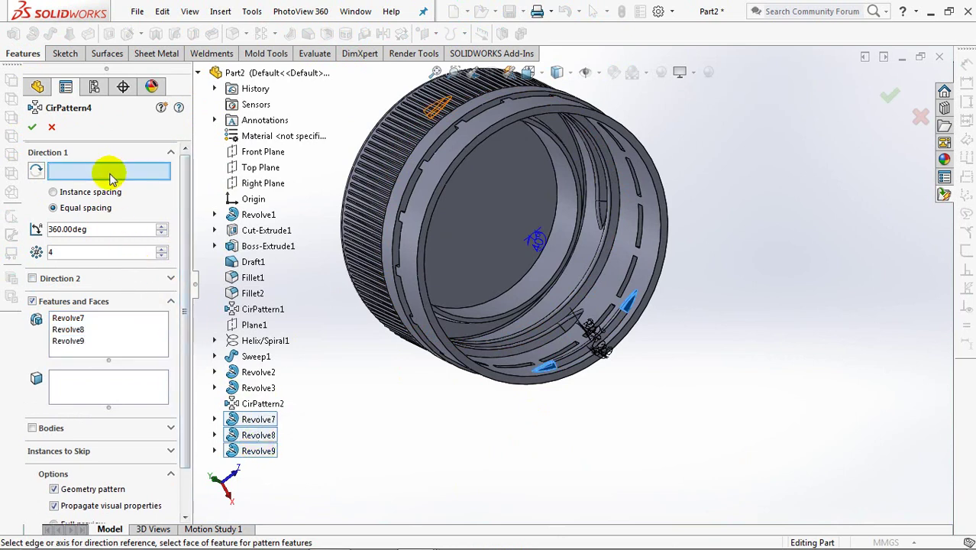
left_click(418, 226)
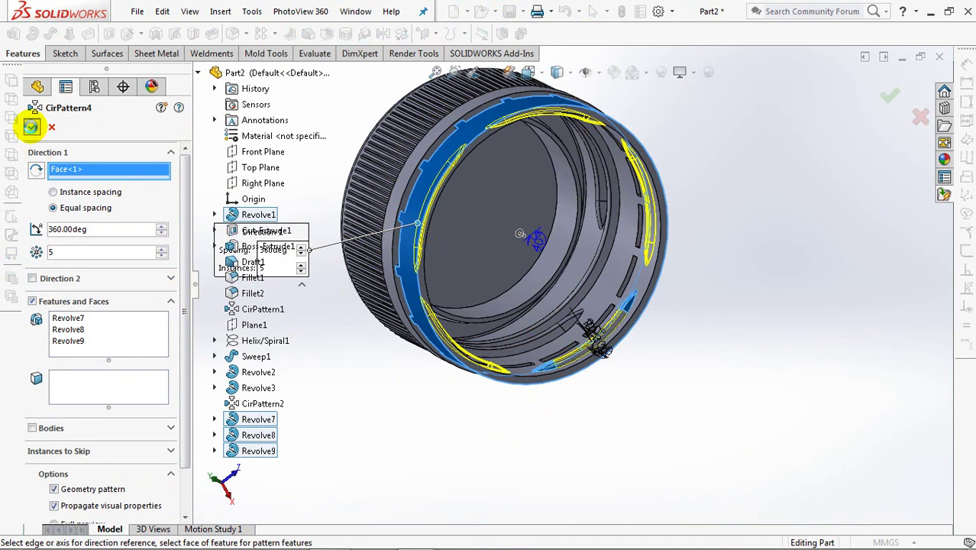
left_click(31, 127)
mouse_move(715, 392)
middle_mouse_down()
mouse_move(688, 229)
mouse_move(688, 269)
mouse_move(688, 203)
mouse_move(698, 212)
mouse_move(680, 433)
mouse_move(719, 385)
middle_mouse_up()
middle_click_drag(703, 334, 838, 356, "ctrl")
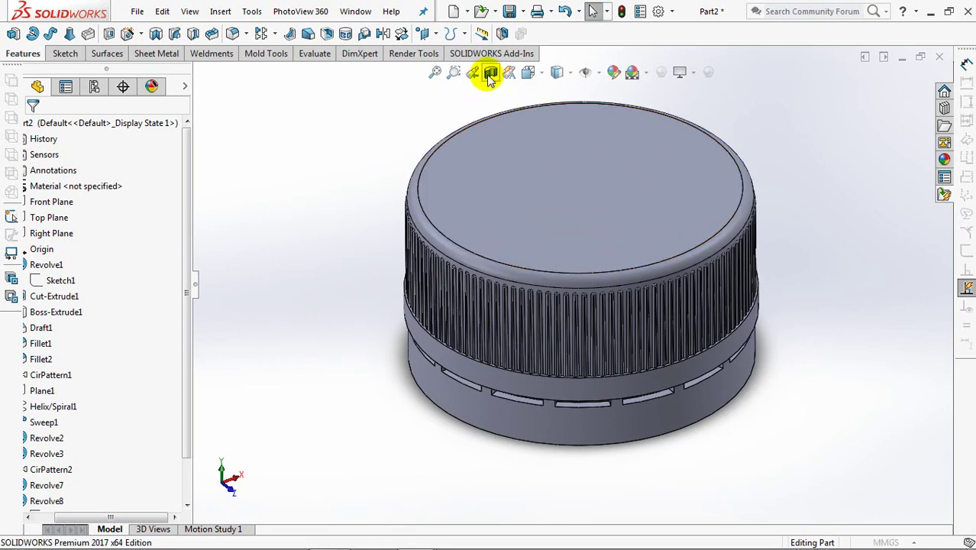
left_click(490, 74)
left_click(896, 97)
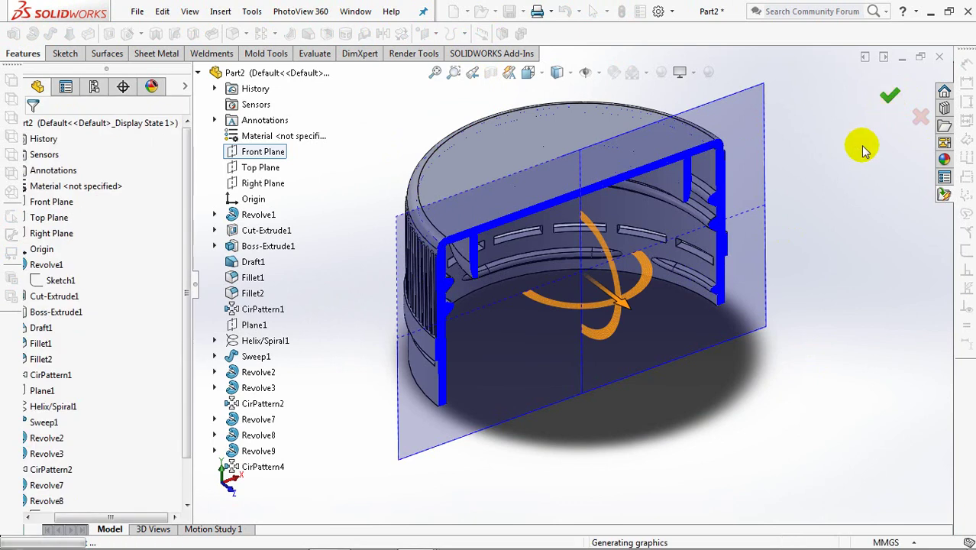
mouse_move(850, 227)
middle_mouse_down()
mouse_move(841, 91)
mouse_move(837, 203)
middle_mouse_up()
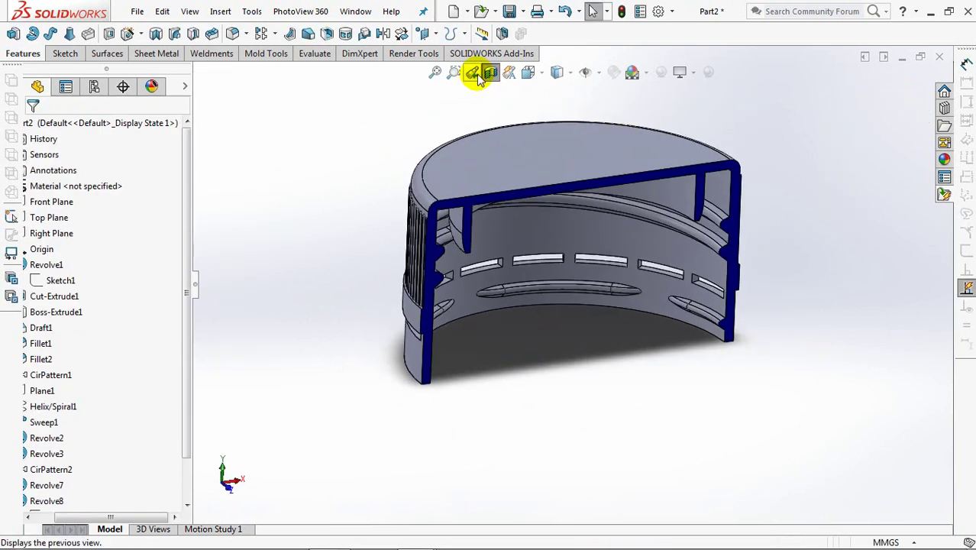
left_click(475, 73)
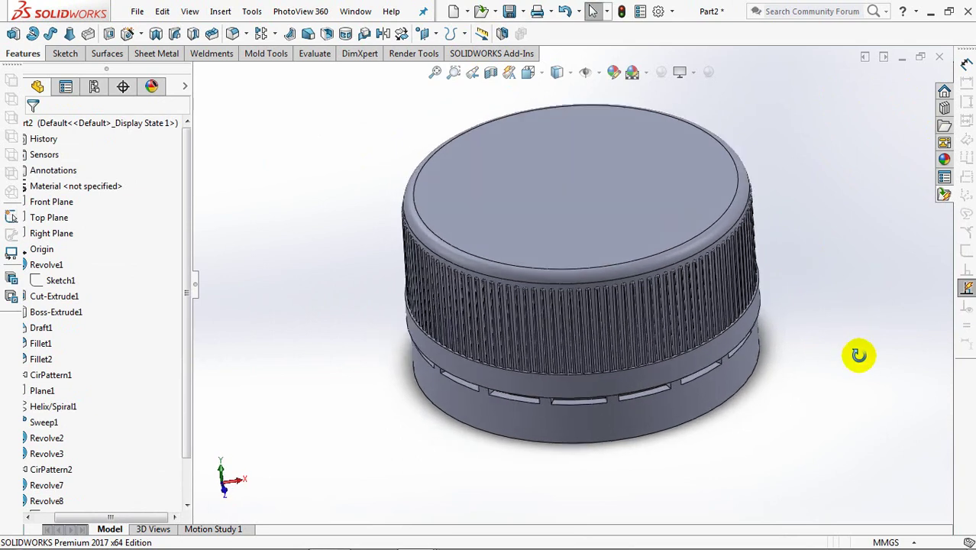